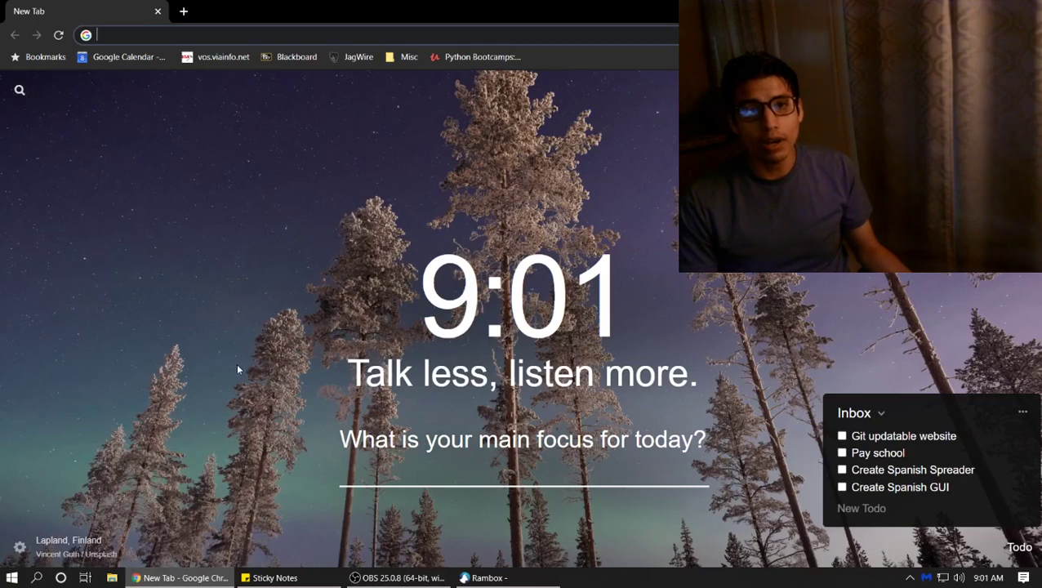
Go to google.com and search for 'afraid dns'
click(214, 35)
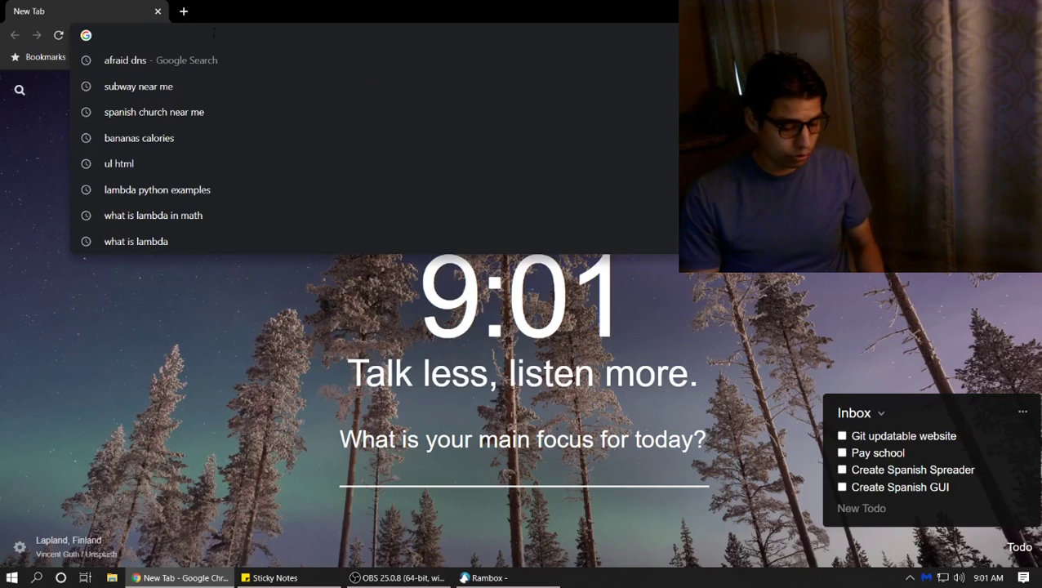
text(GOOGLE.COM)
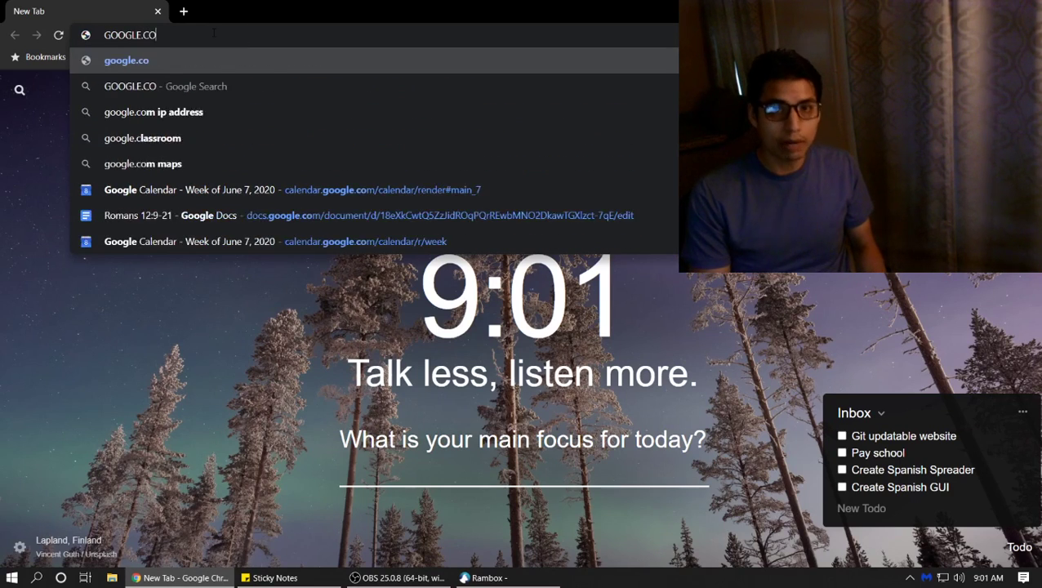
key(Return)
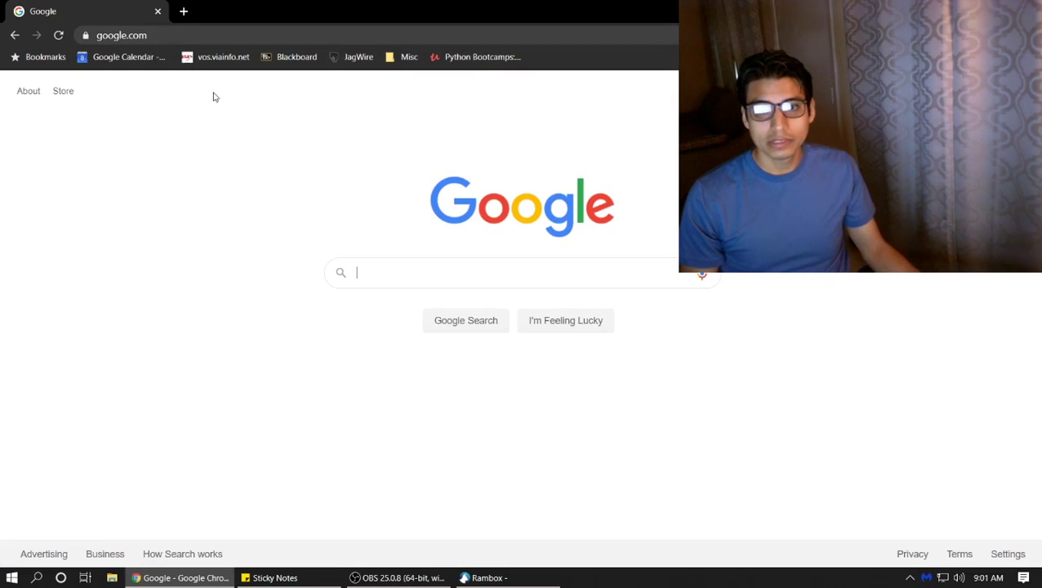
click(431, 275)
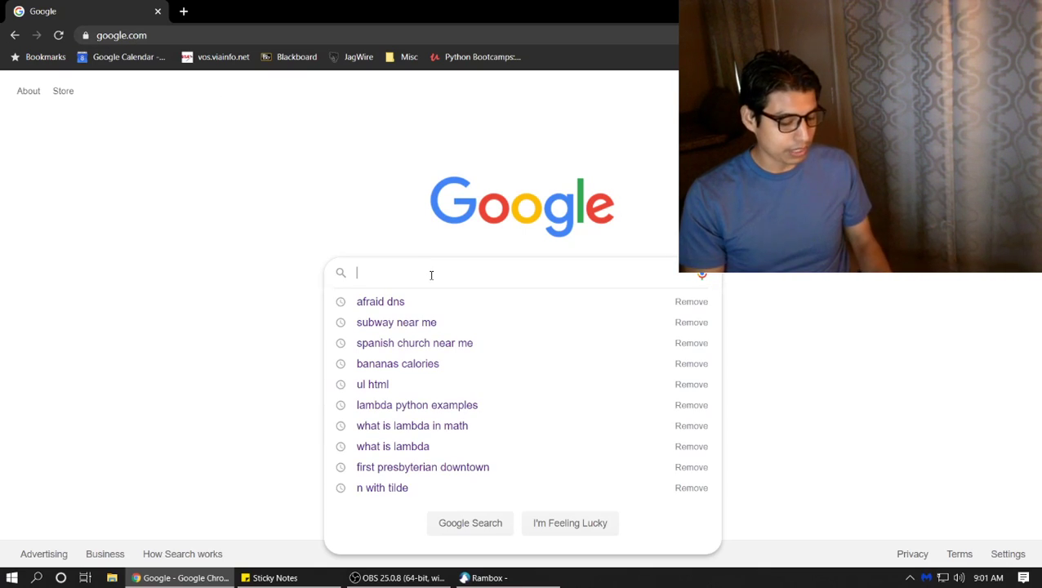
text(afraid dns)
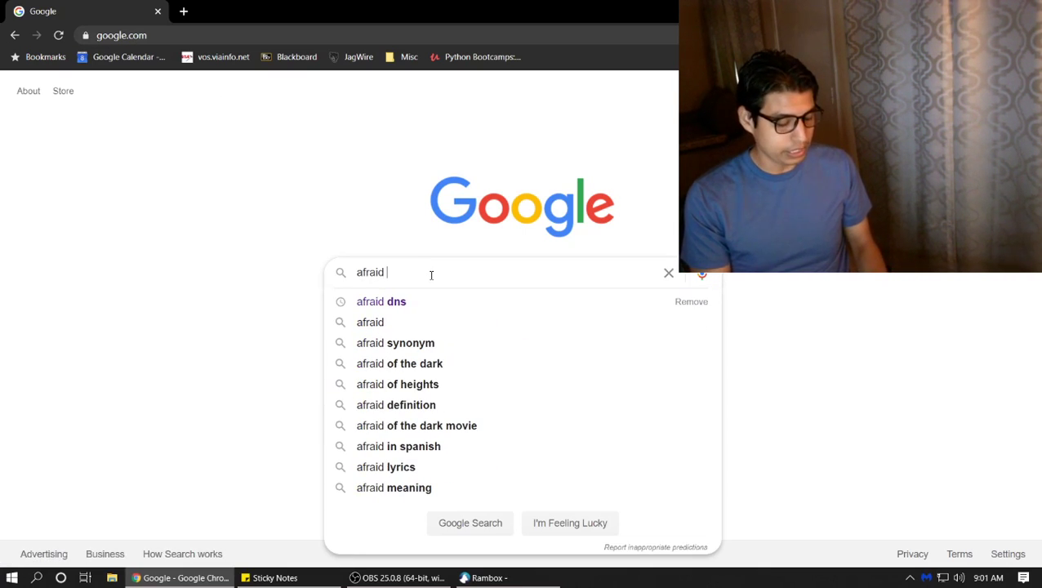
key(Return)
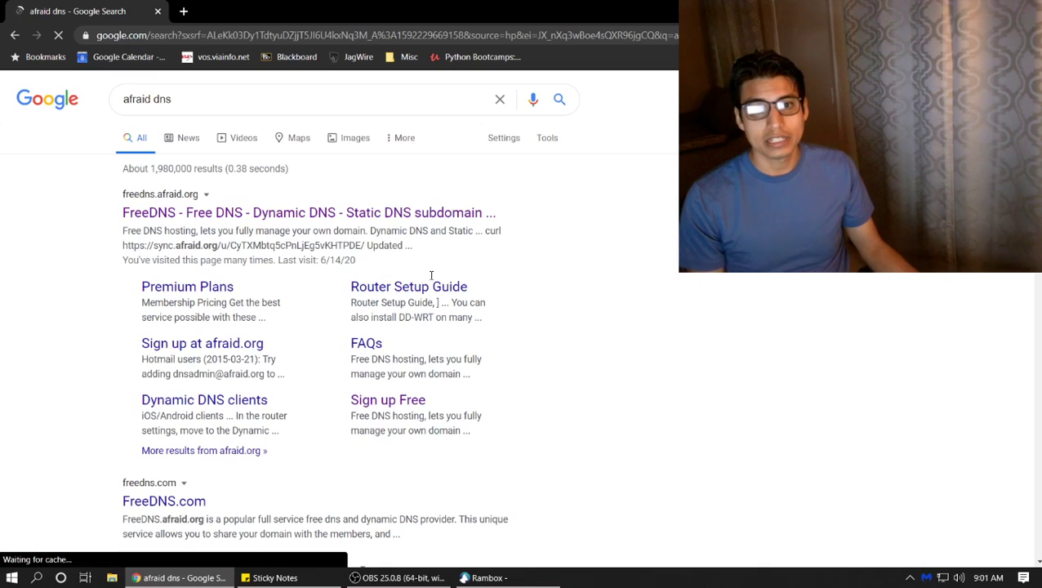
Open the FreeDNS site from the results and bring up the free signup form
click(362, 215)
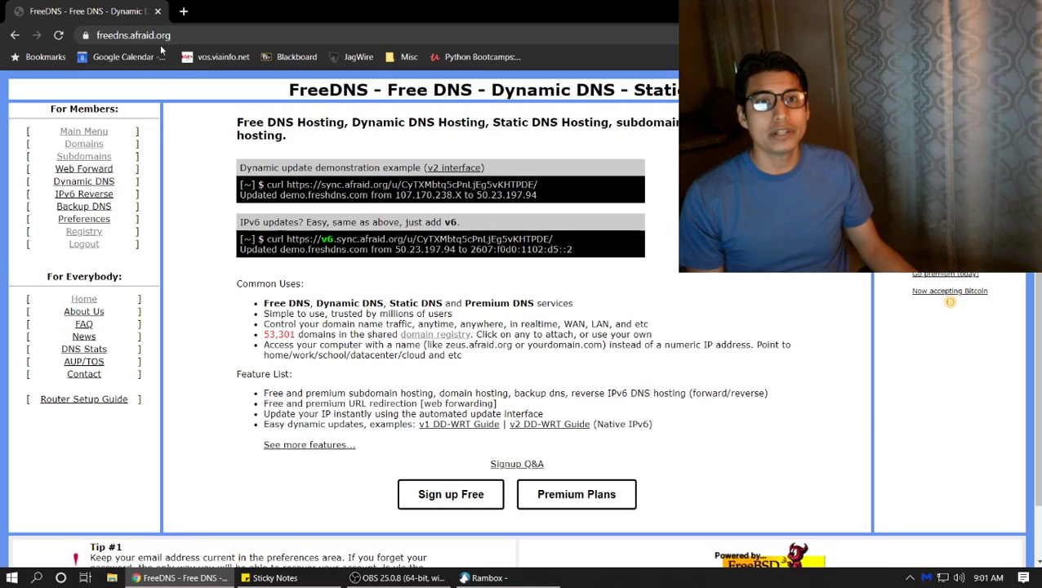
click(157, 39)
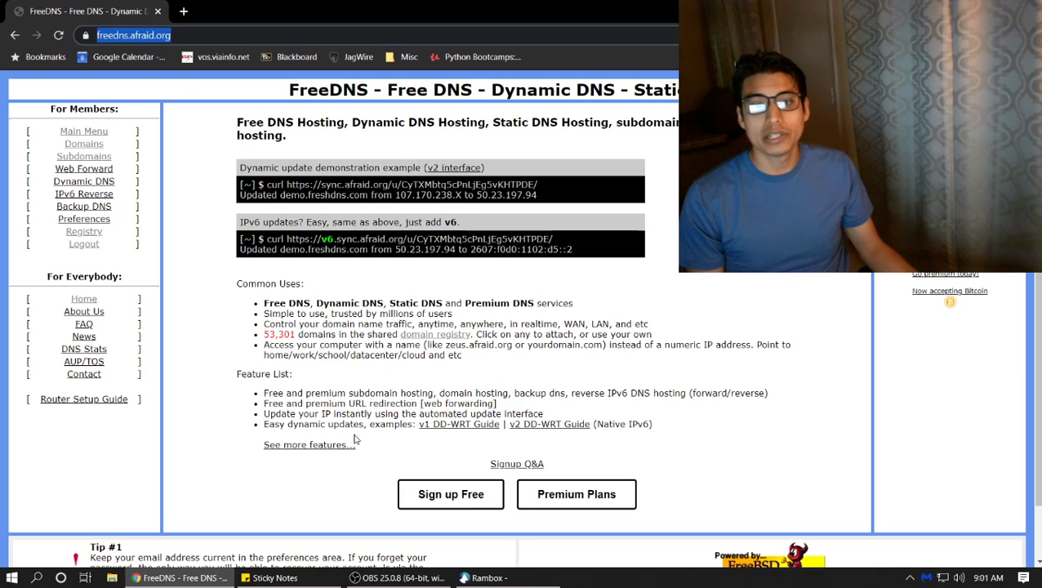
click(276, 327)
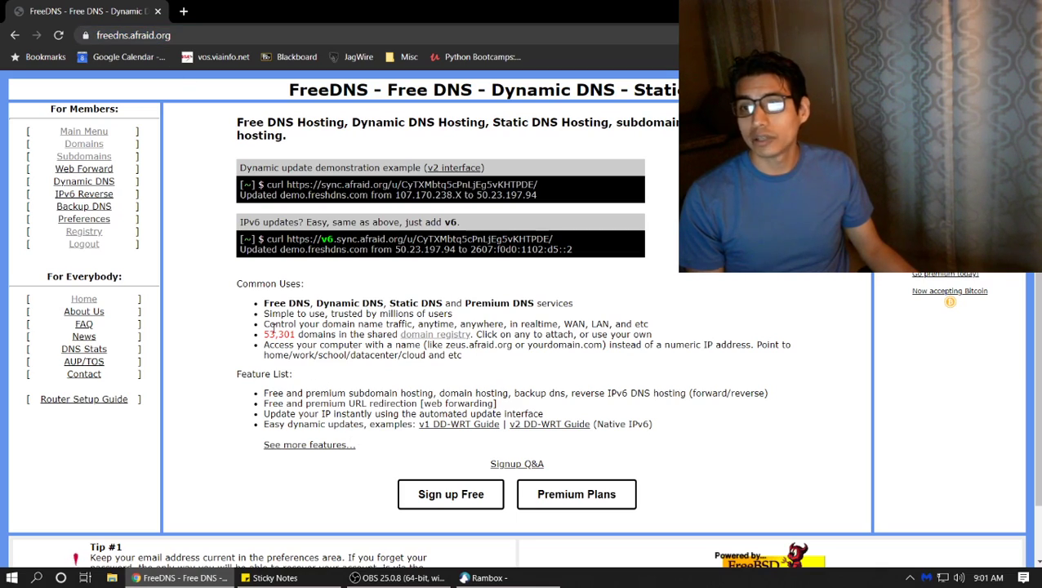
click(482, 499)
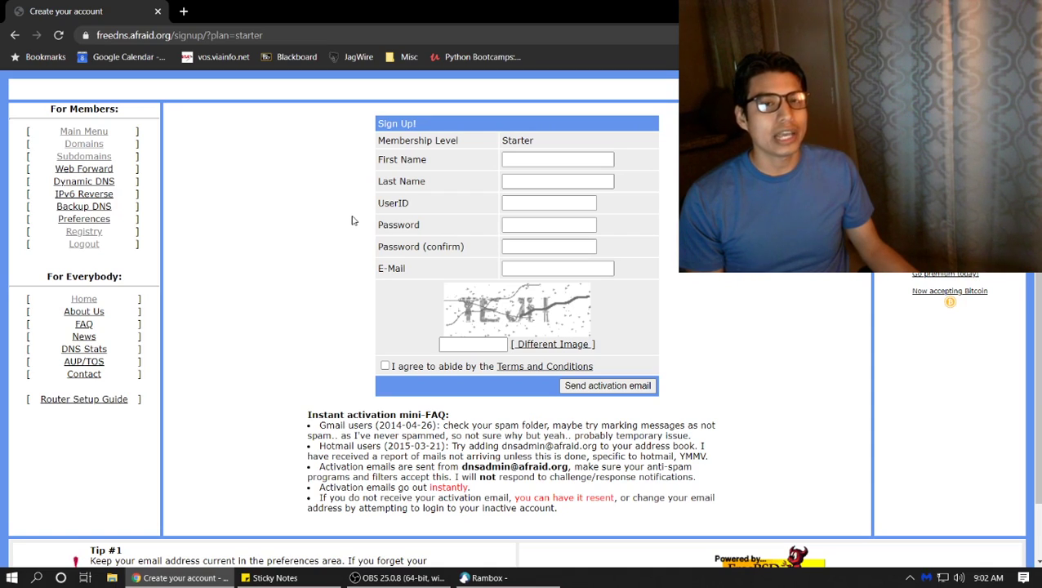
Fill in first and last name, user ID, password twice, and e-mail address
click(560, 160)
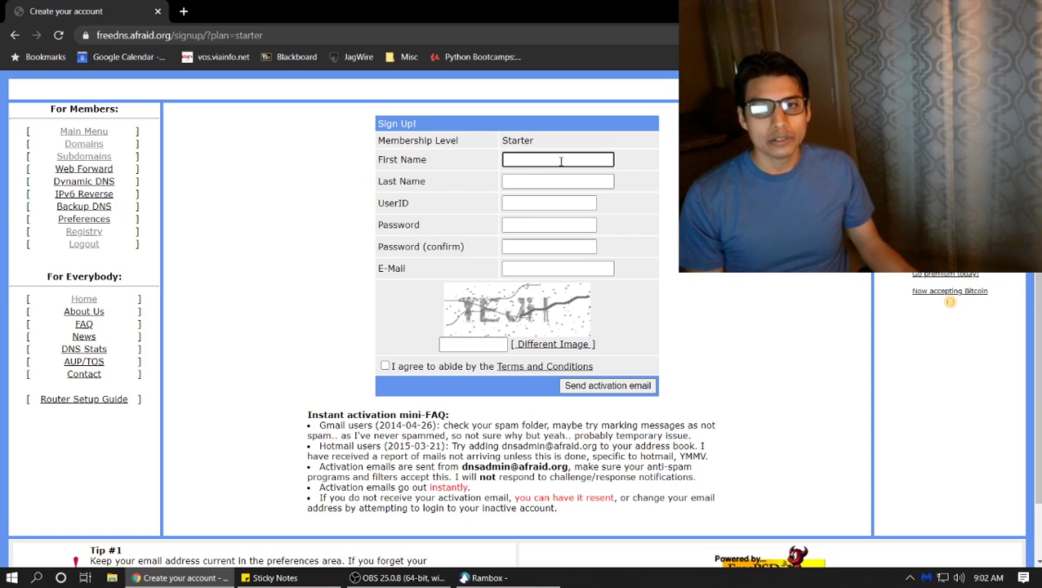
text(Jess)
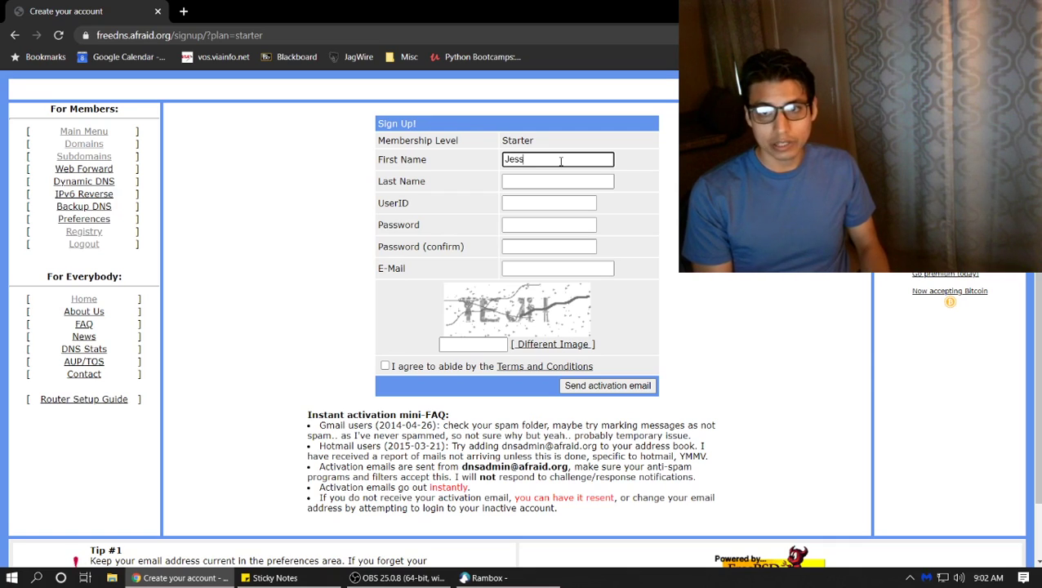
text(e)
key(Tab)
text(G)
key(Tab)
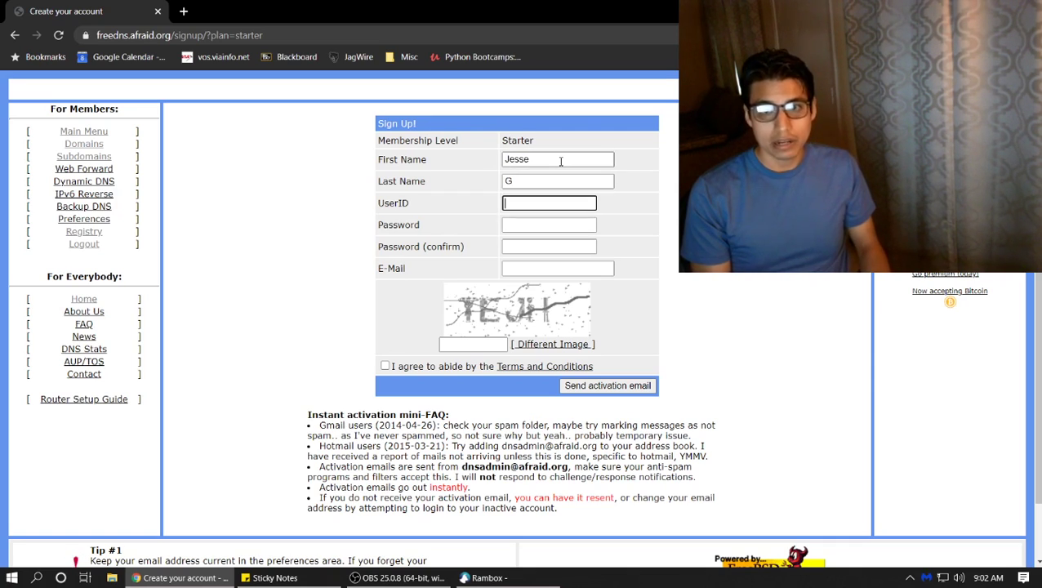
key(Tab)
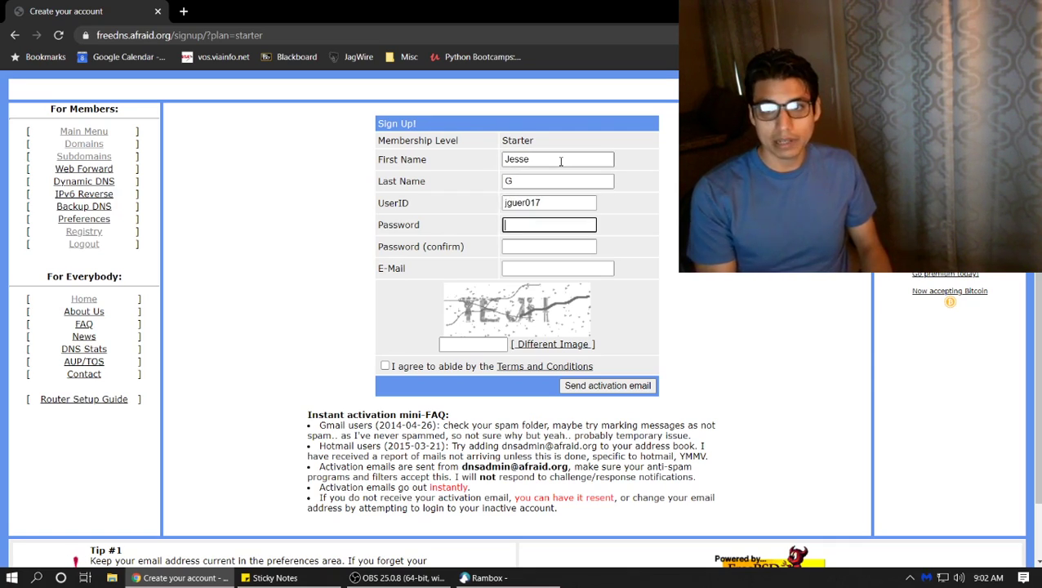
text(********)
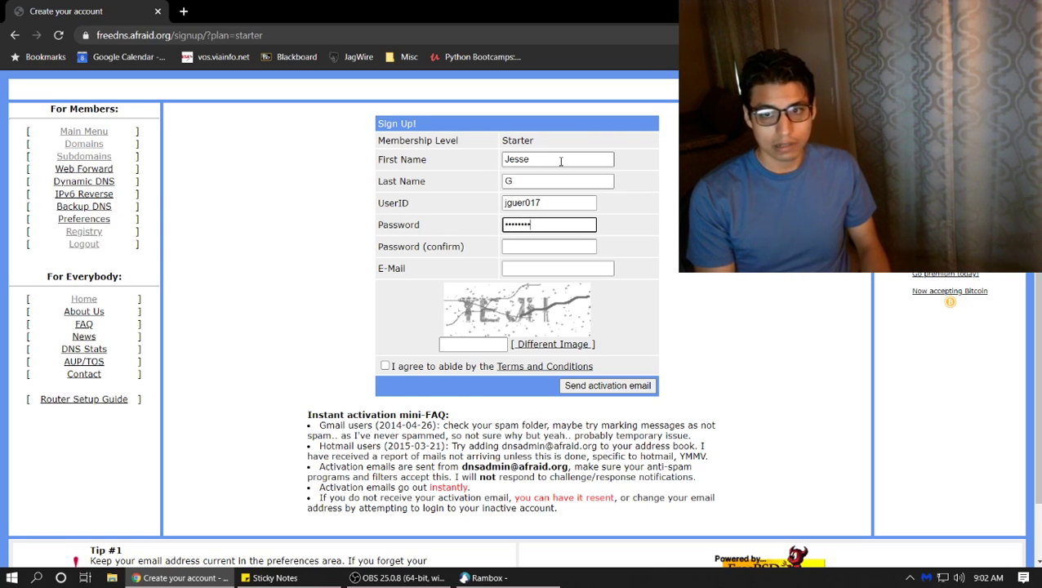
text(**)
key(Tab)
text(****)
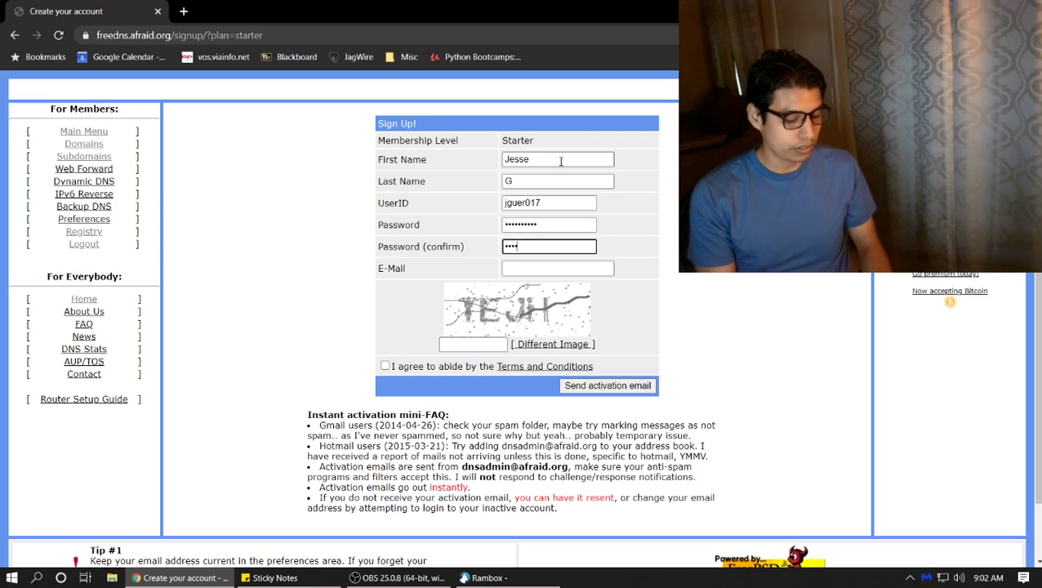
text(******)
key(Tab)
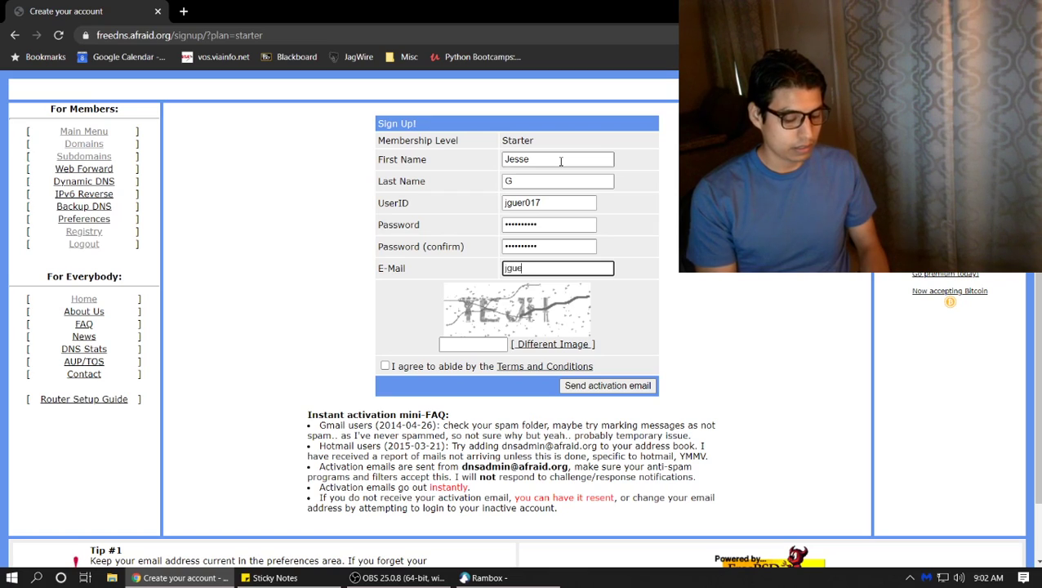
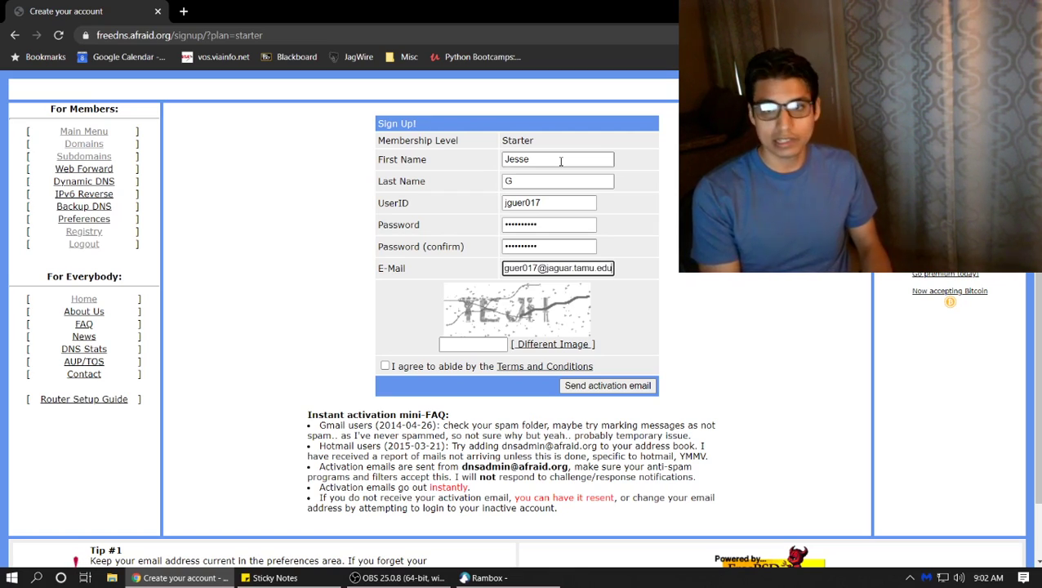
Load a different CAPTCHA image and enter its security code
click(525, 345)
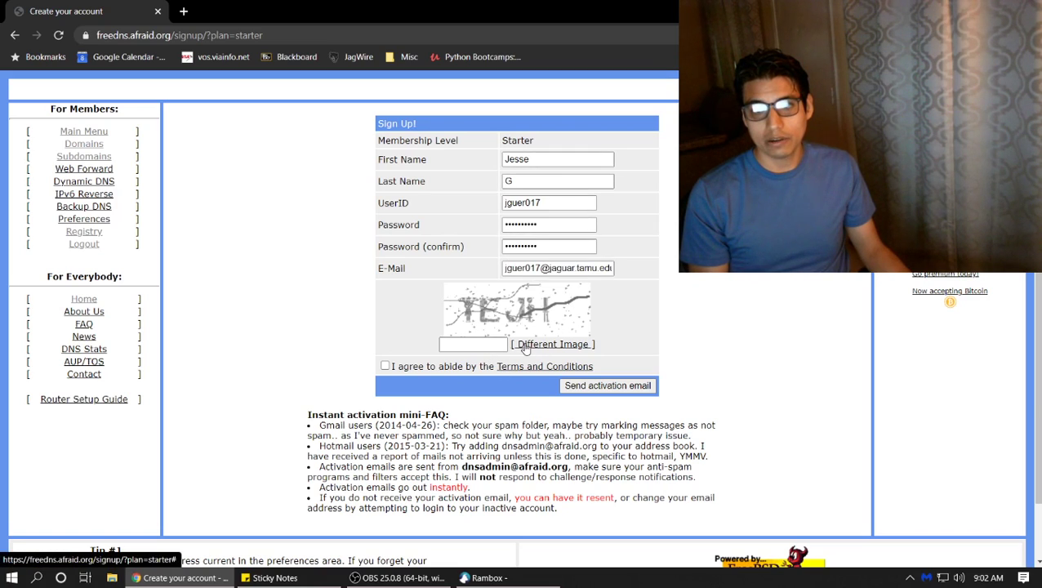
click(454, 344)
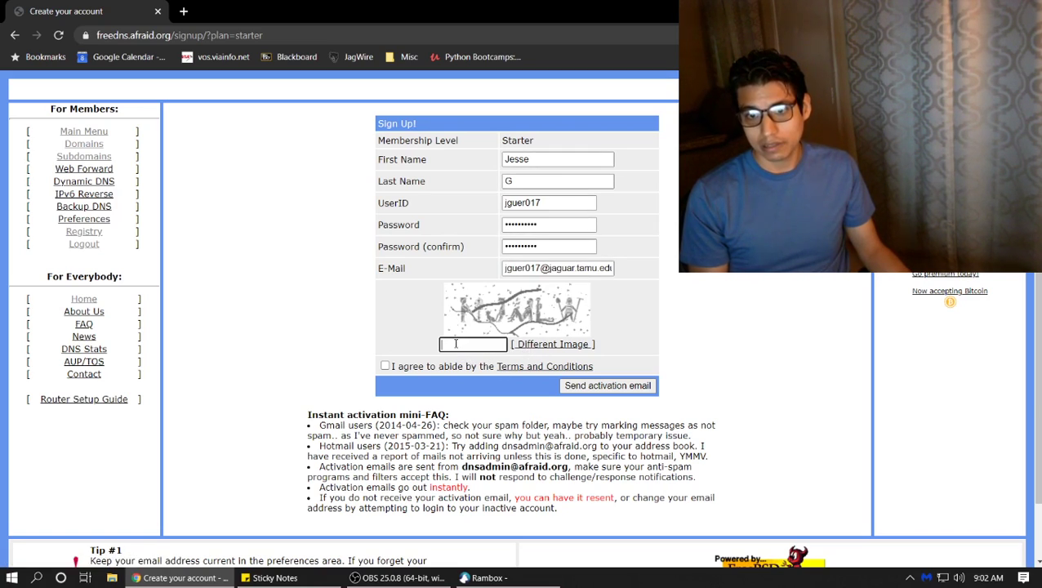
text(NJMLW)
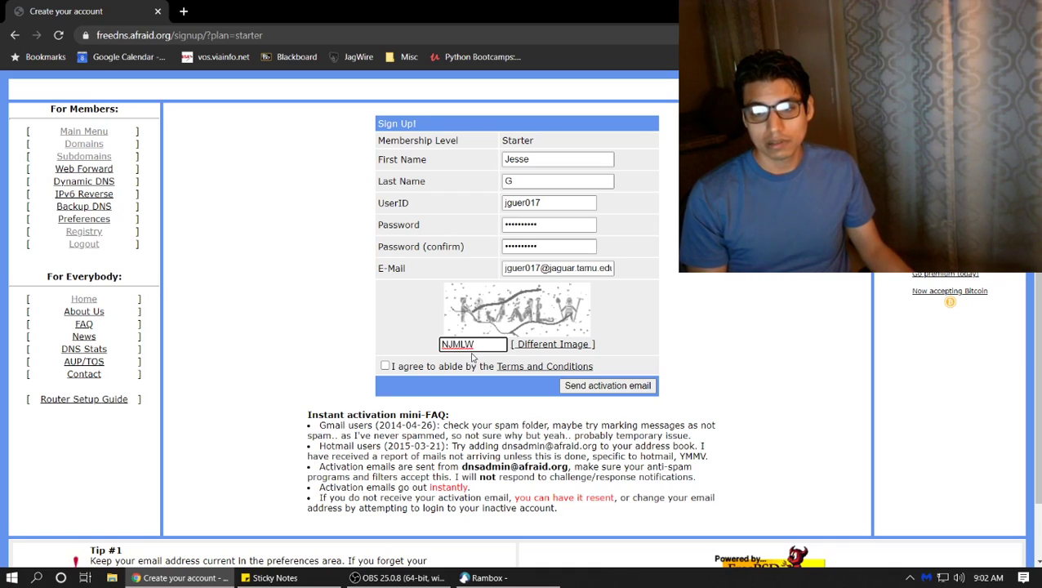
click(429, 373)
Agree to the terms and submit the signup to send the activation email
click(429, 371)
click(567, 388)
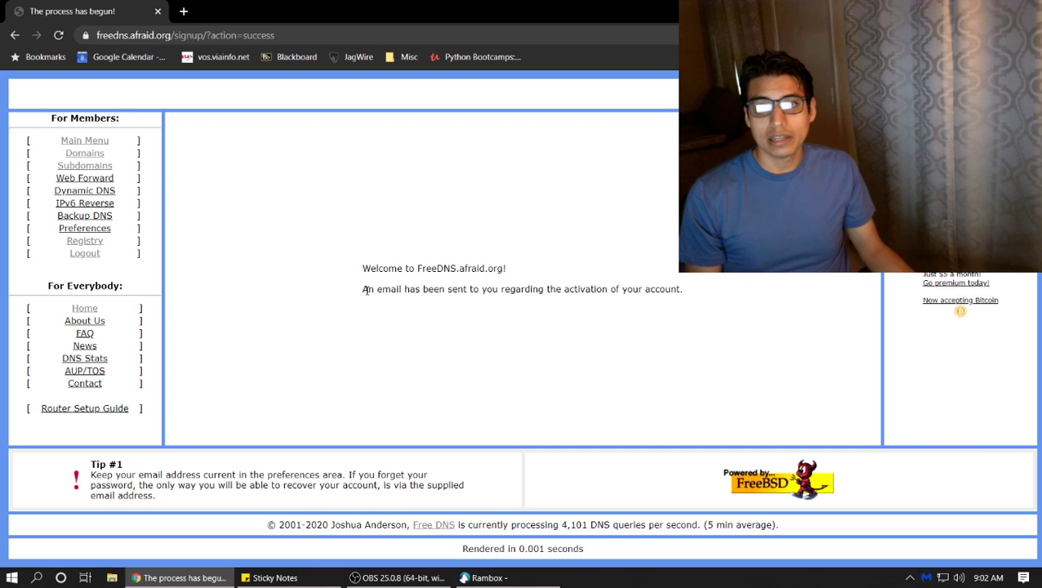
drag(365, 290, 714, 307)
click(699, 351)
In Gmail, refresh until the FreeDNS welcome email arrives, then follow its activation link
click(488, 578)
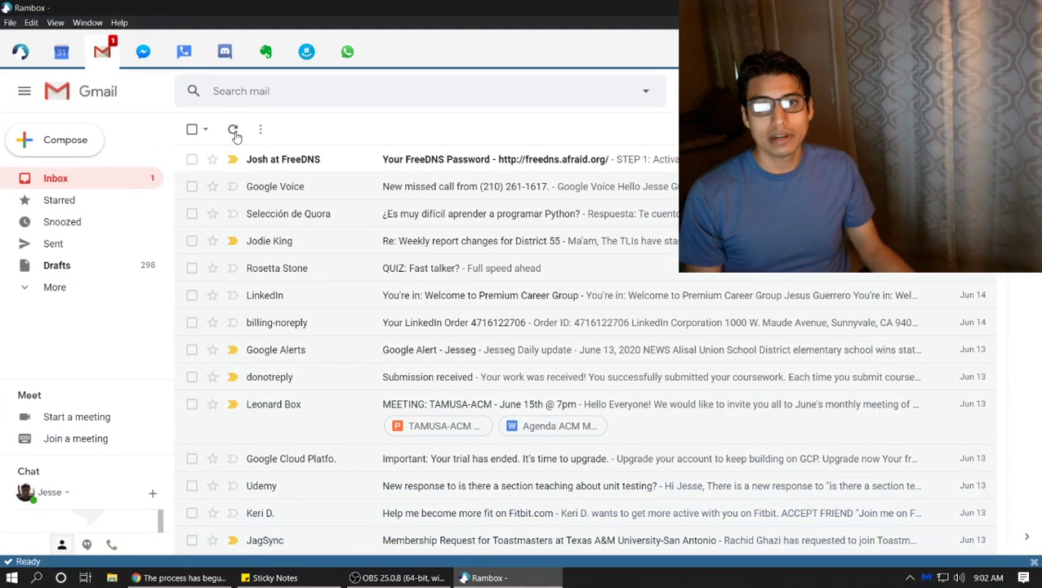
click(233, 130)
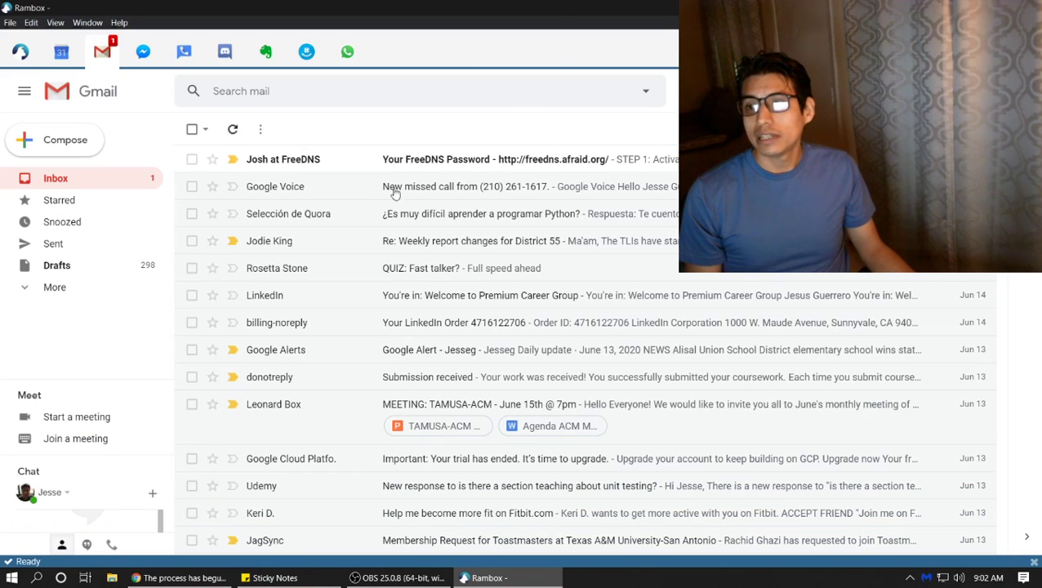
click(235, 131)
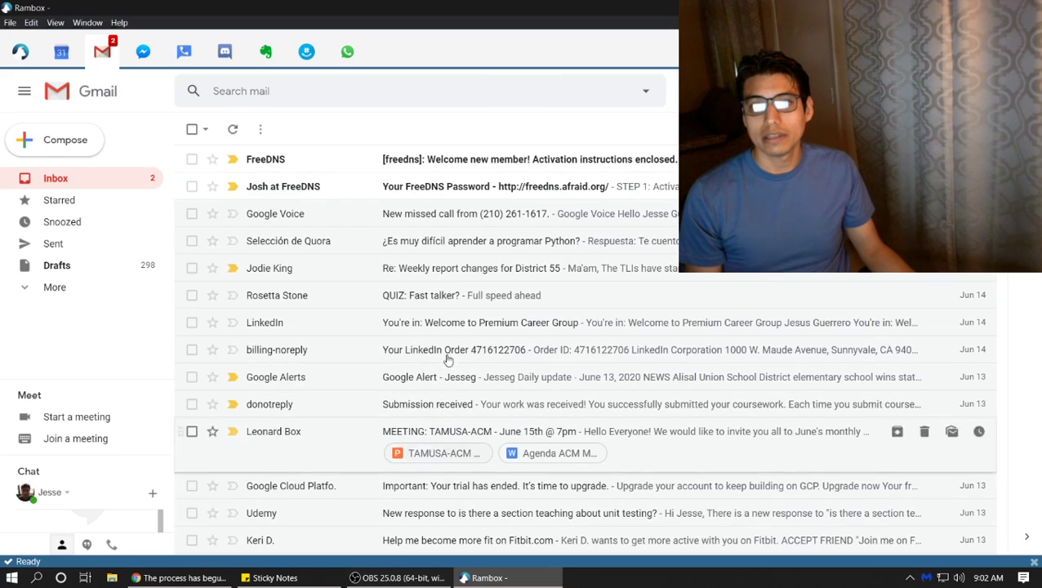
click(493, 161)
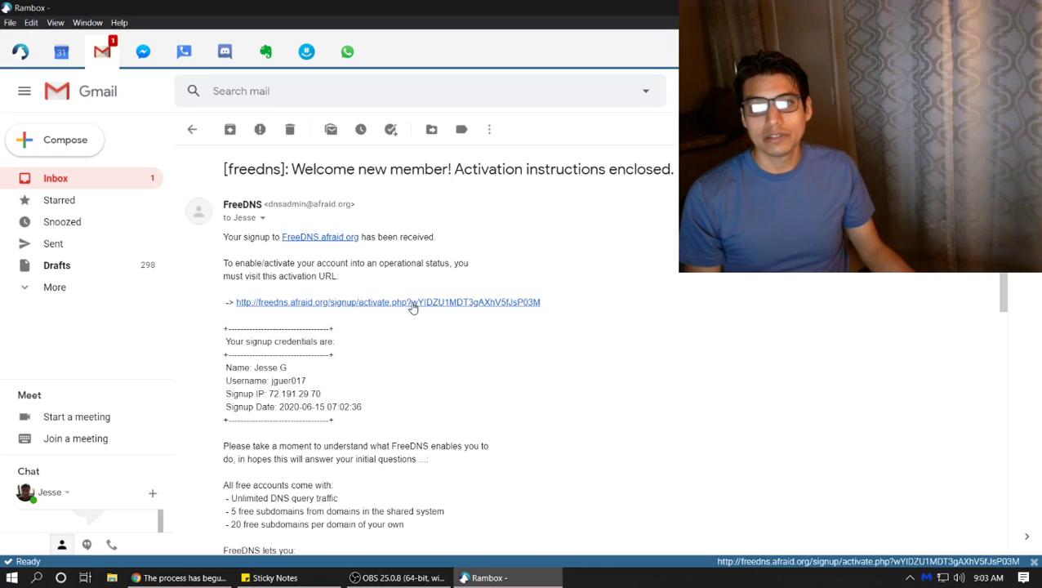
click(413, 302)
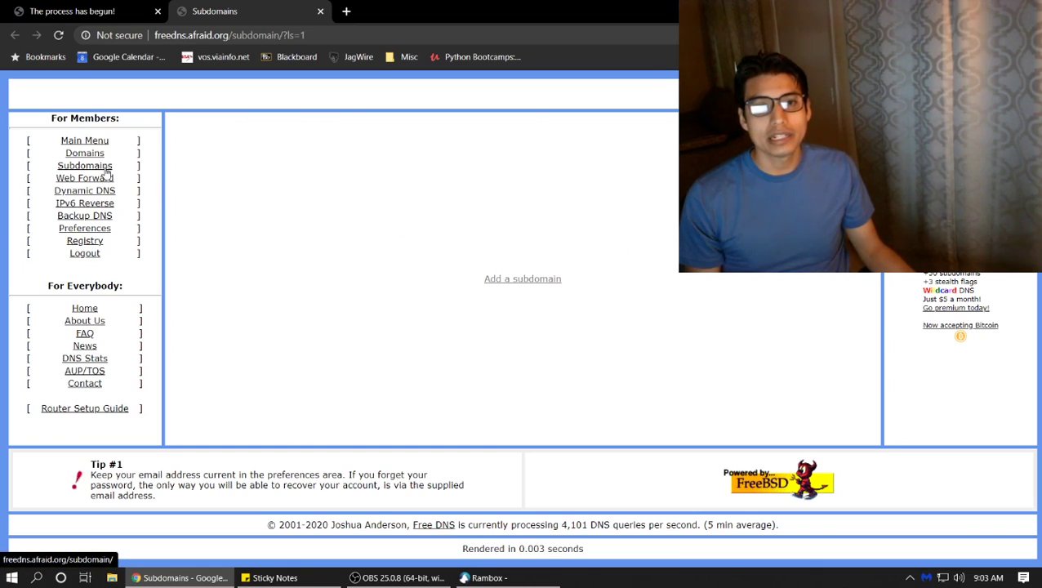
Reach the Subdomains list from the Main Menu, confirming no subdomains exist yet
click(106, 172)
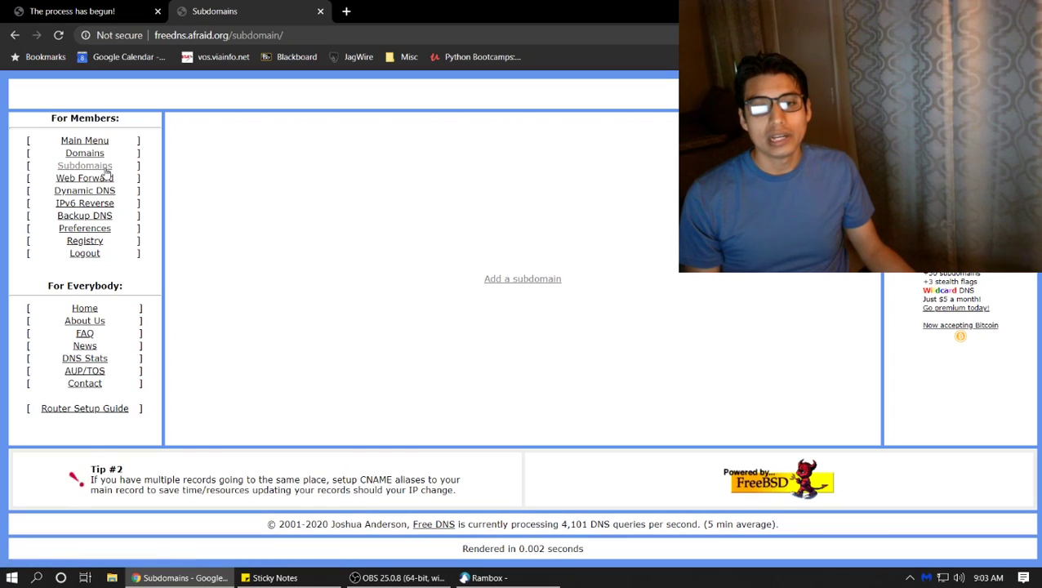
click(106, 171)
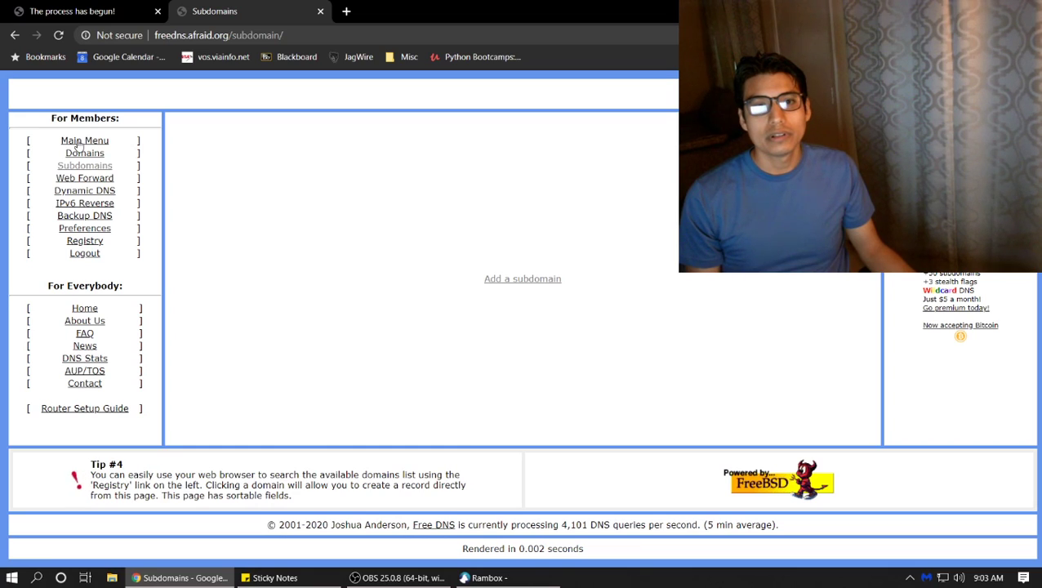
click(79, 144)
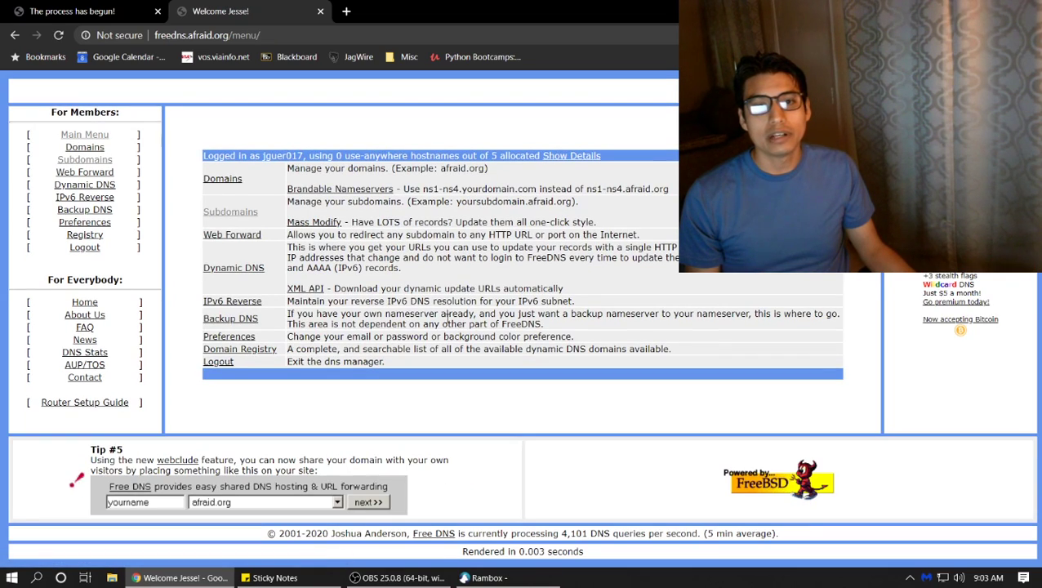
click(112, 166)
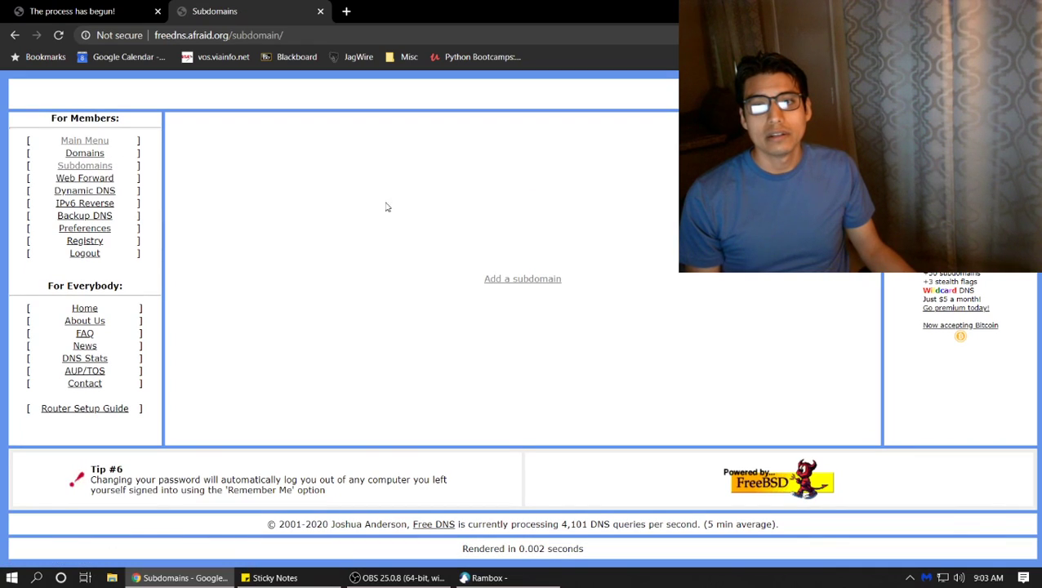
click(501, 281)
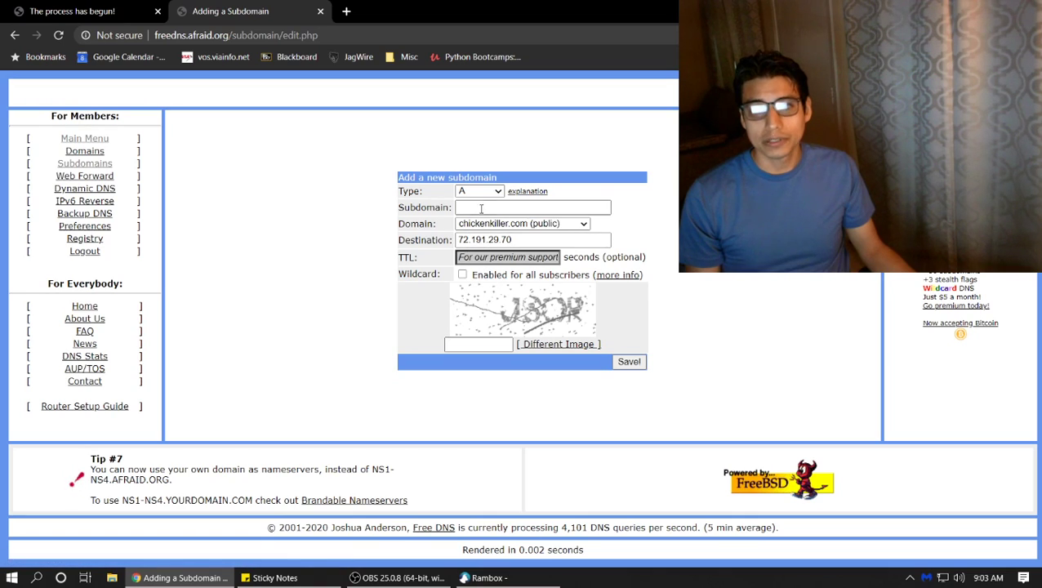
click(480, 192)
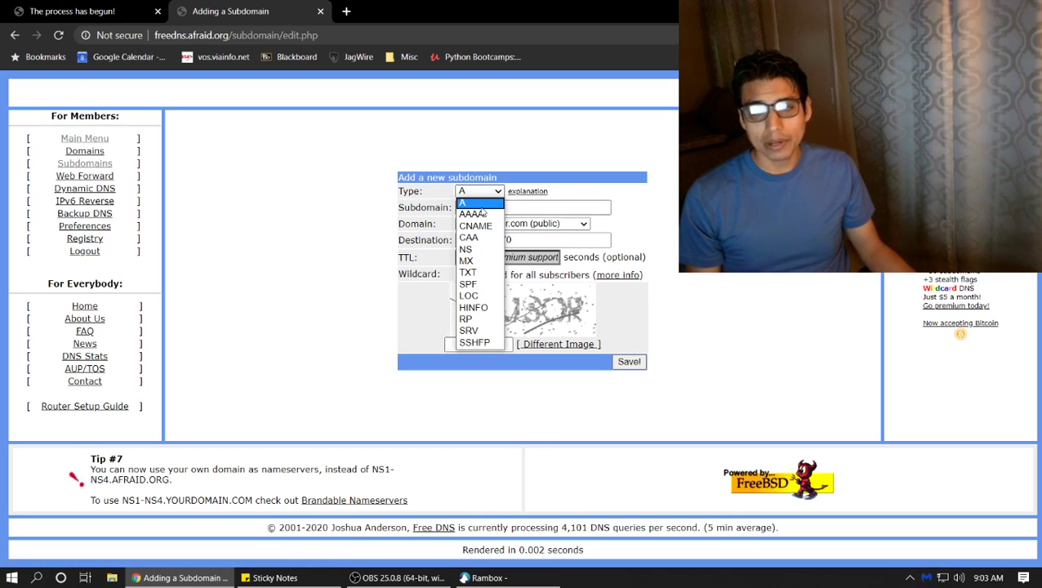
click(348, 227)
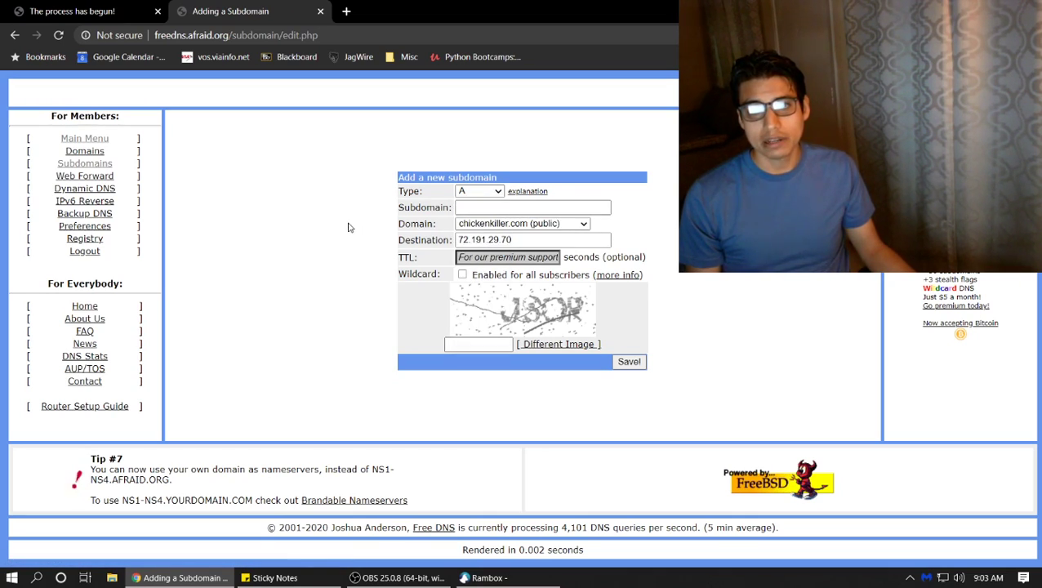
click(467, 206)
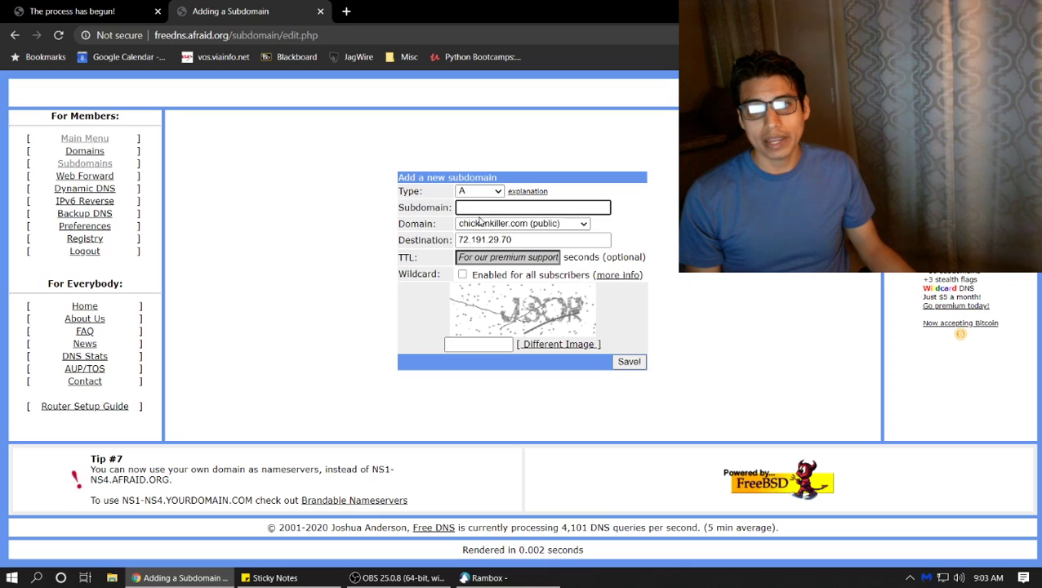
click(480, 221)
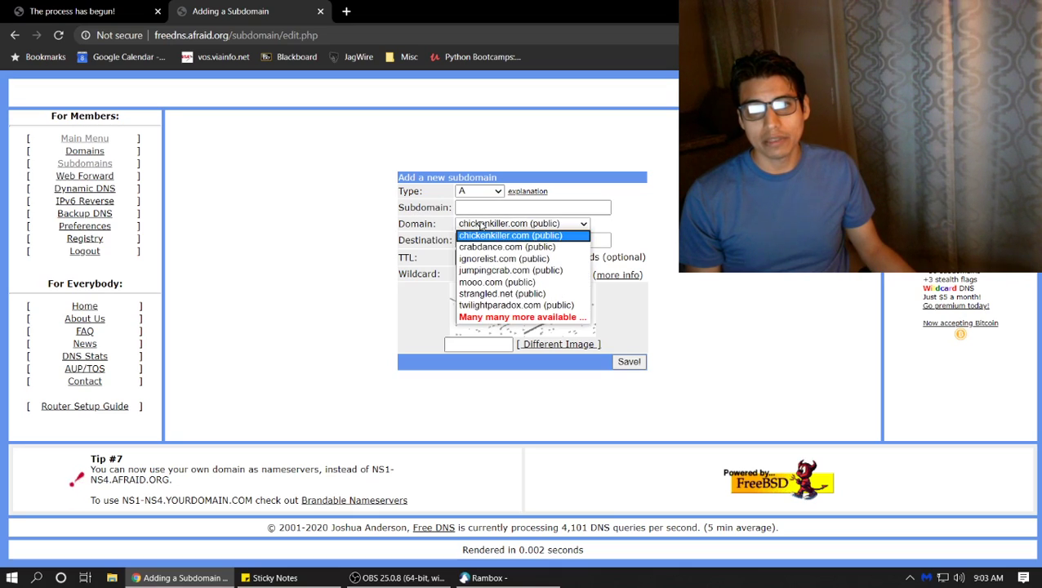
click(351, 255)
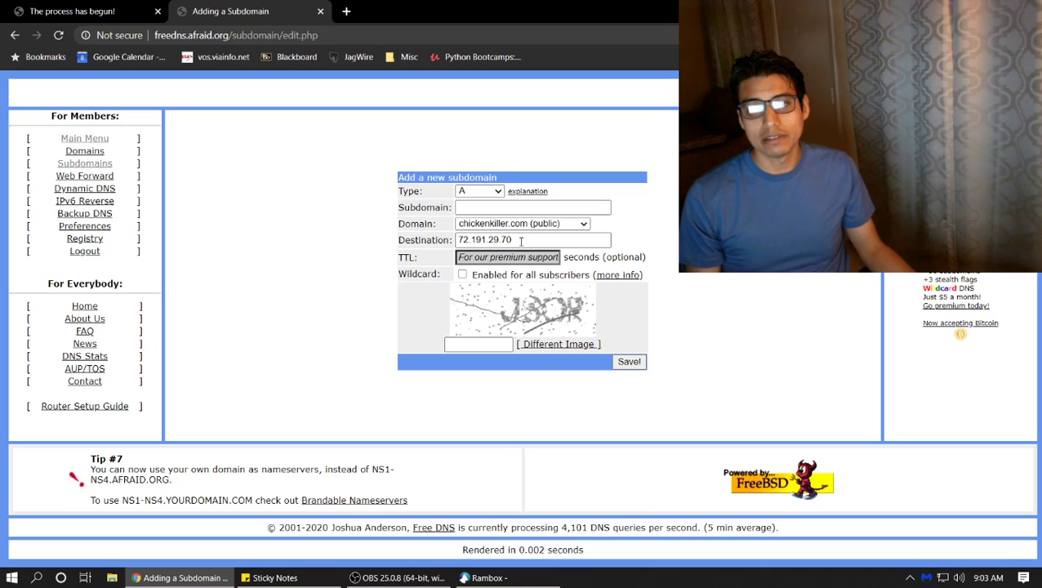
drag(521, 239, 407, 245)
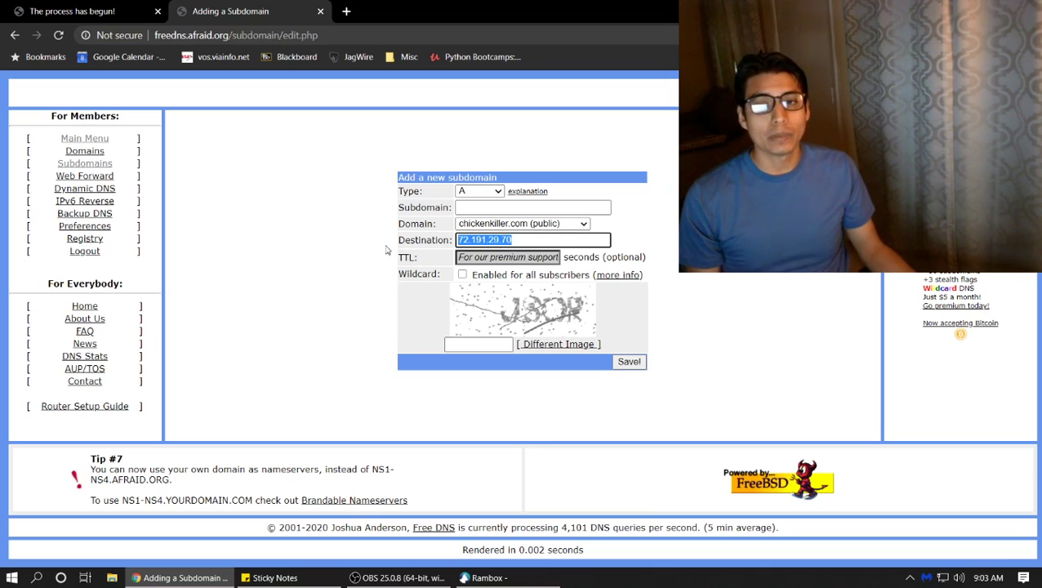
Change the record type to TXT, keeping destination 72.191.29.70
click(480, 191)
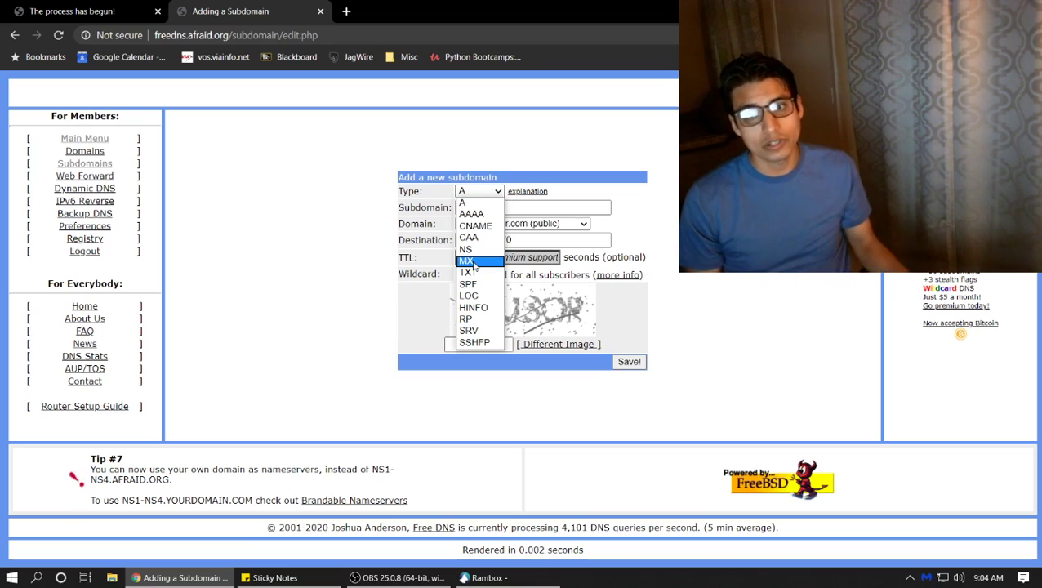
click(470, 272)
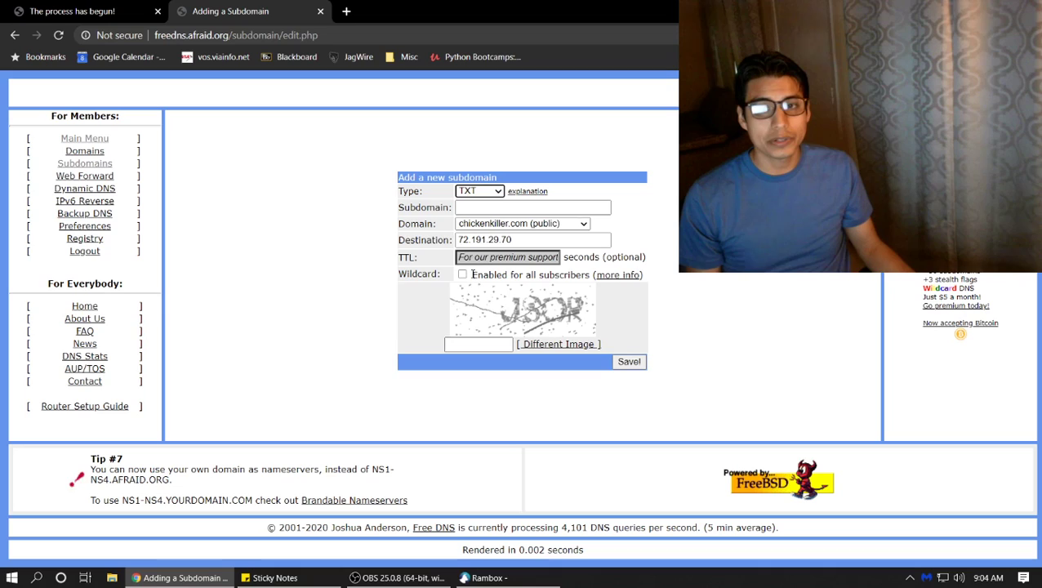
double_click(482, 237)
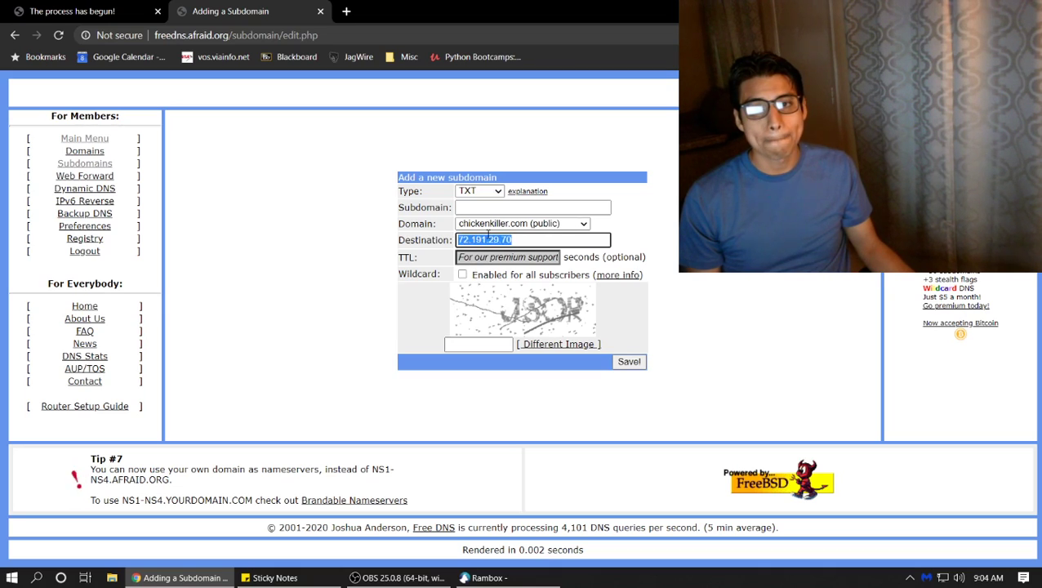
click(487, 237)
drag(520, 241, 420, 243)
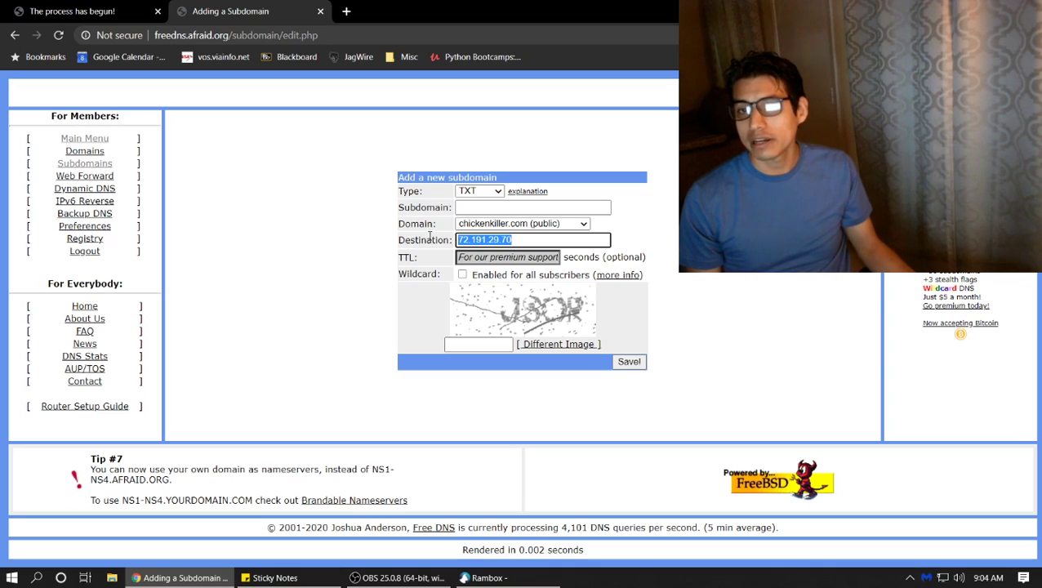
click(480, 206)
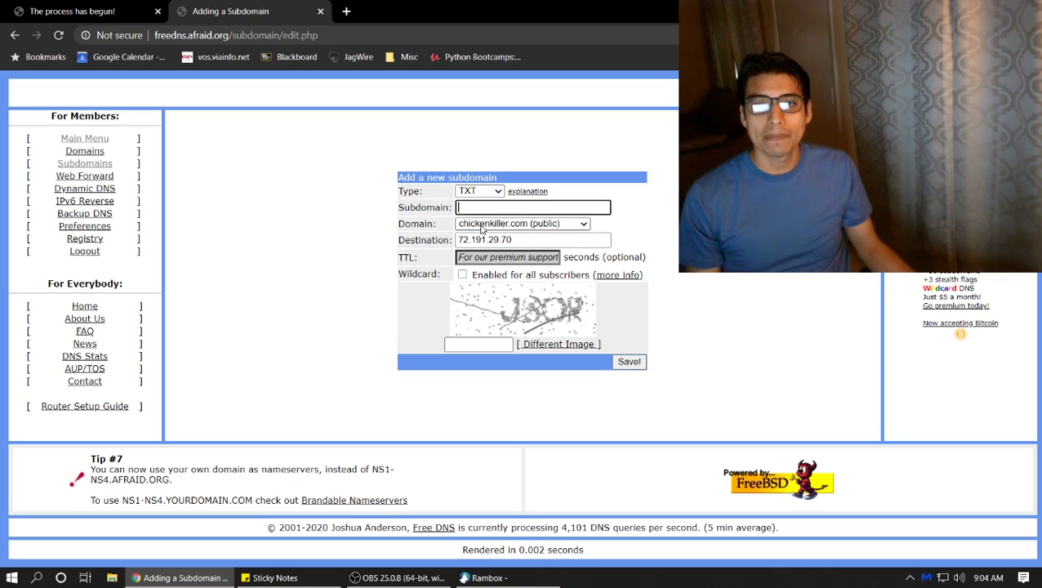
click(351, 13)
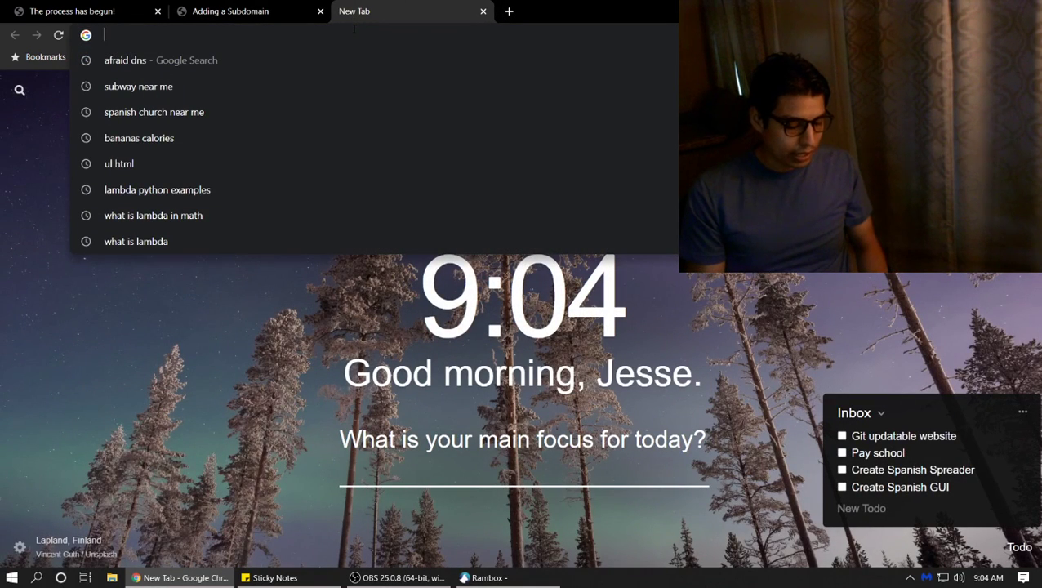
Load cloud.google.com in the new tab, then edit the address back to google.com
text(google.)
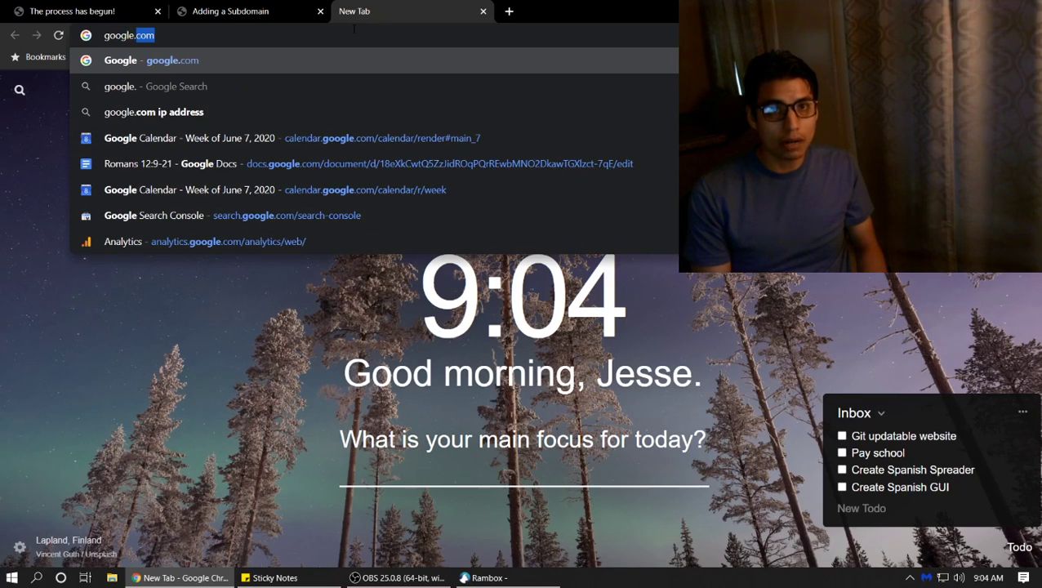
text(com)
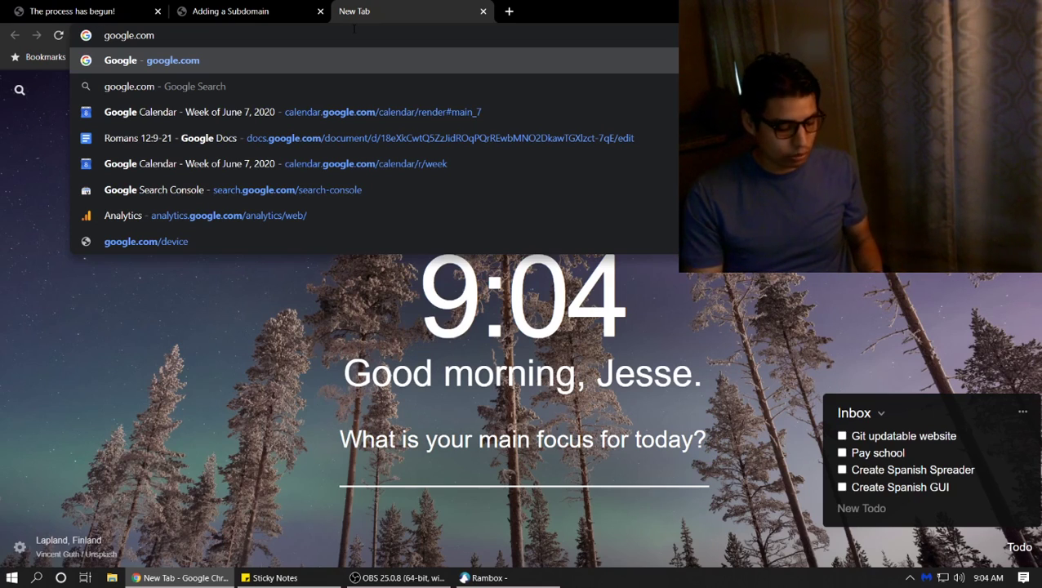
key(ctrl+a)
key(Right)
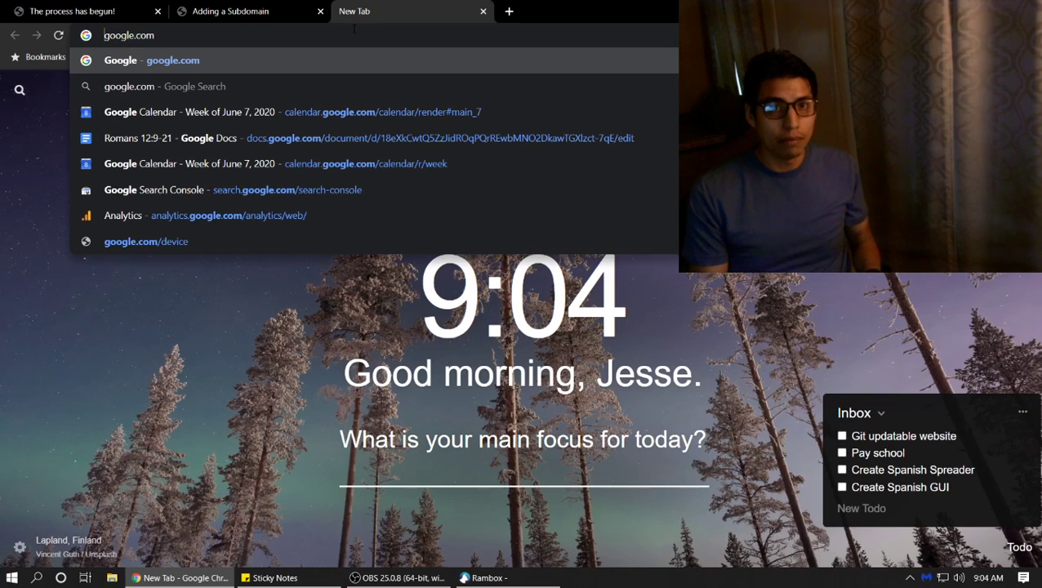
text(cloud.)
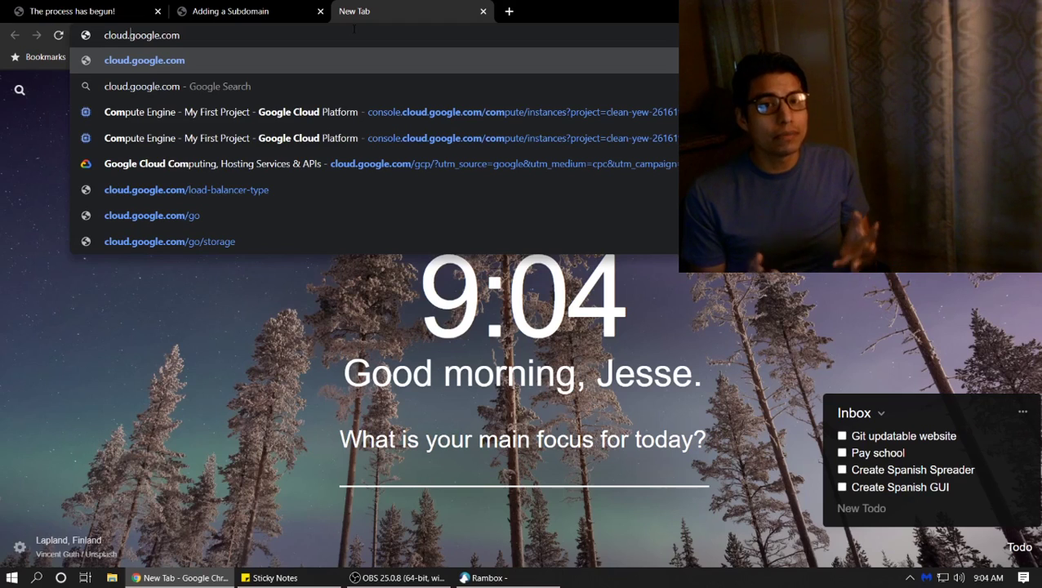
key(Return)
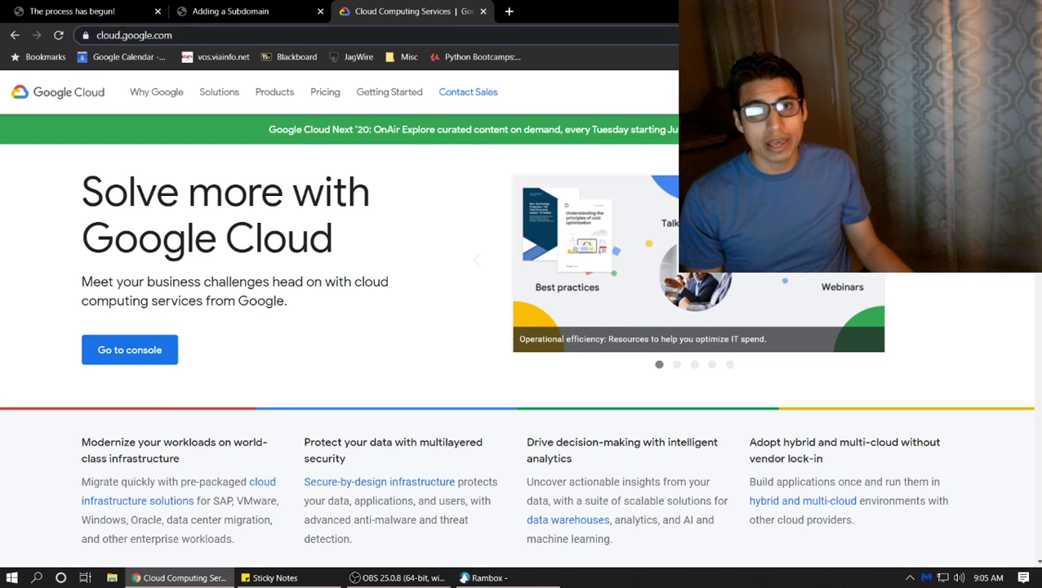
key(BackSpace)
key(Return)
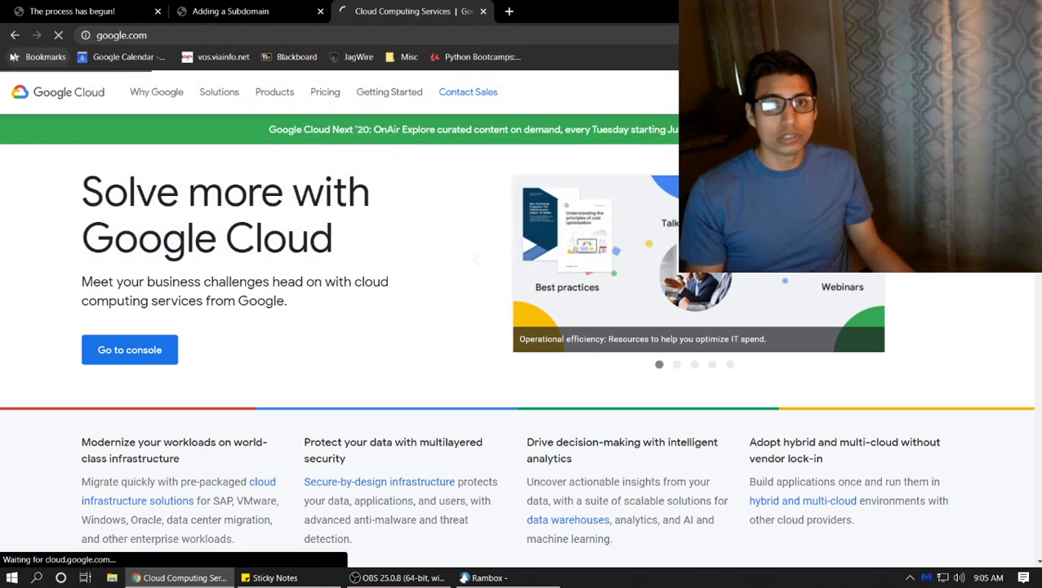
Load chickenkiller.com in the Google tab
click(196, 17)
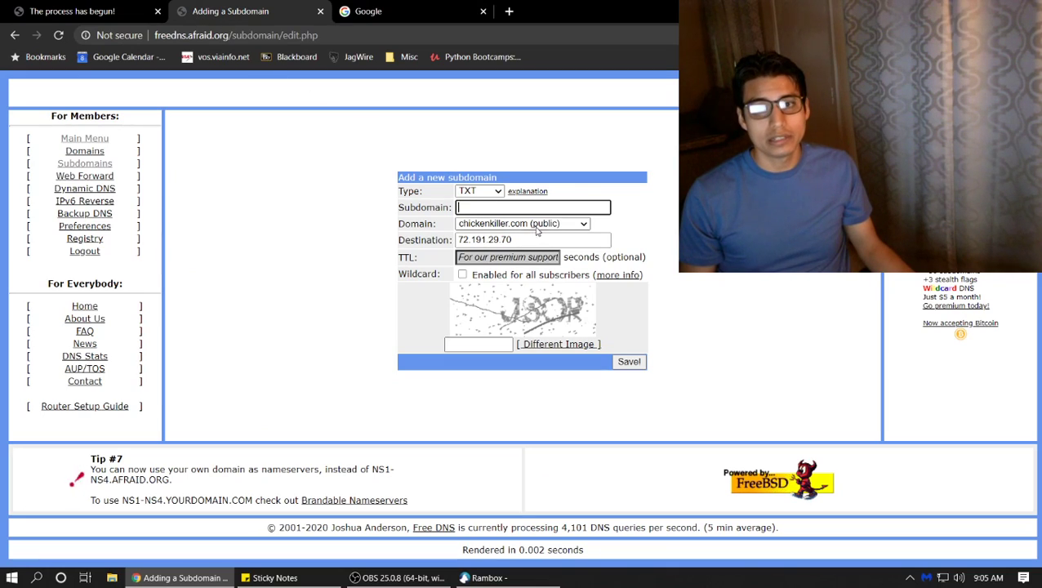
click(410, 17)
click(411, 32)
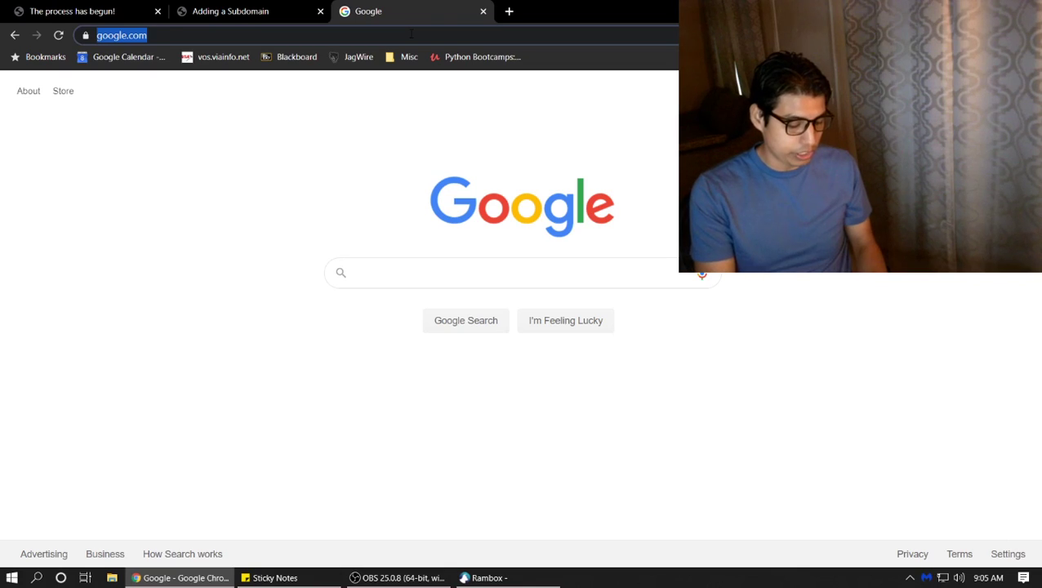
text(chickenkiler)
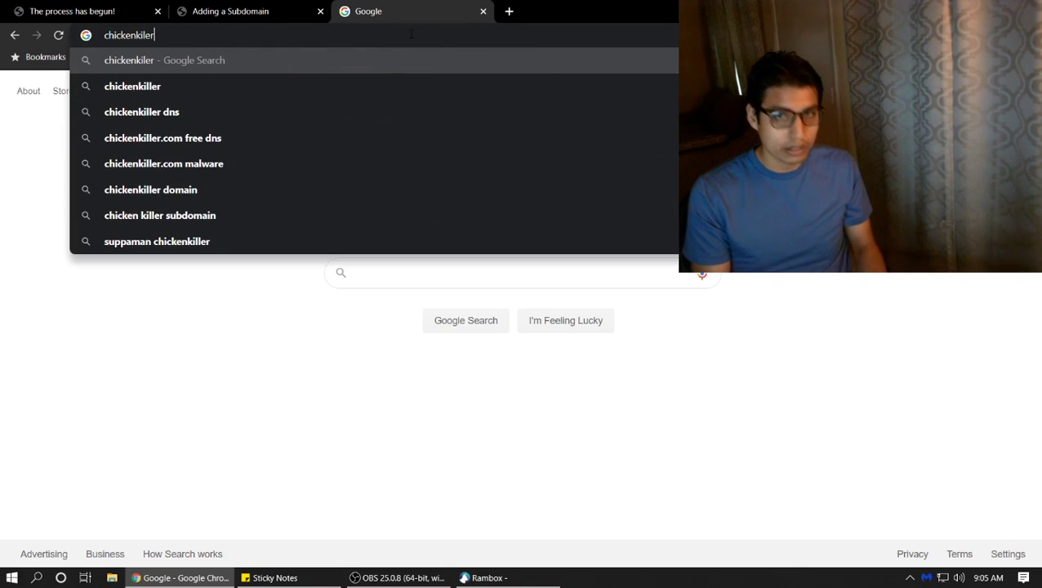
key(BackSpace)
key(BackSpace)
text(ler)
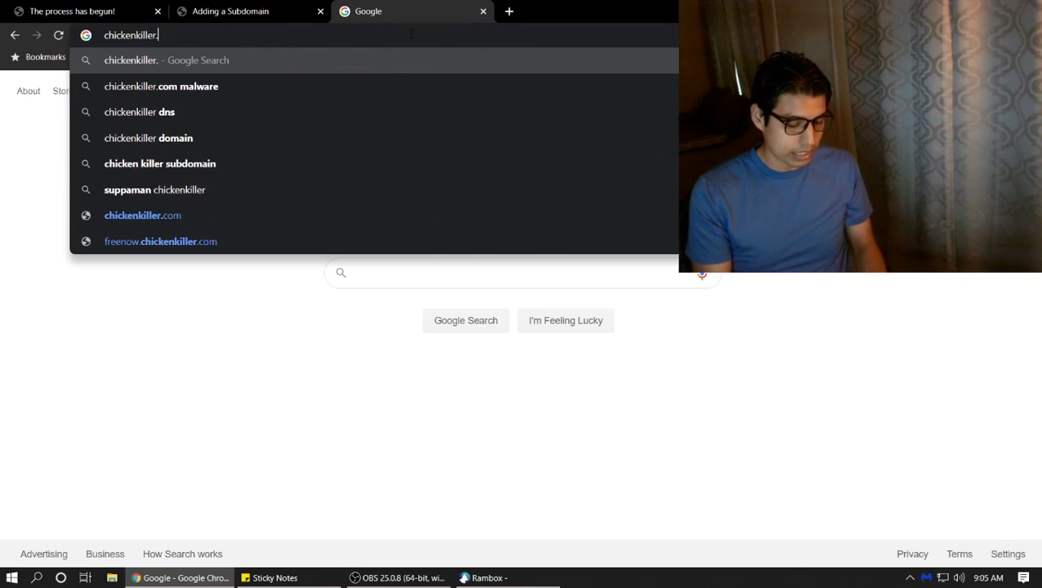
text(.com)
key(Return)
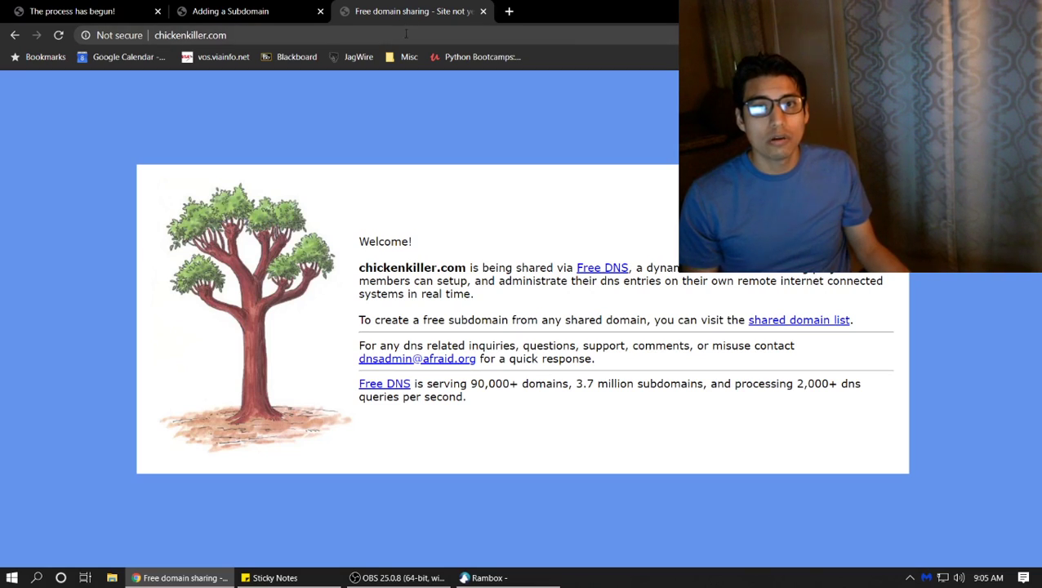
Try jesus.chickenkiller.com and apple.chickenkiller.com, then return to the FreeDNS form
click(406, 34)
key(Home)
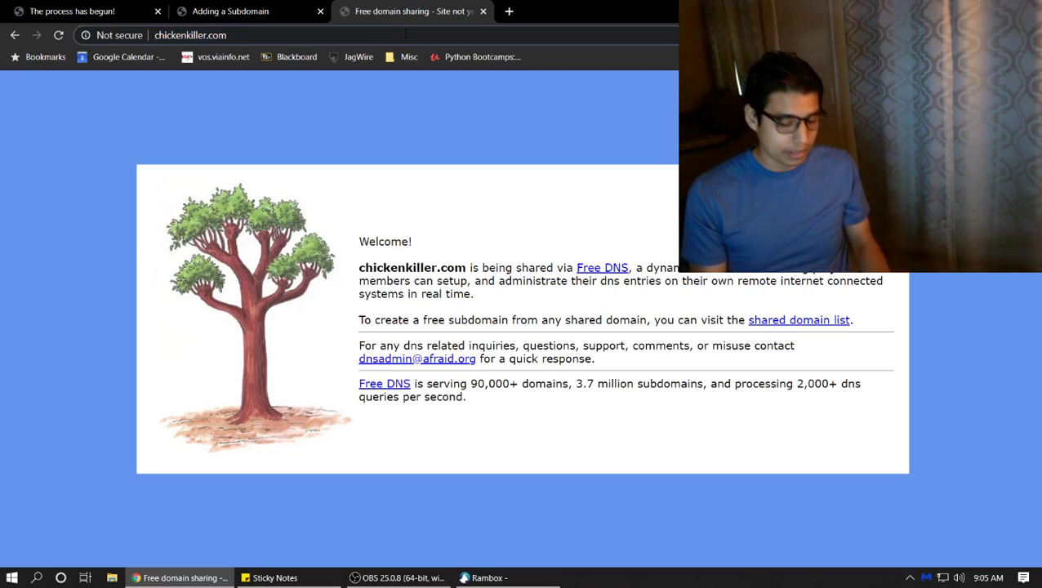
text(jesus.)
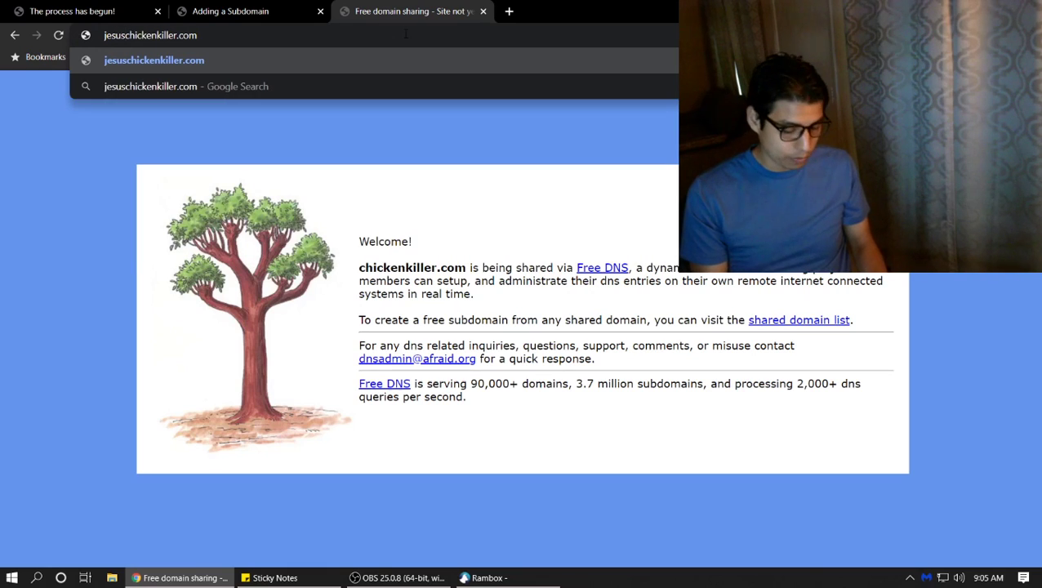
key(Return)
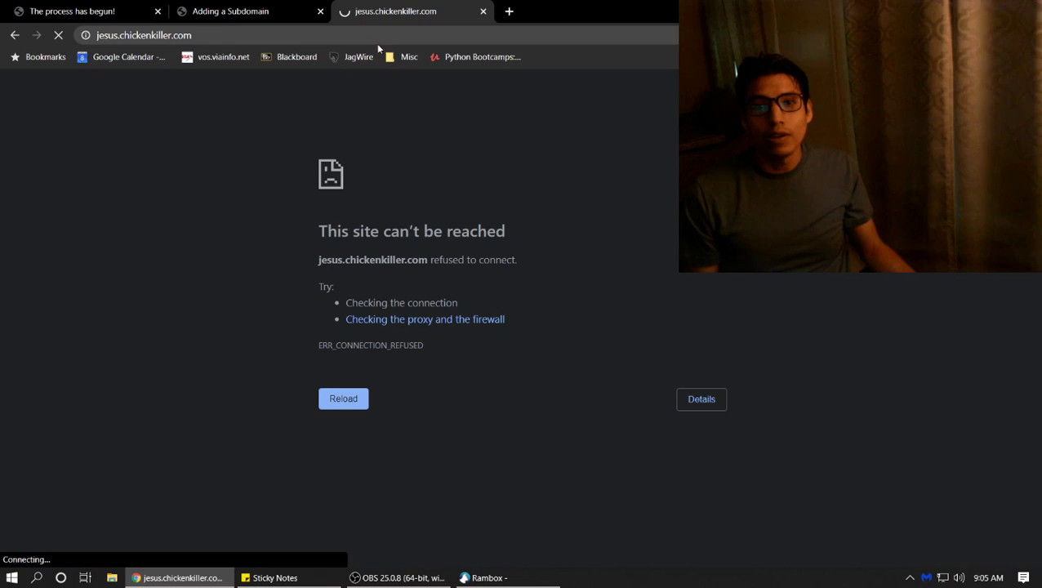
click(199, 35)
key(Home)
key(Delete)
key(Delete)
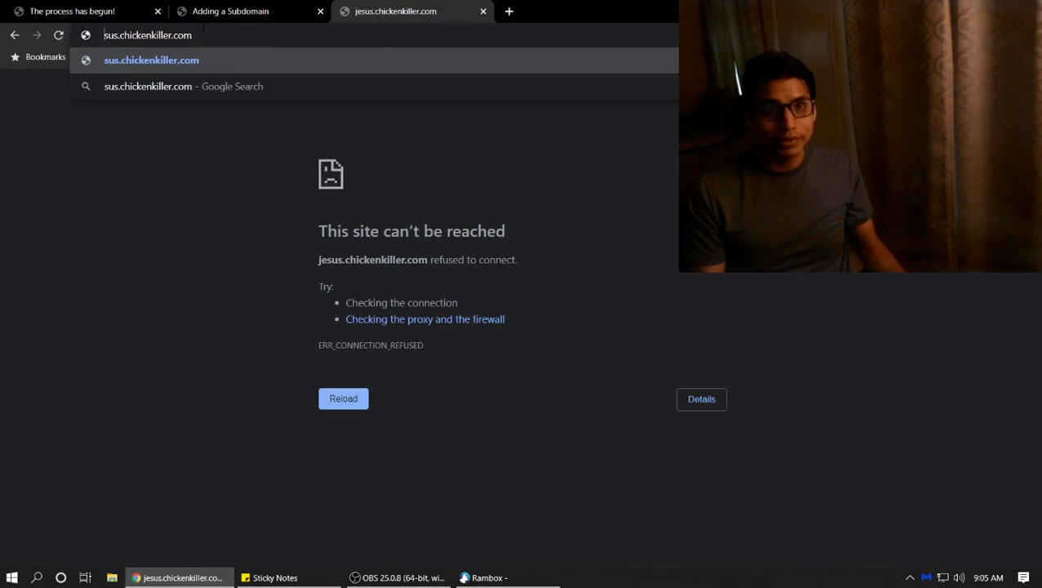
key(Delete)
key(Delete)
key(Delete)
text(apple)
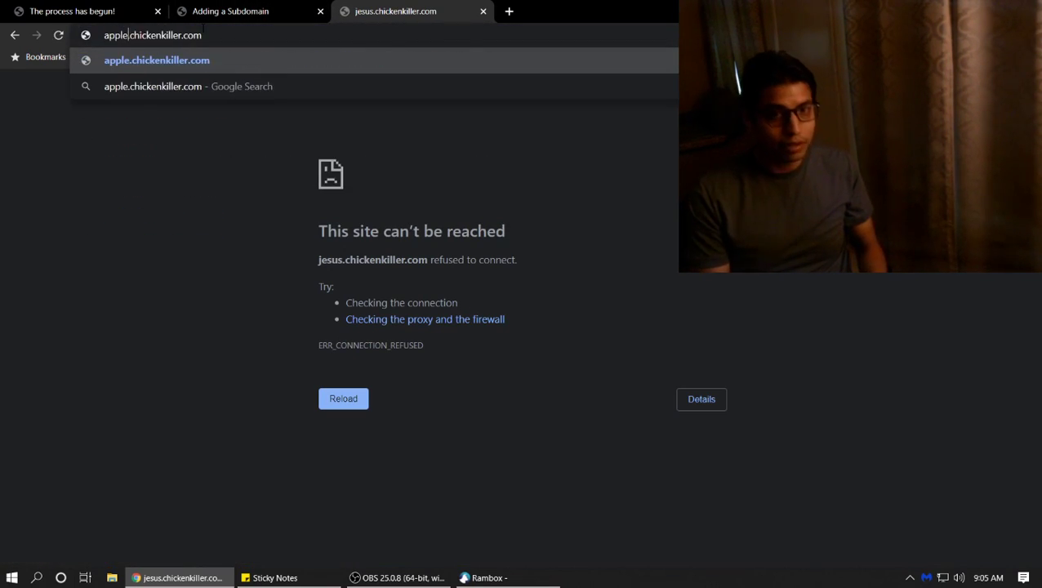
key(Return)
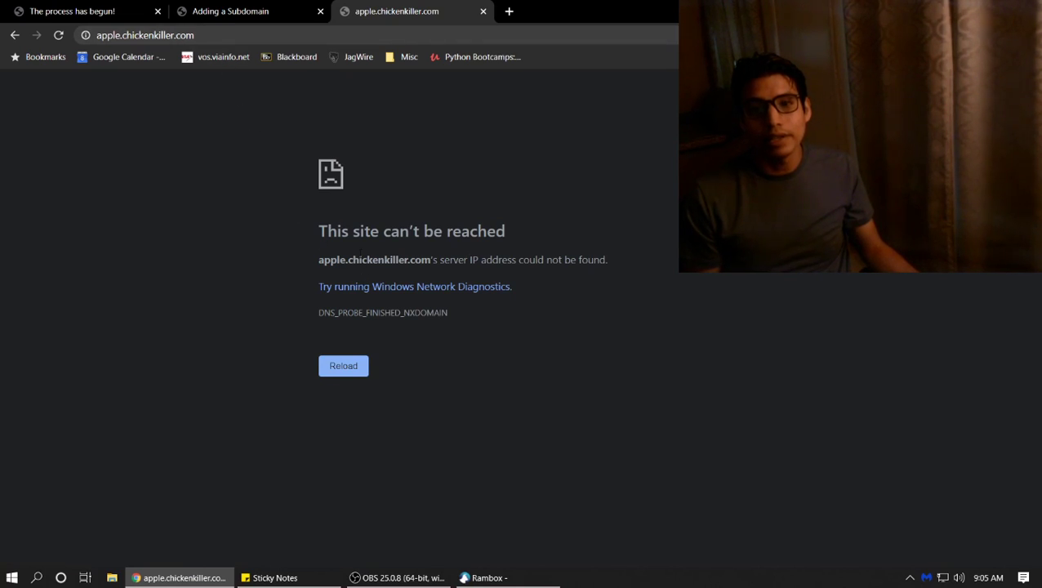
click(248, 6)
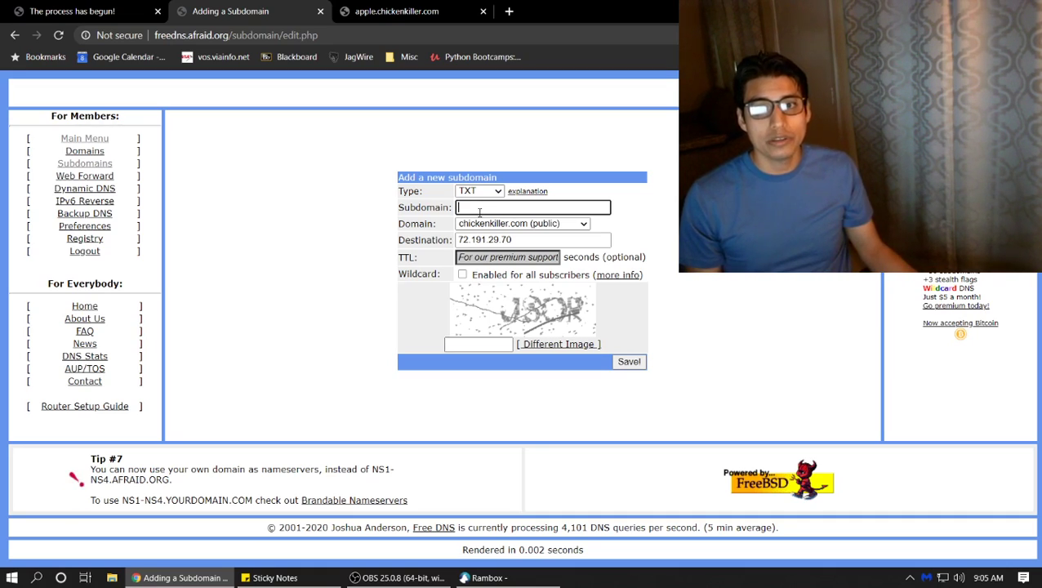
Choose mooo.com as the domain and start the subdomain name with 'm'
click(482, 224)
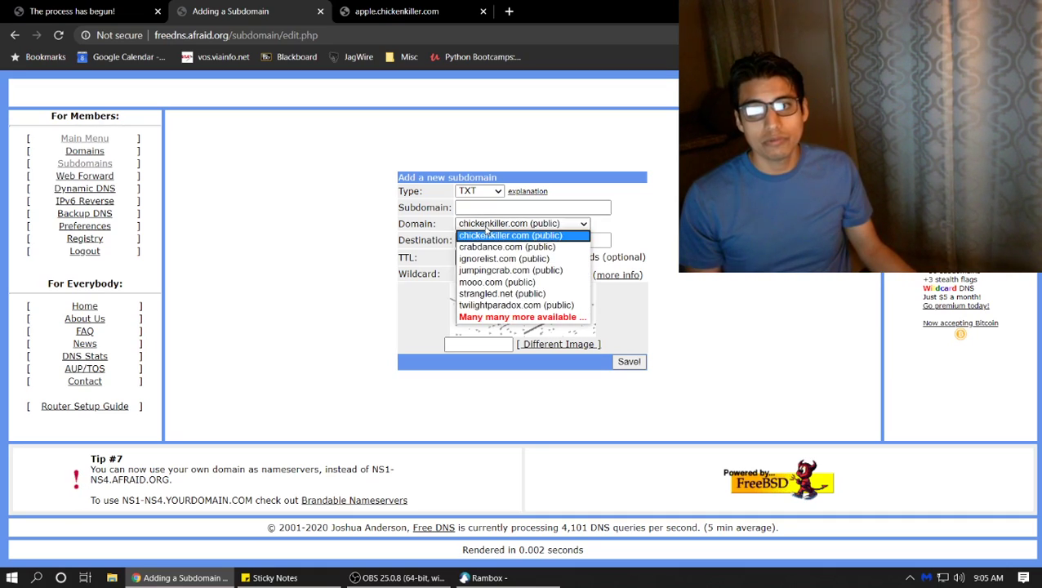
click(493, 282)
click(490, 207)
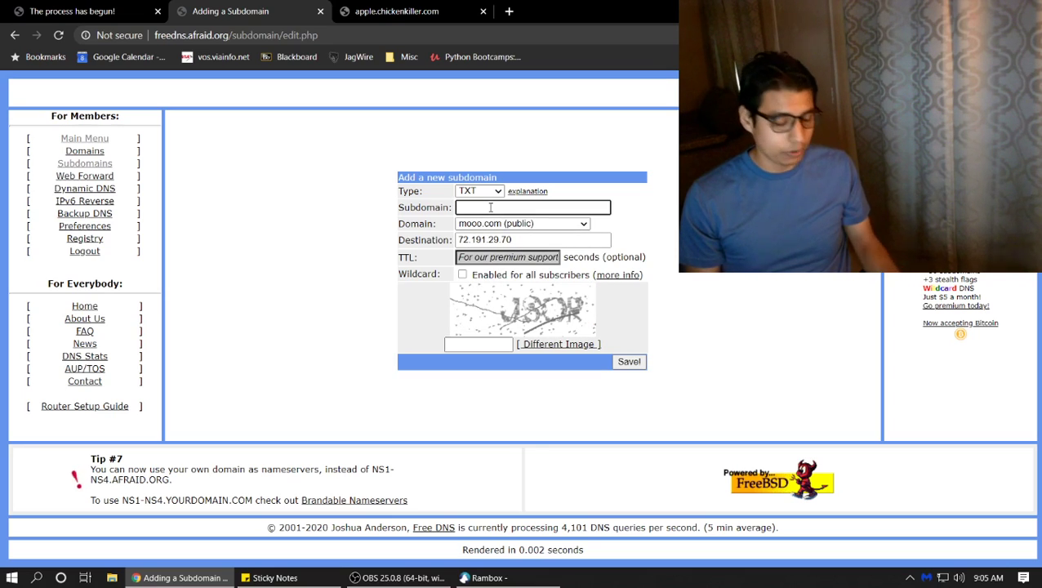
text(mc)
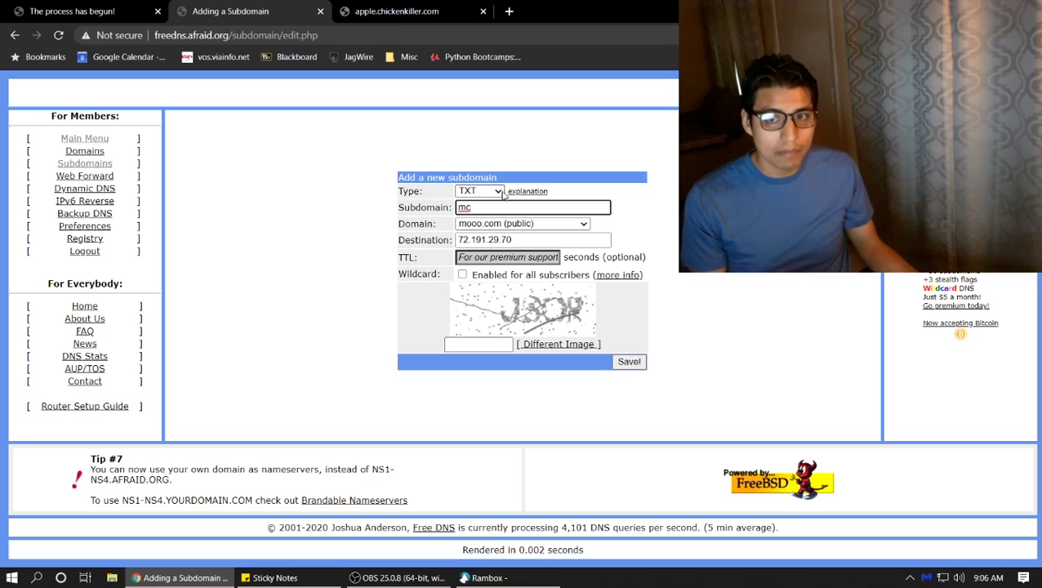
drag(527, 238, 378, 231)
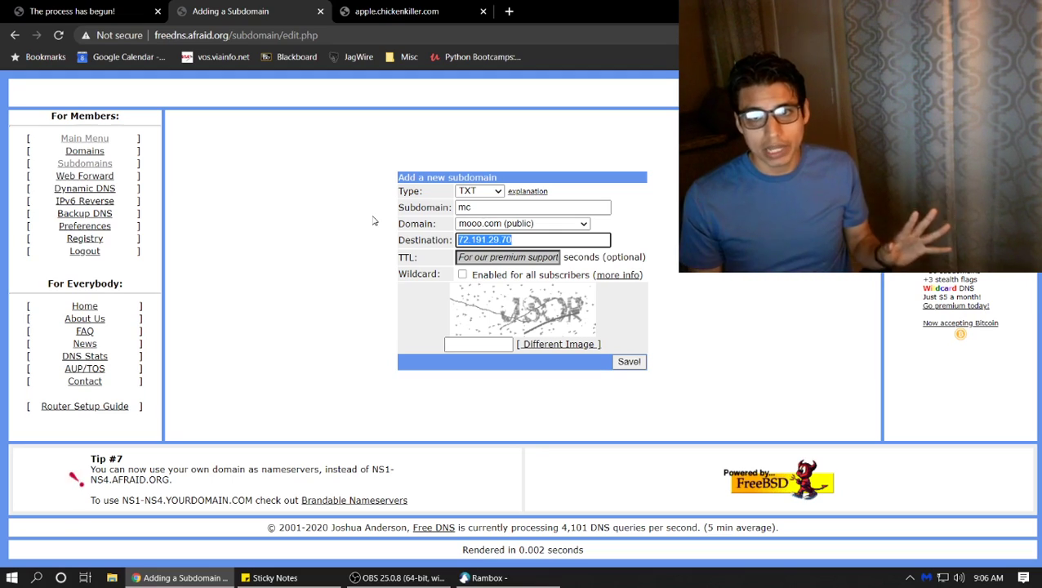
Set the record type to A and pick 'Many many more available' domains
click(474, 193)
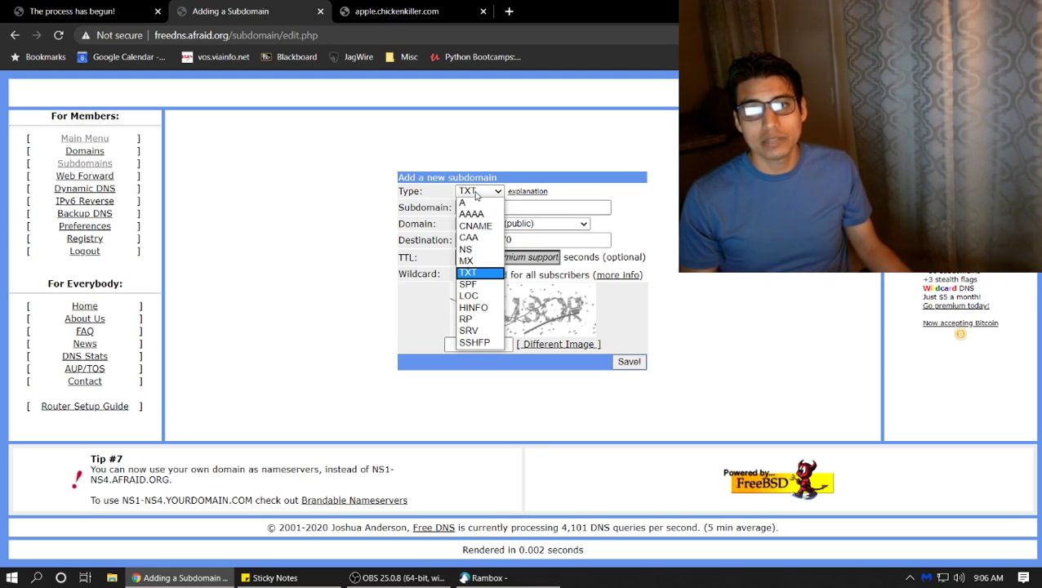
click(464, 205)
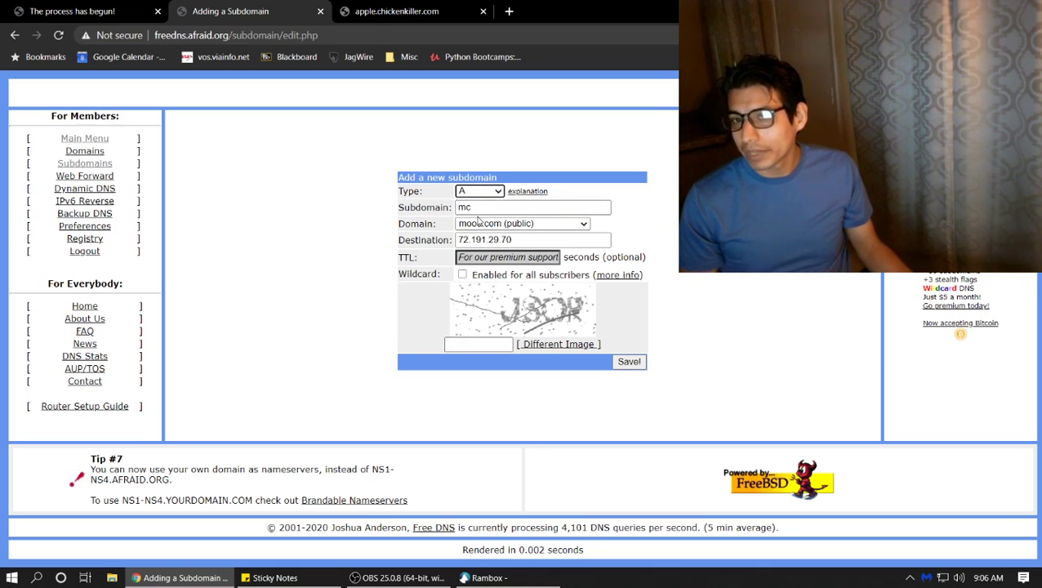
click(481, 226)
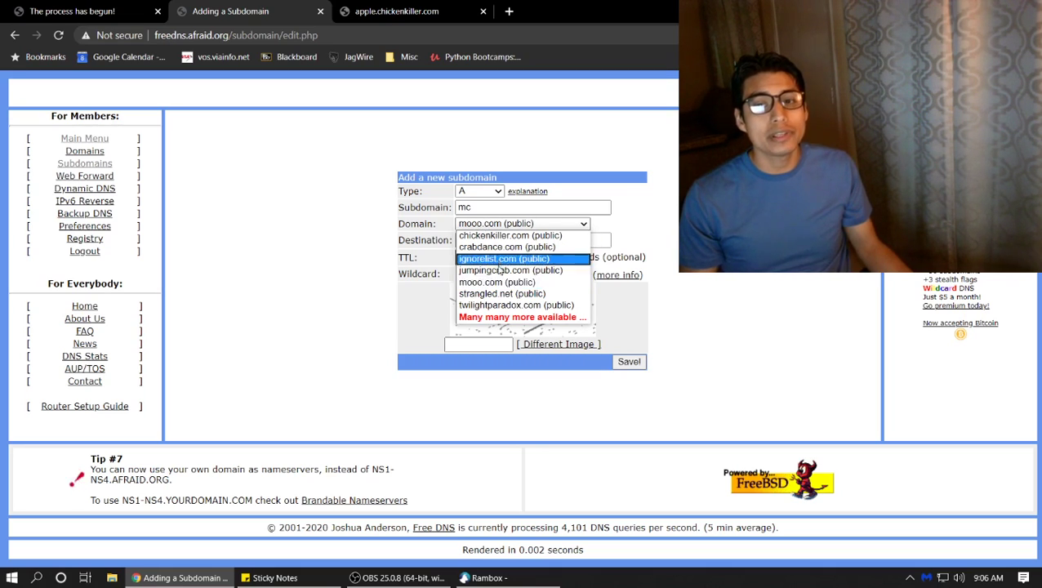
click(512, 316)
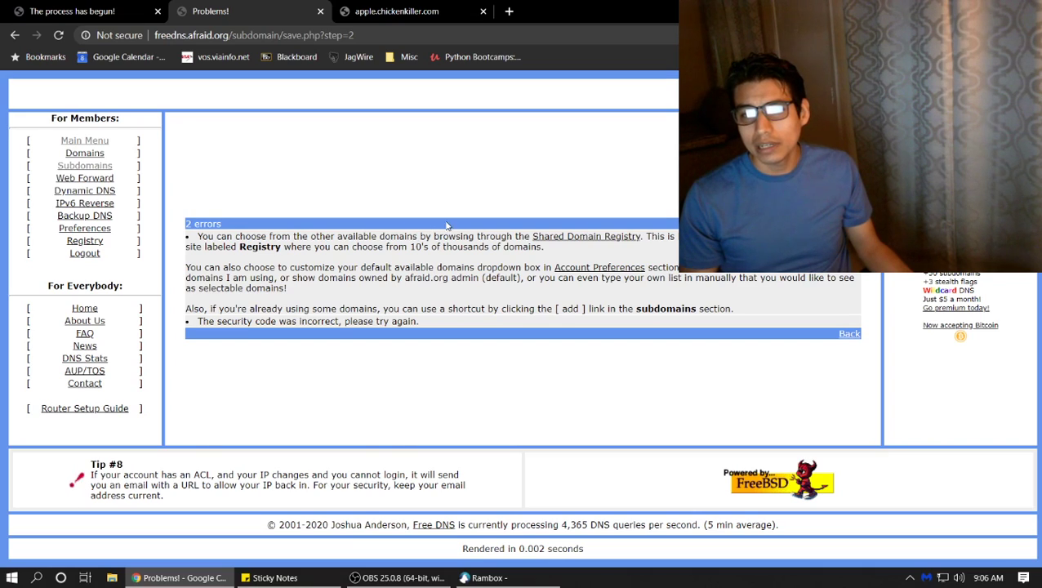
Browse the Shared Domain Registry down to its 563-page pager and back to the top
click(552, 237)
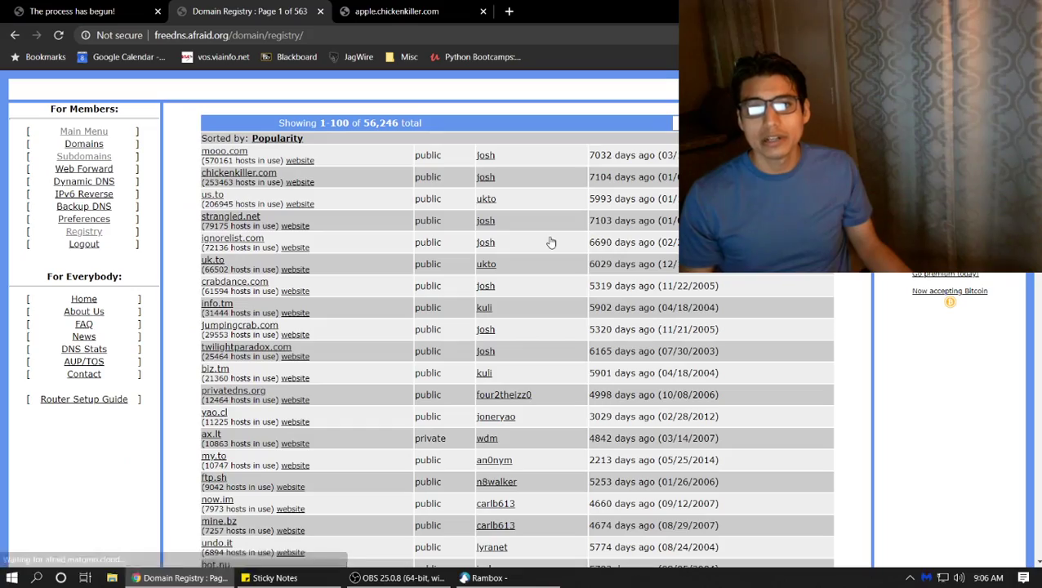
scroll(480, 227, down, 6)
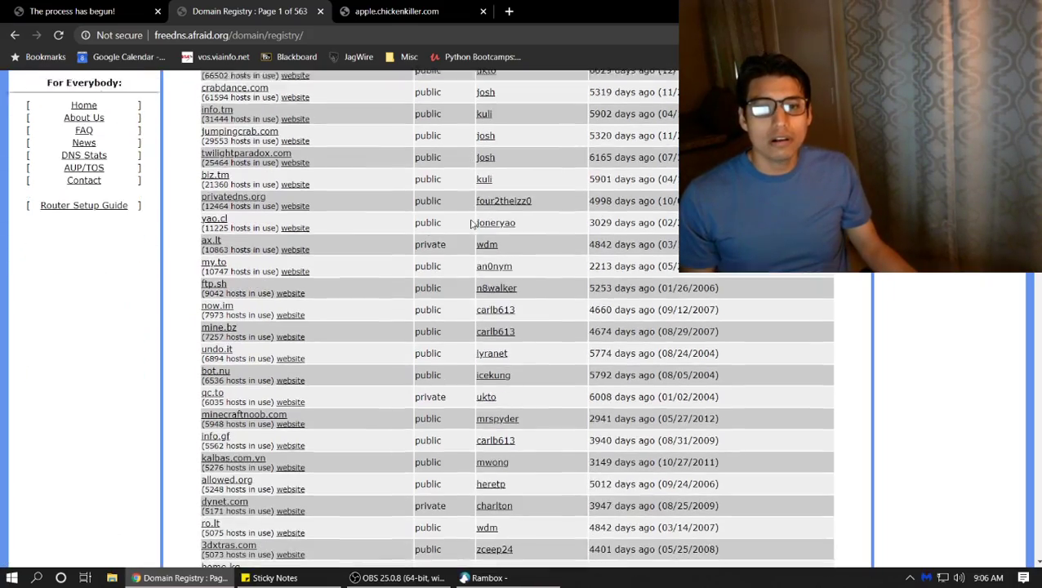
scroll(480, 227, down, 12)
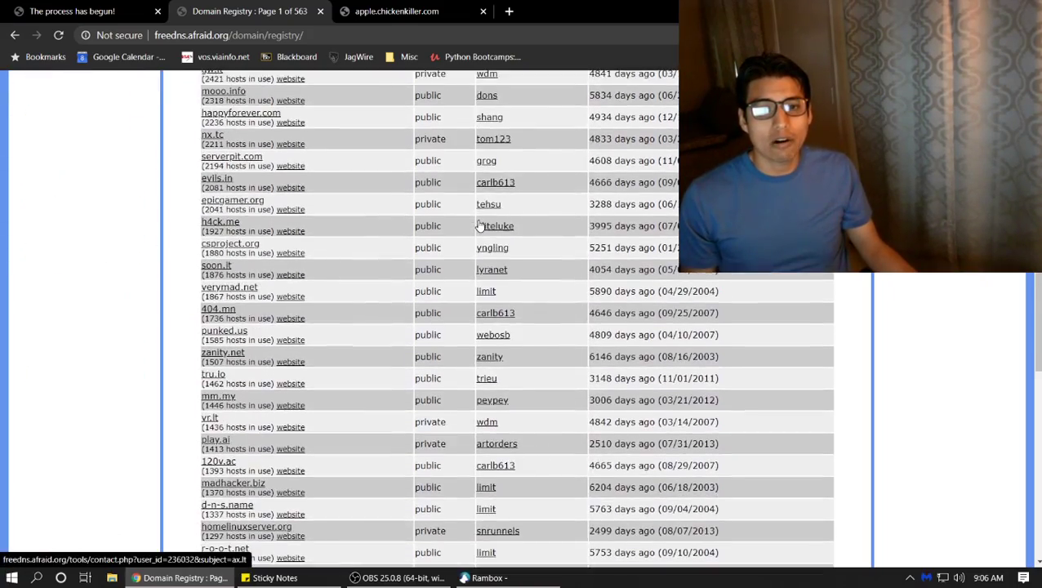
scroll(480, 227, down, 6)
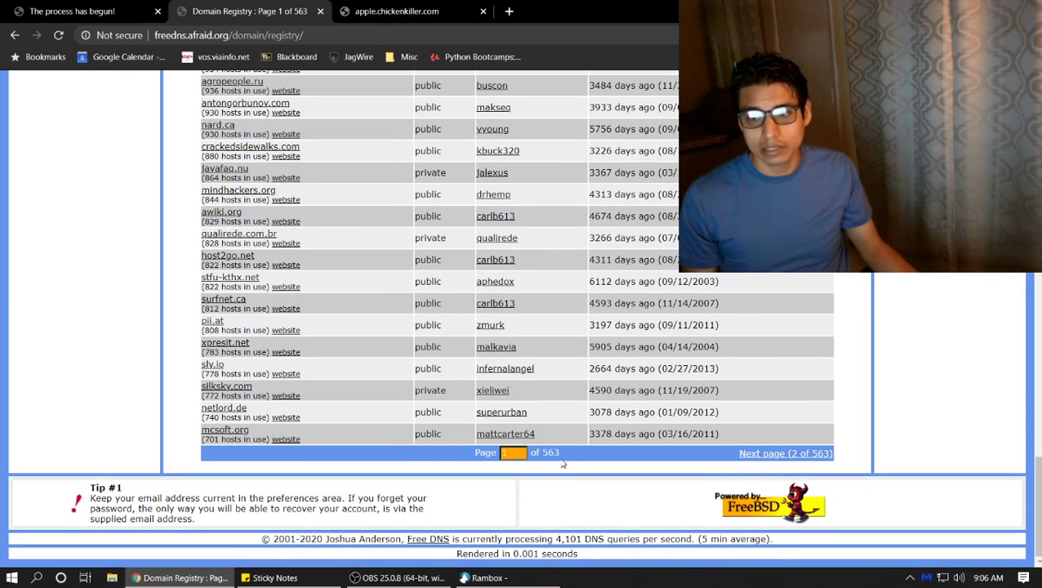
drag(560, 459, 543, 448)
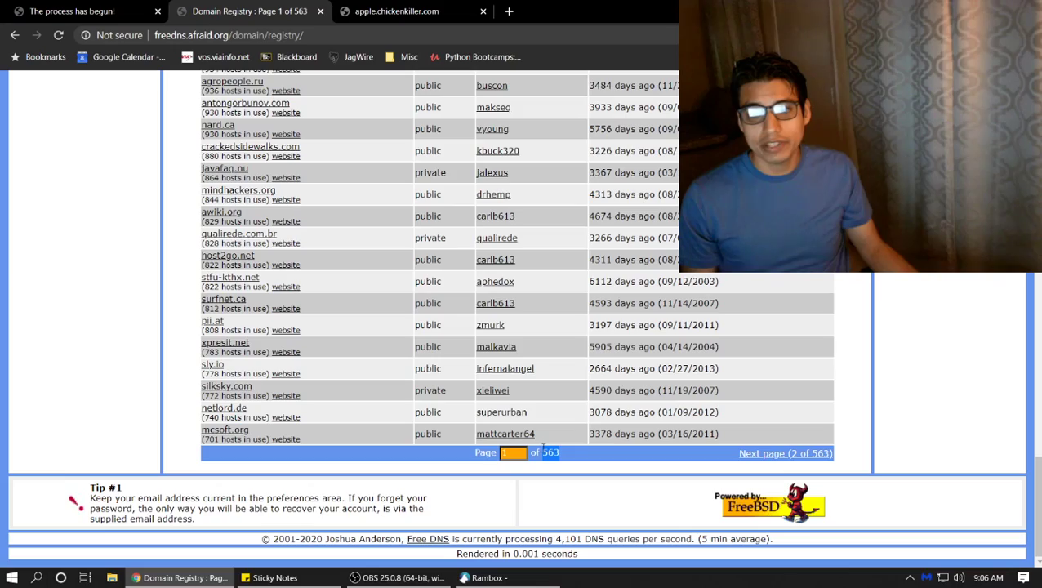
scroll(543, 448, up, 15)
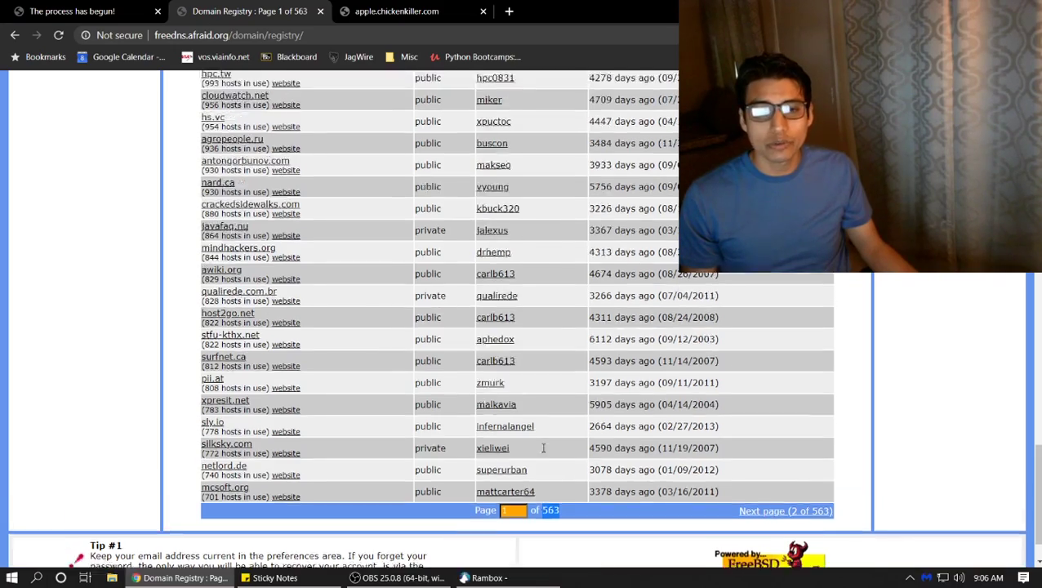
scroll(543, 447, up, 10)
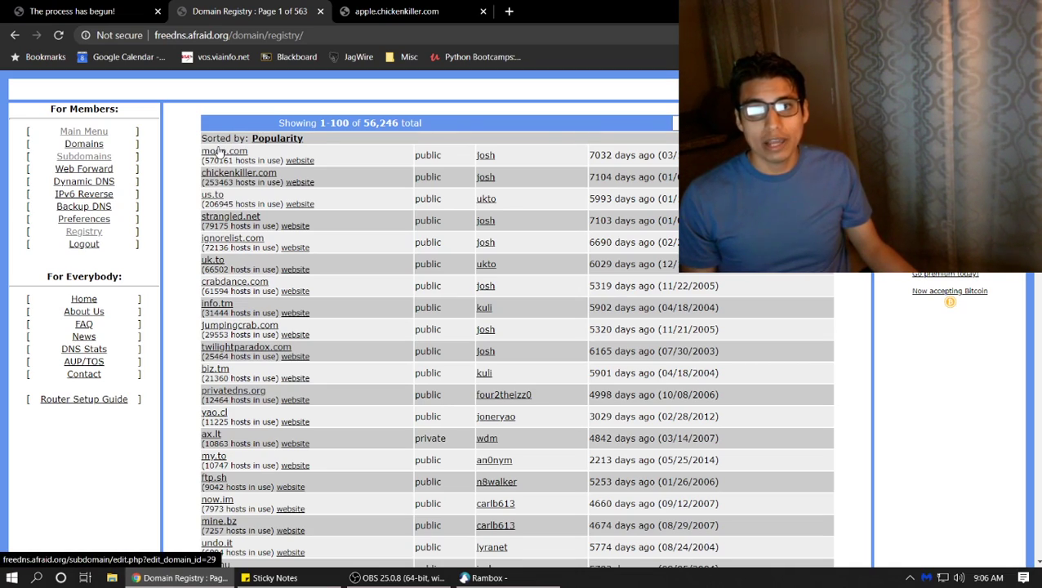
Open a new add-subdomain form and enter minecraft123 with destination 72.191.29.70
click(84, 156)
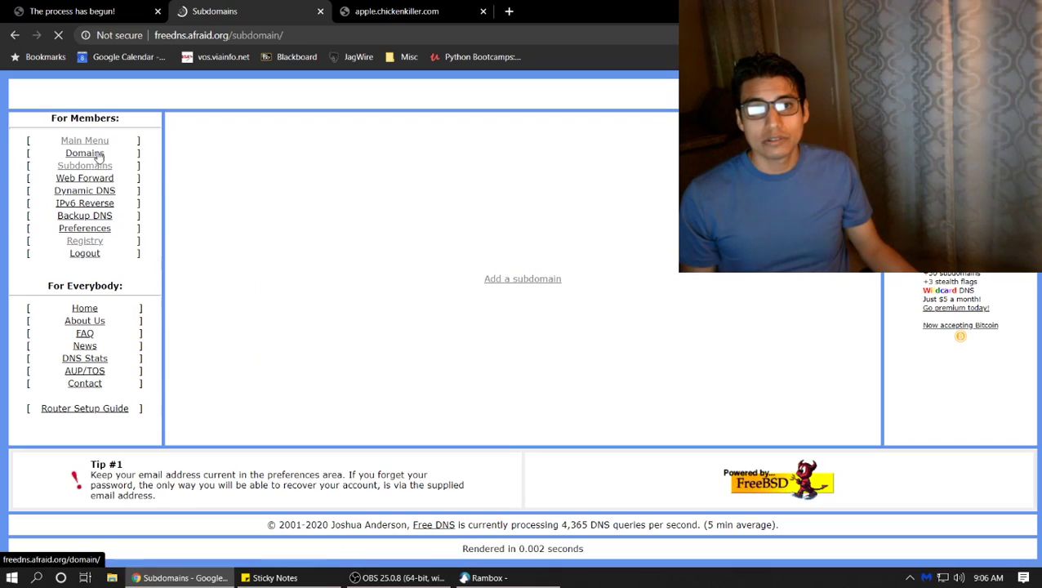
click(531, 279)
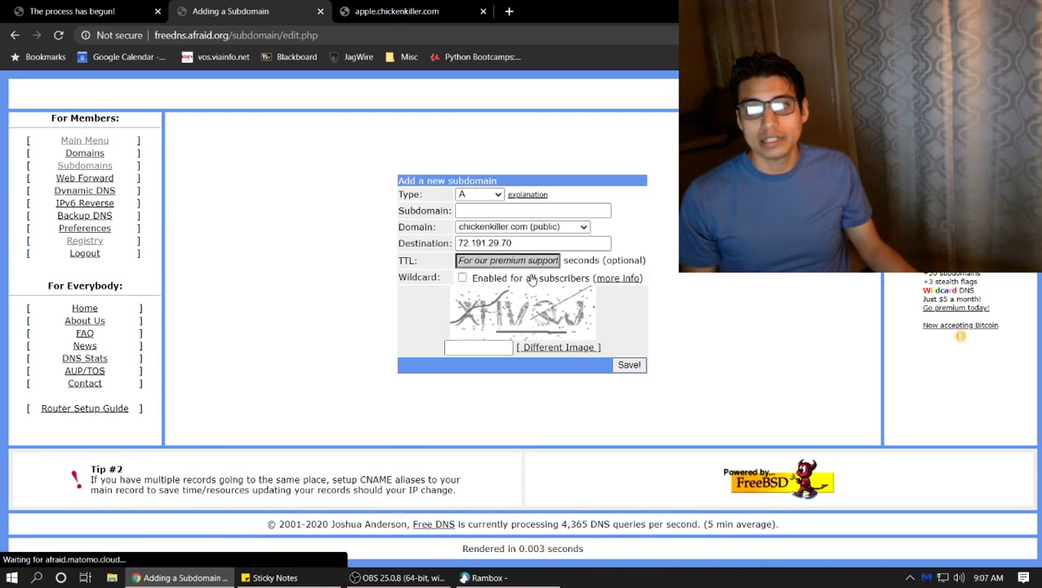
click(488, 210)
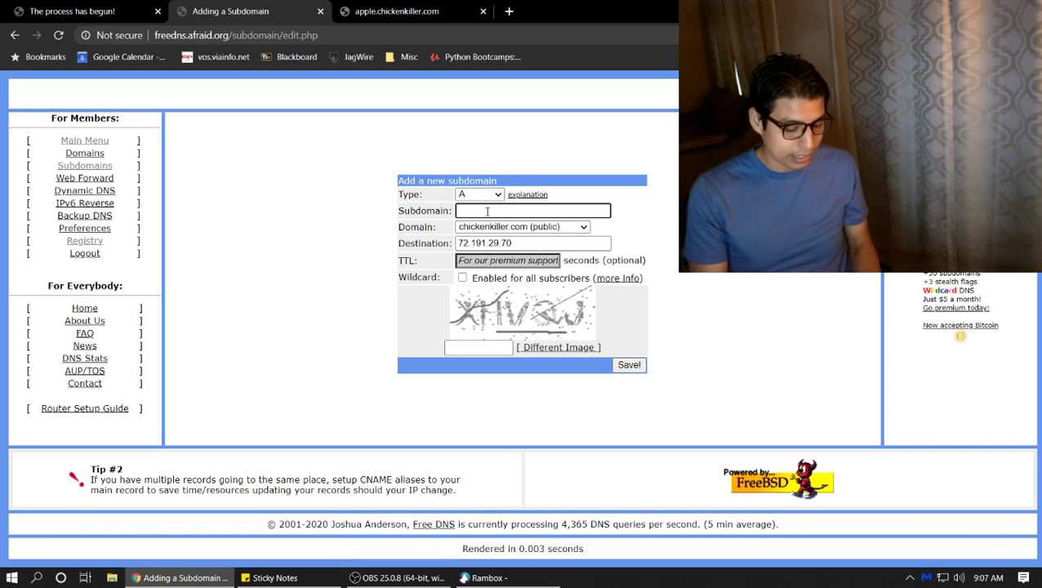
text(minecraft123)
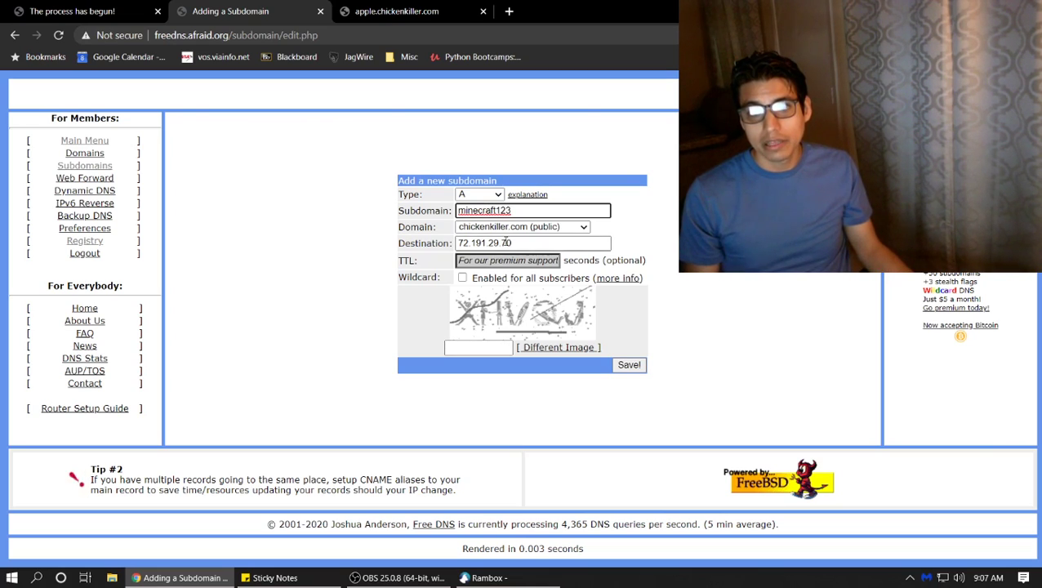
drag(506, 243, 457, 243)
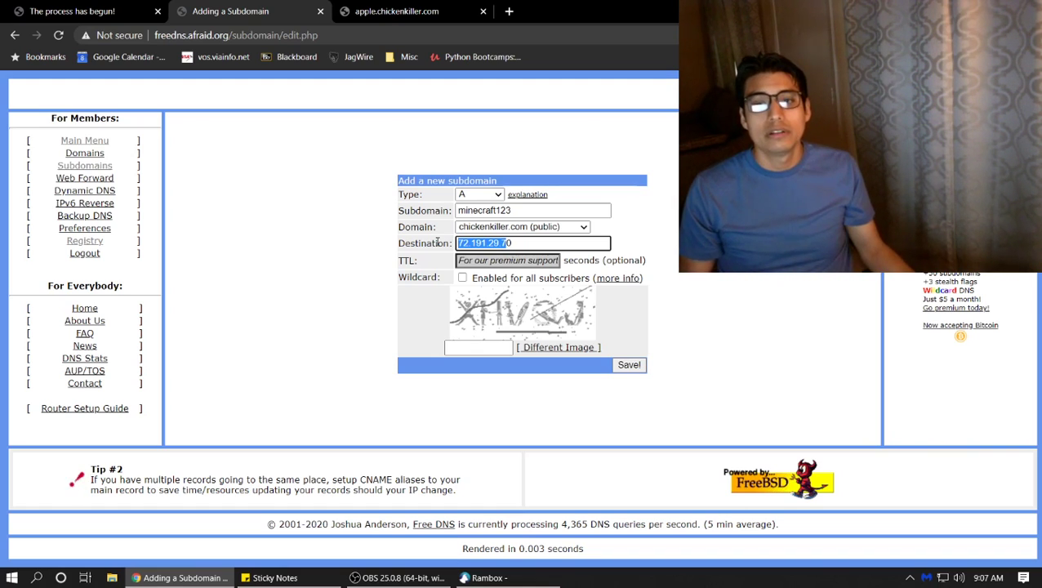
Cycle to a readable security code image, enter the code and submit
click(531, 347)
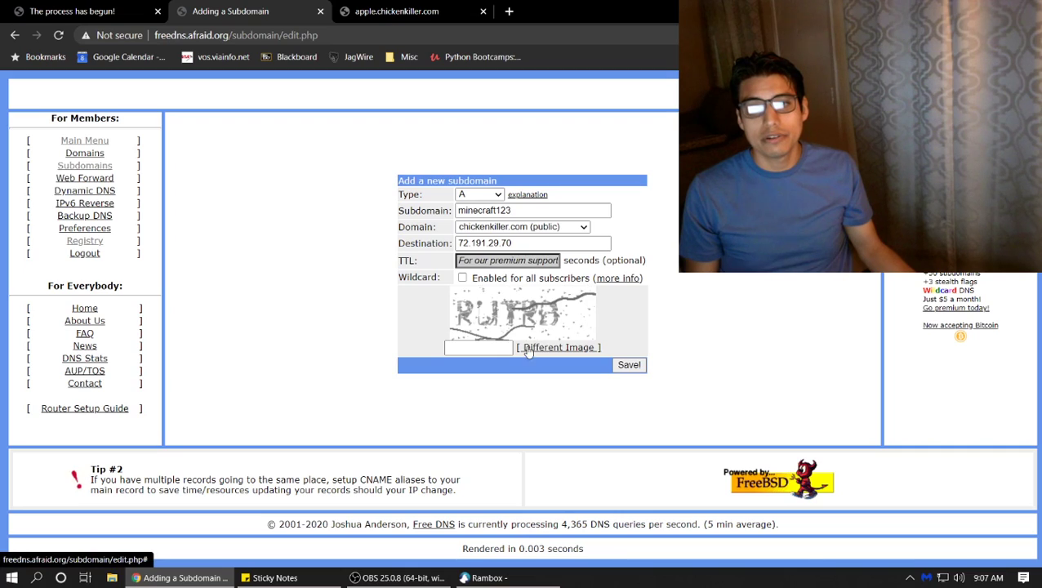
click(529, 349)
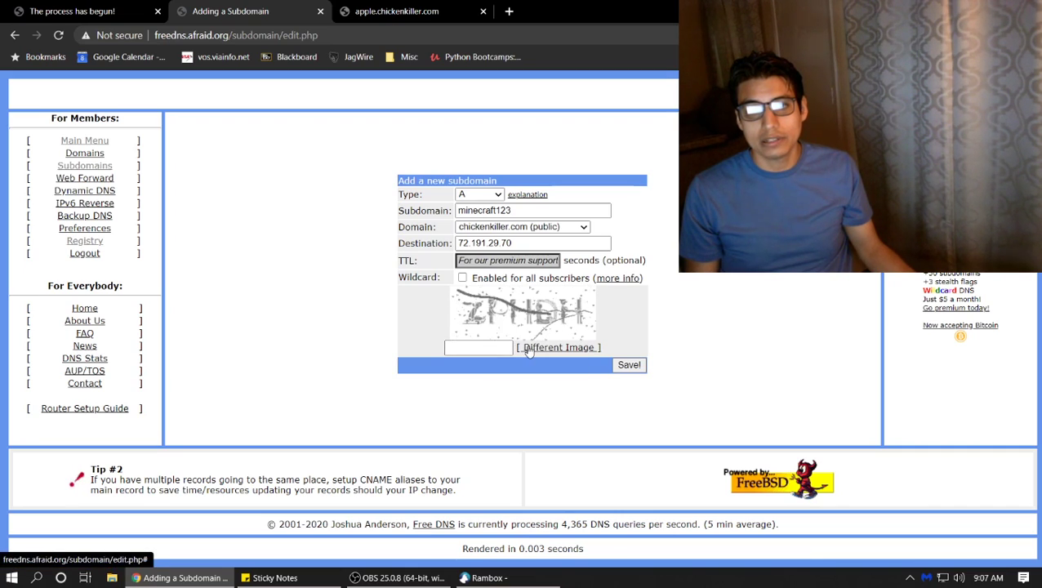
click(529, 349)
click(529, 349)
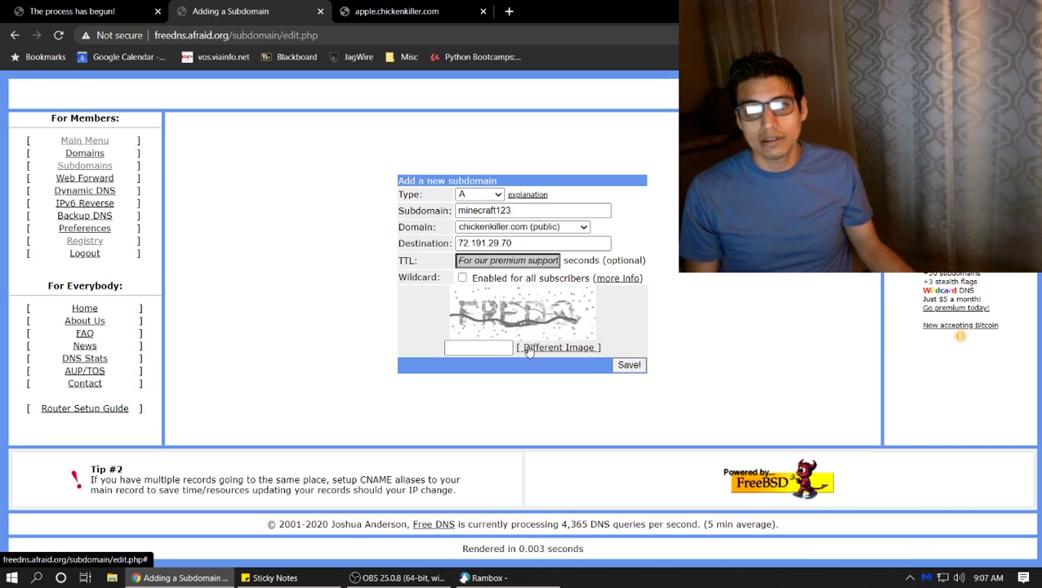
click(459, 344)
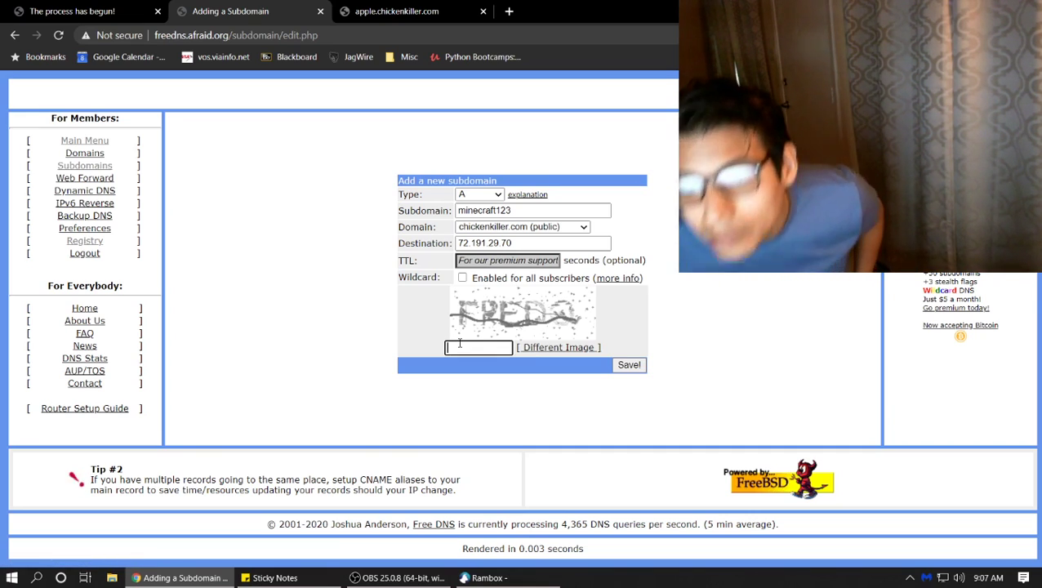
text(FREDO)
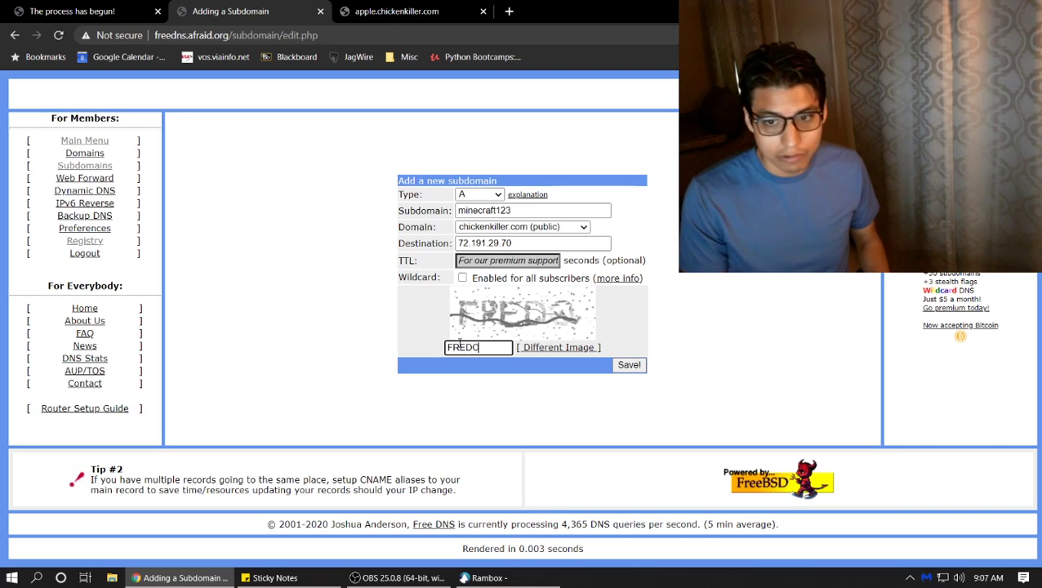
click(633, 366)
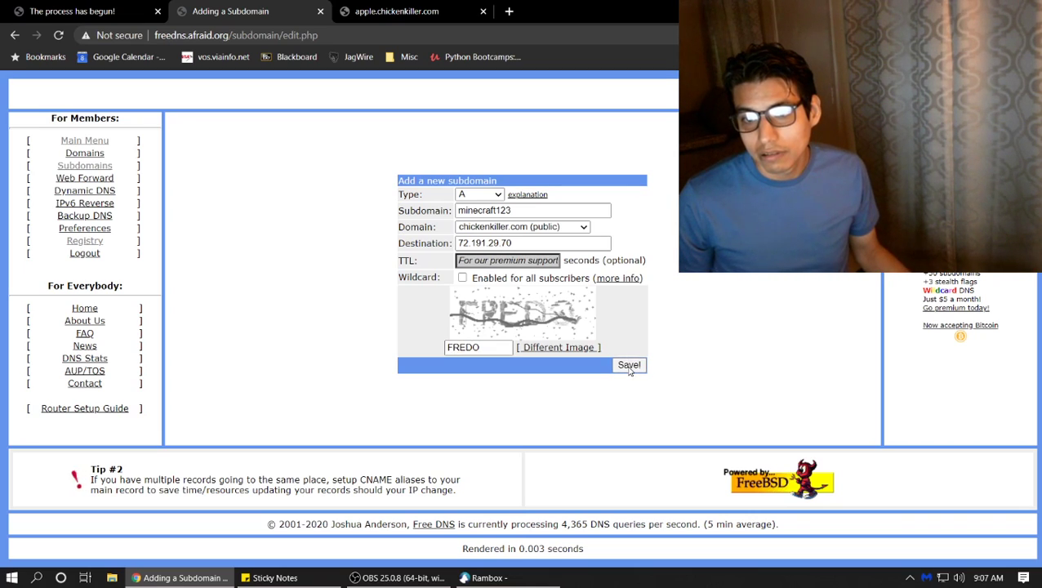
Go back after the error, replace the security code with a fresh one and resubmit
click(15, 35)
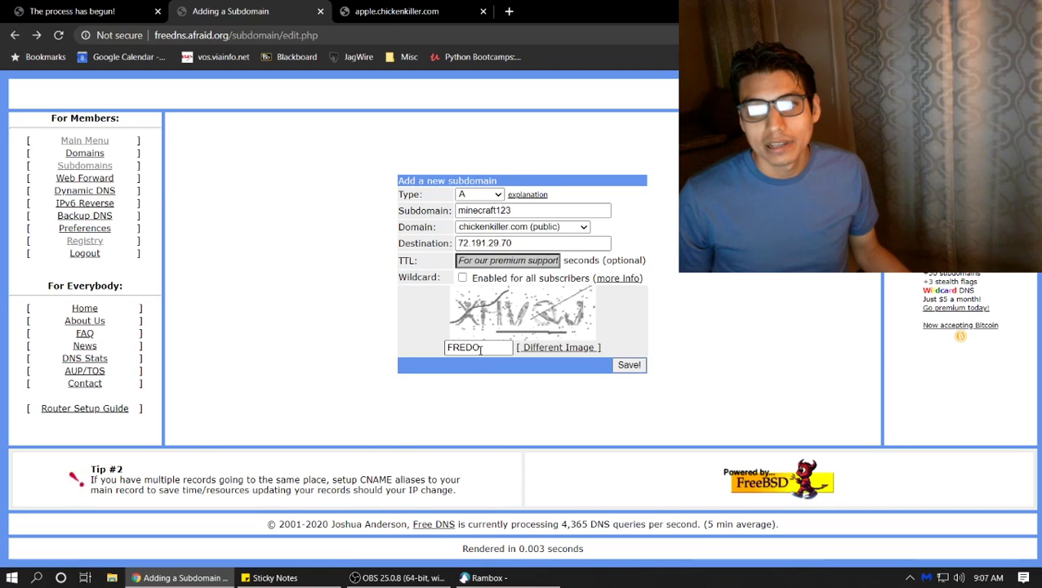
click(533, 349)
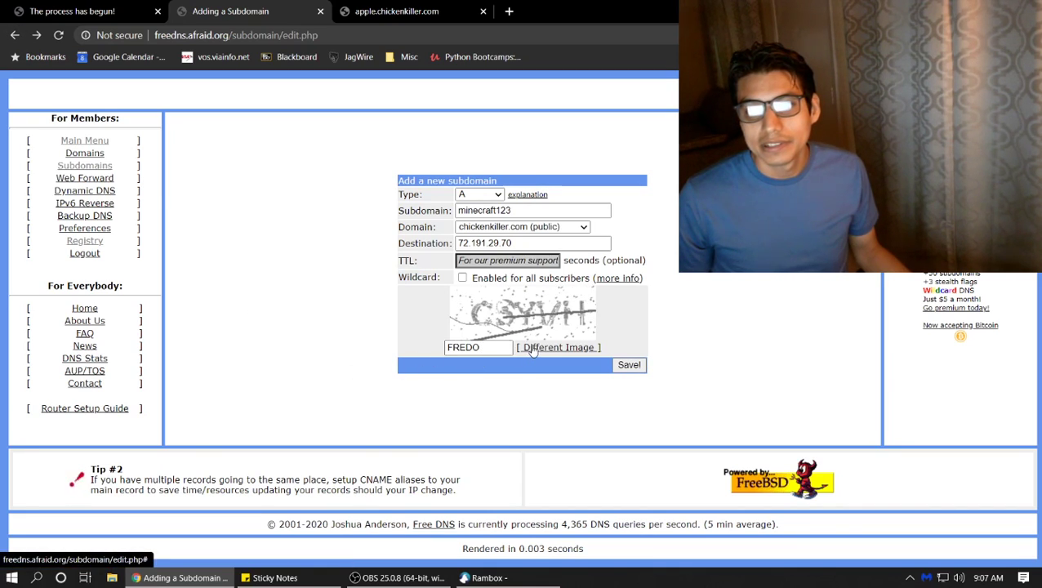
click(533, 350)
double_click(495, 347)
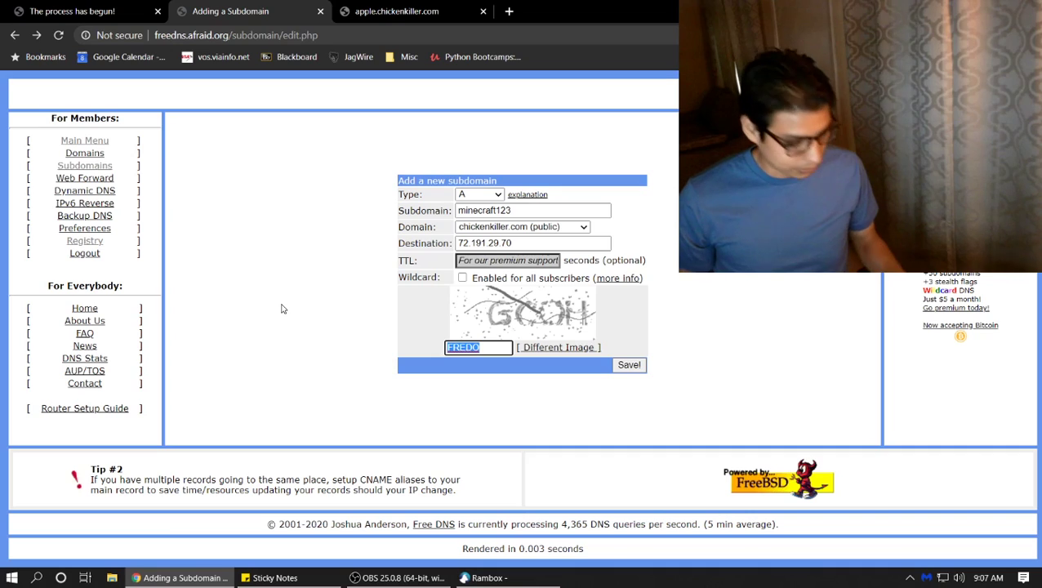
text(GOOH)
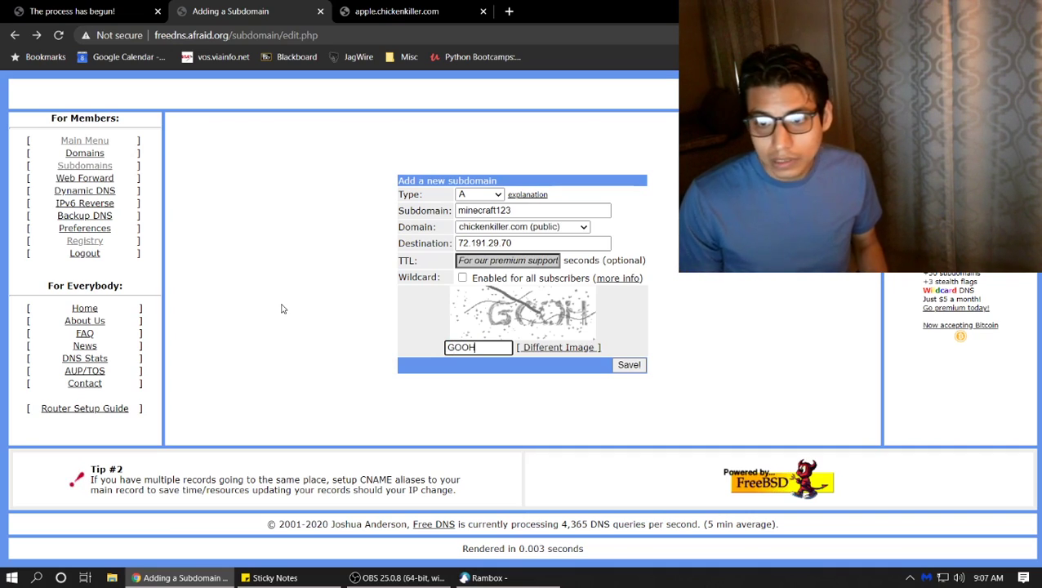
click(622, 369)
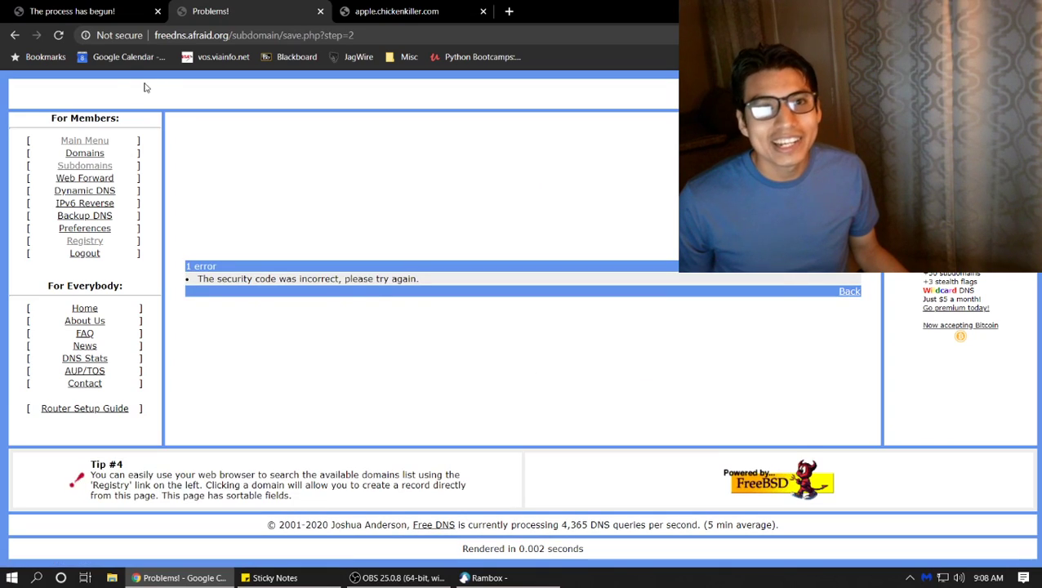
Retry once more with a new security code, revealing minecraft123 is already taken
click(14, 35)
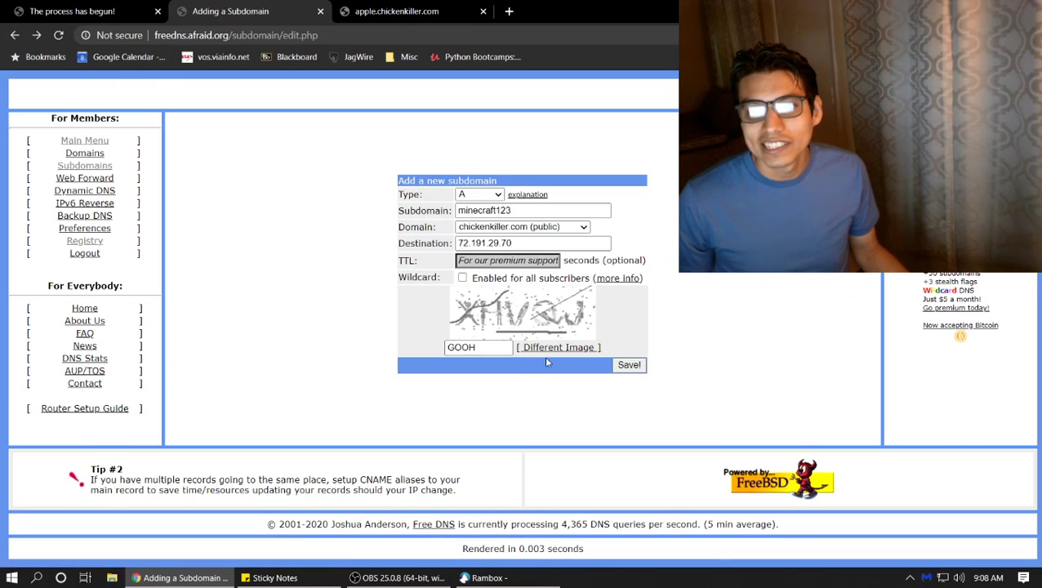
click(562, 347)
click(498, 344)
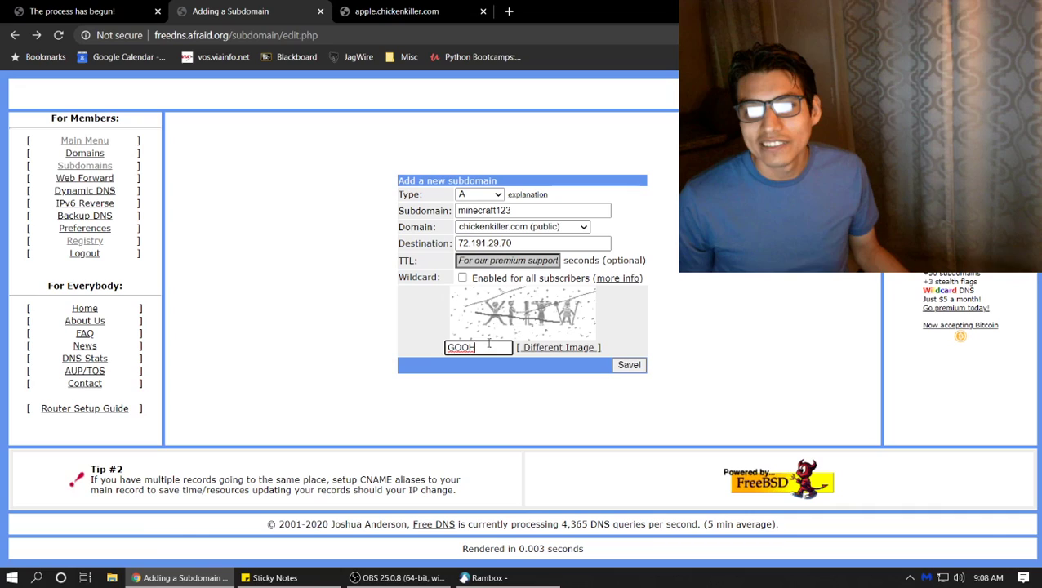
key(ctrl+a)
text(XH)
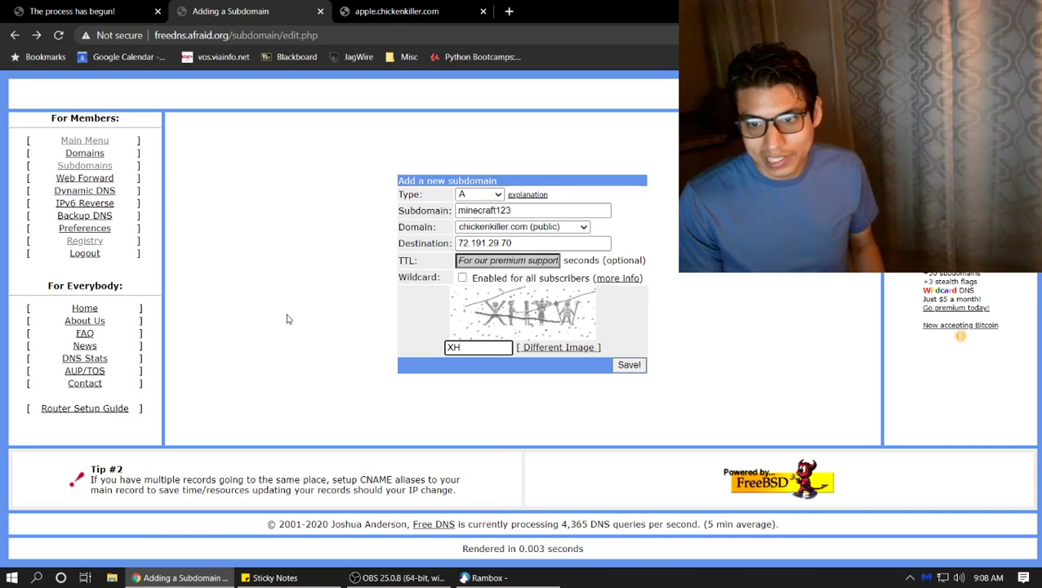
text(TW)
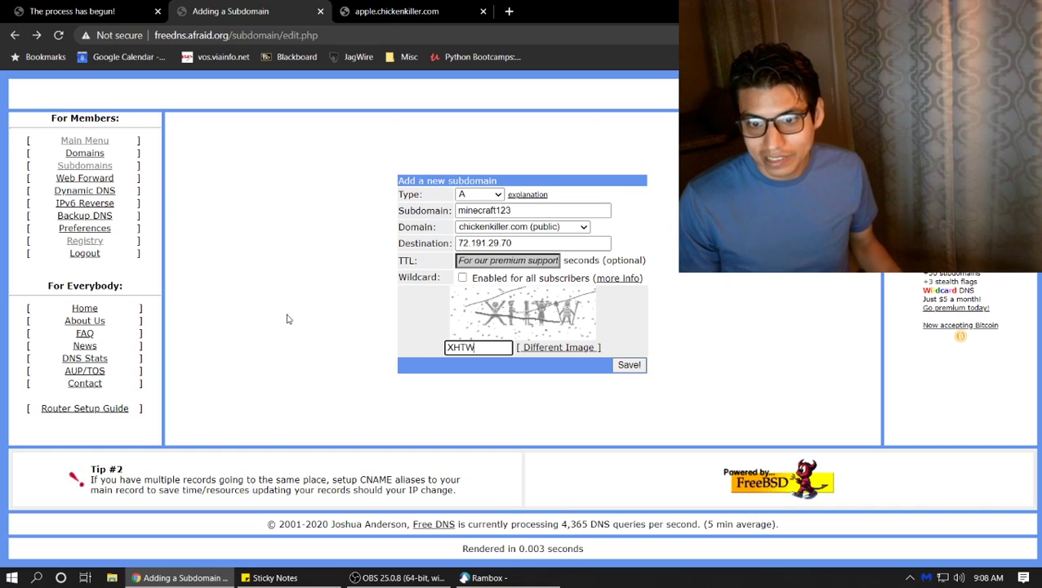
key(Return)
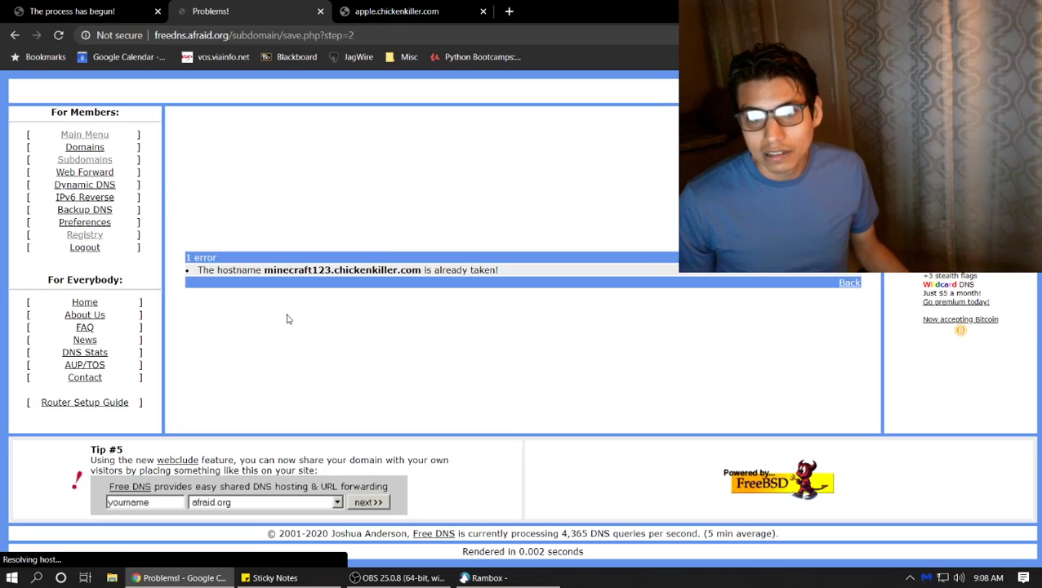
Go back, rename the subdomain to minecraft123hg, and resubmit with a new security code
click(14, 38)
click(529, 210)
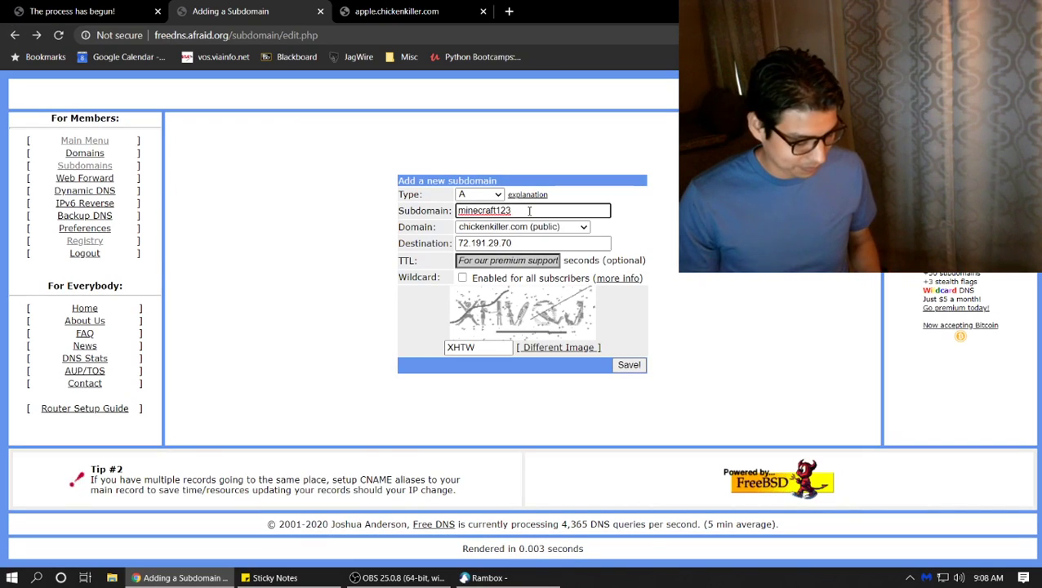
text(hq)
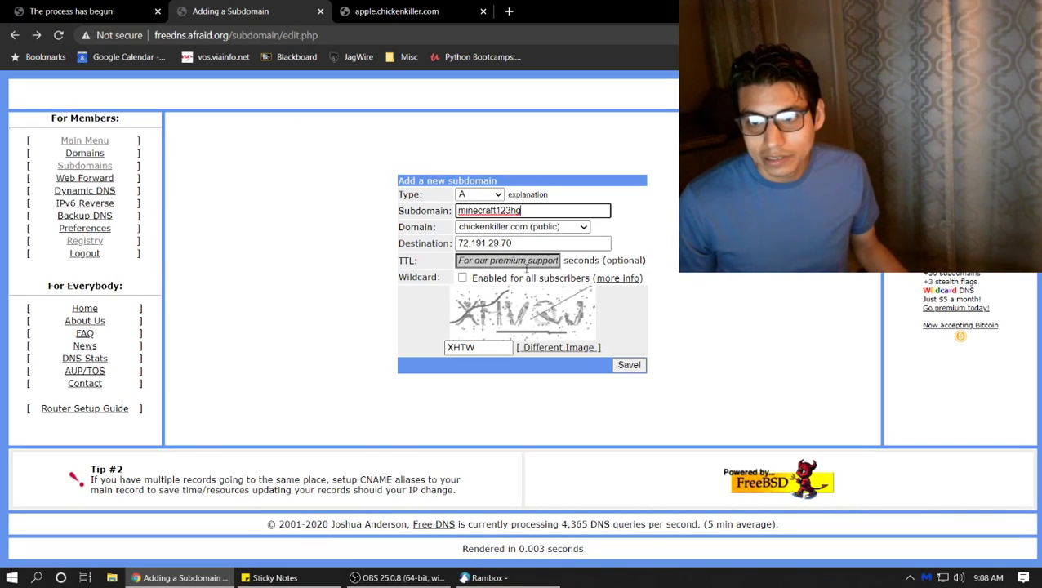
double_click(506, 347)
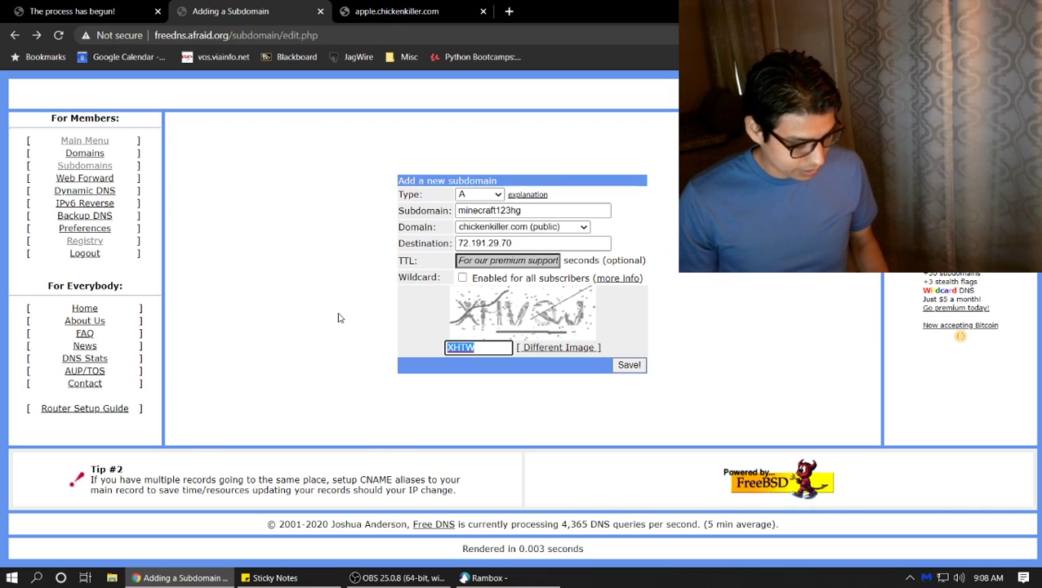
text(x)
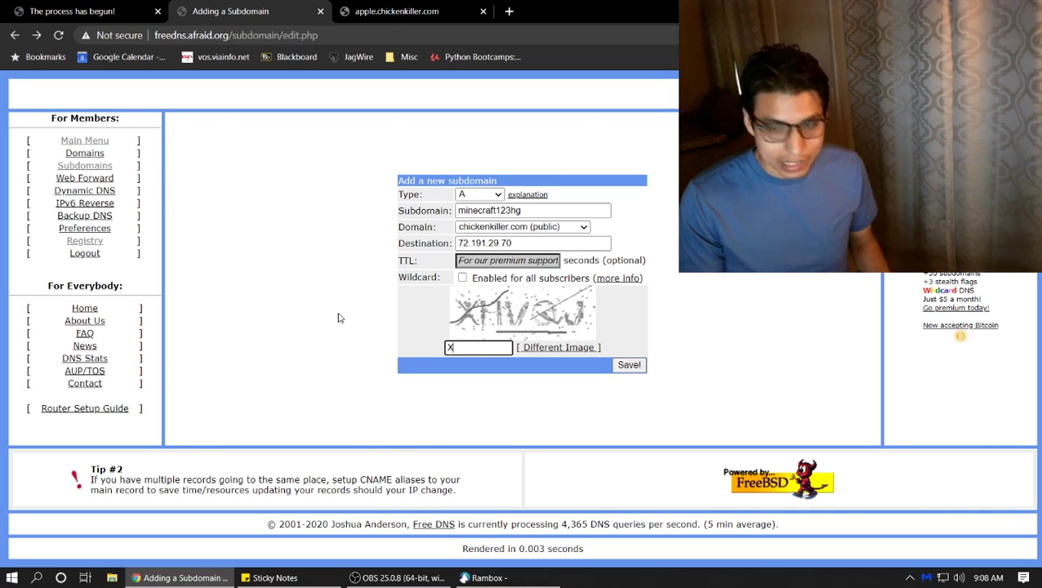
text(H)
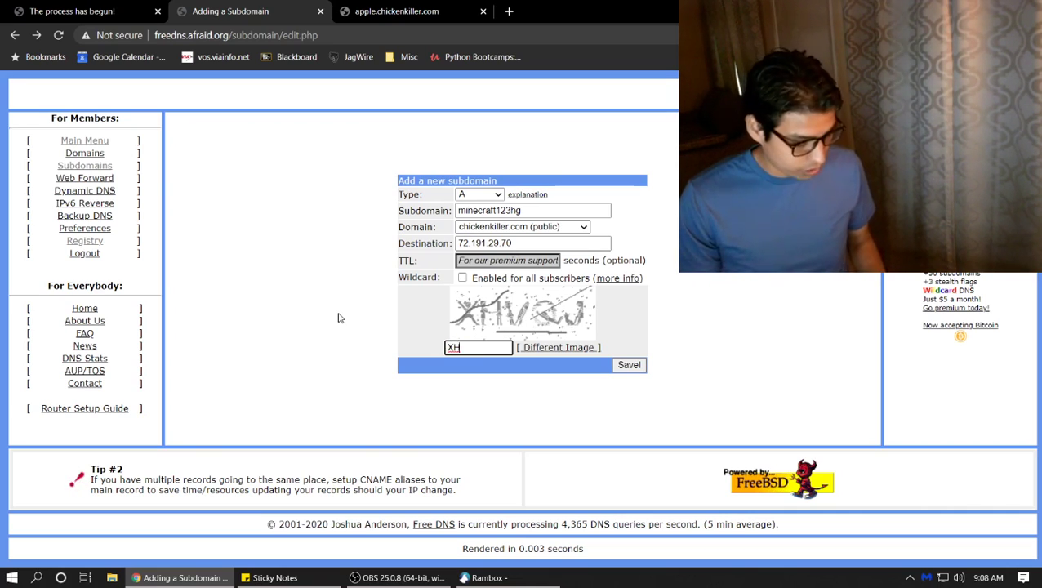
text(VQJ)
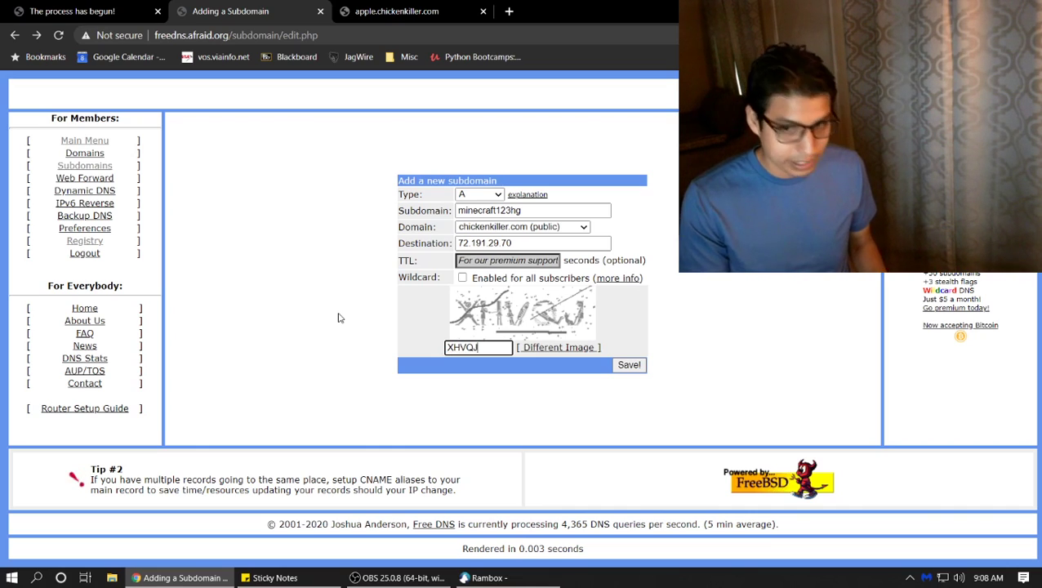
key(Return)
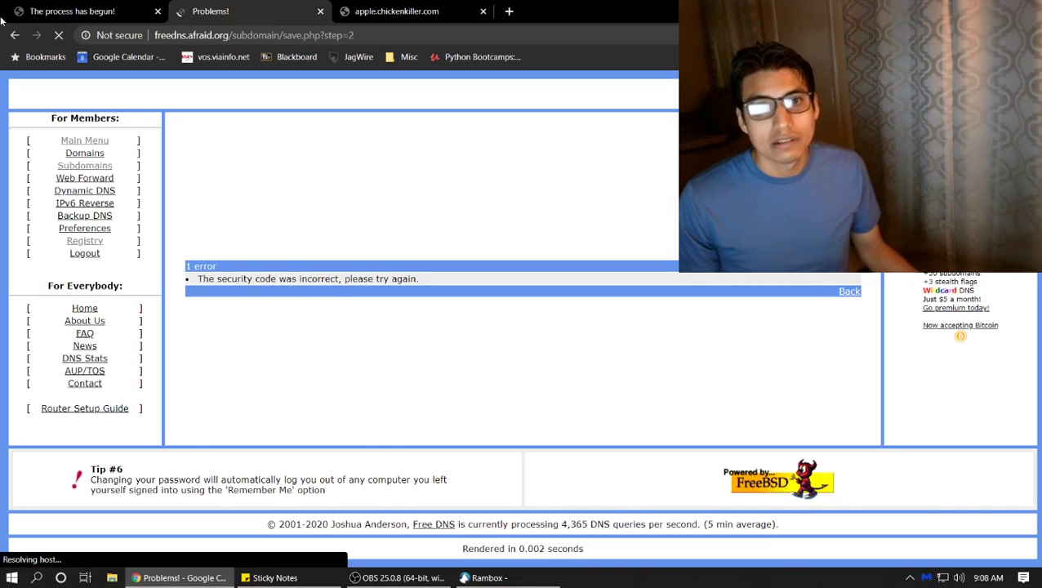
After the rejected code, load a fresh security code image and submit again
click(15, 35)
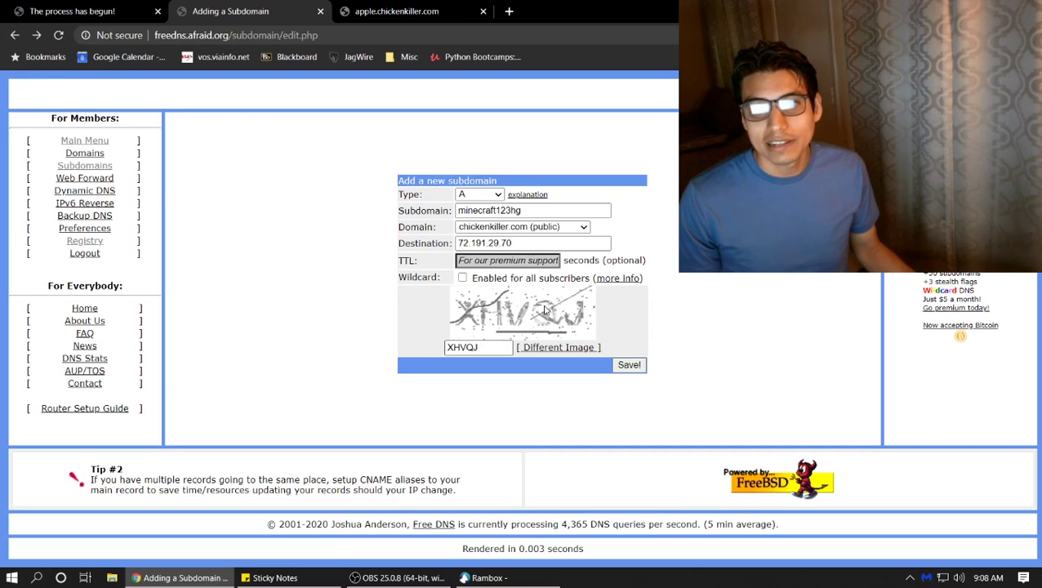
click(551, 349)
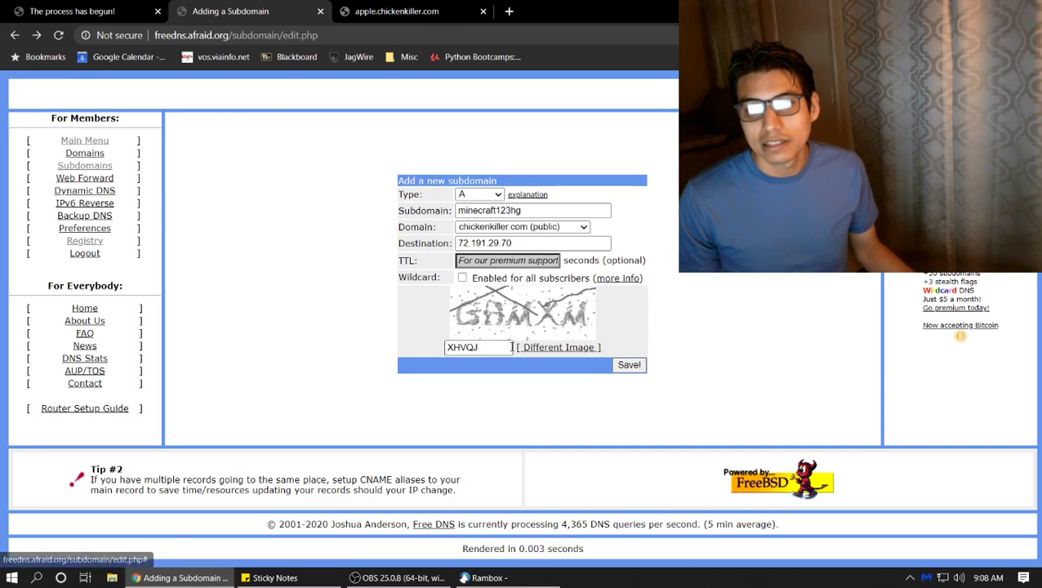
click(520, 350)
drag(516, 347, 291, 310)
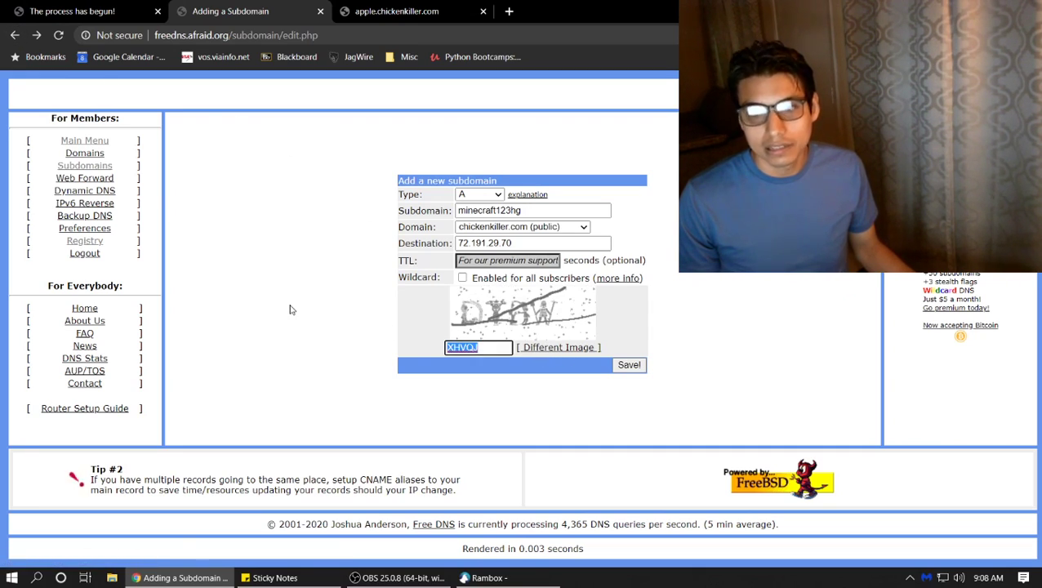
text(dtdw)
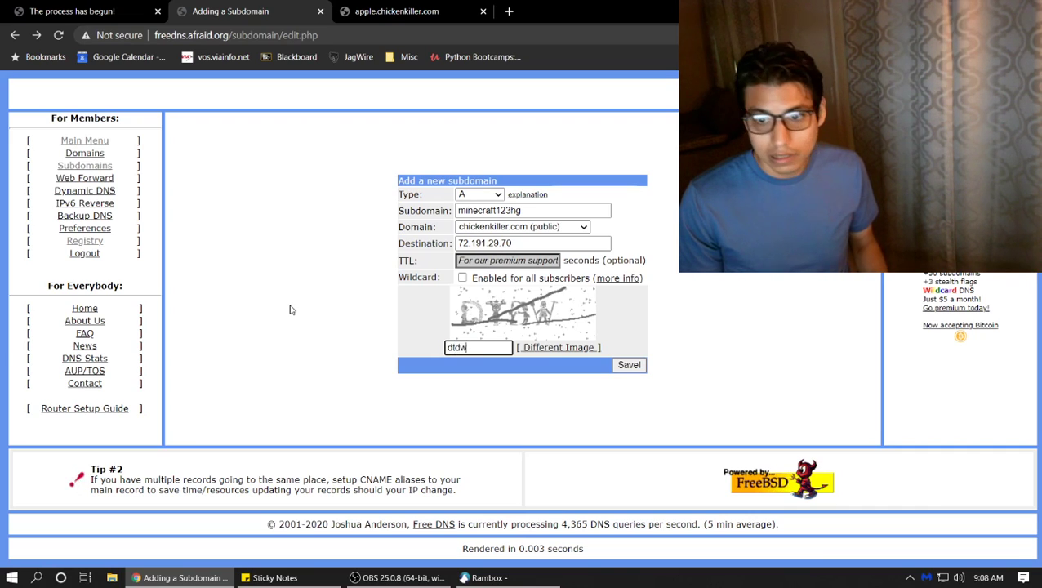
key(Return)
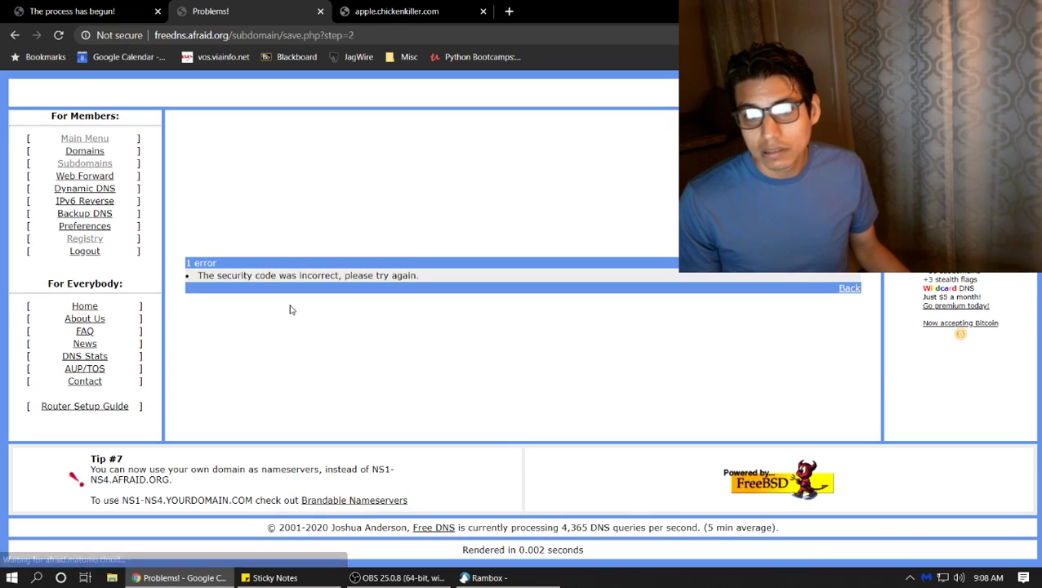
Re-enter the security code correctly and save the minecraft123hg A record
click(14, 35)
click(486, 348)
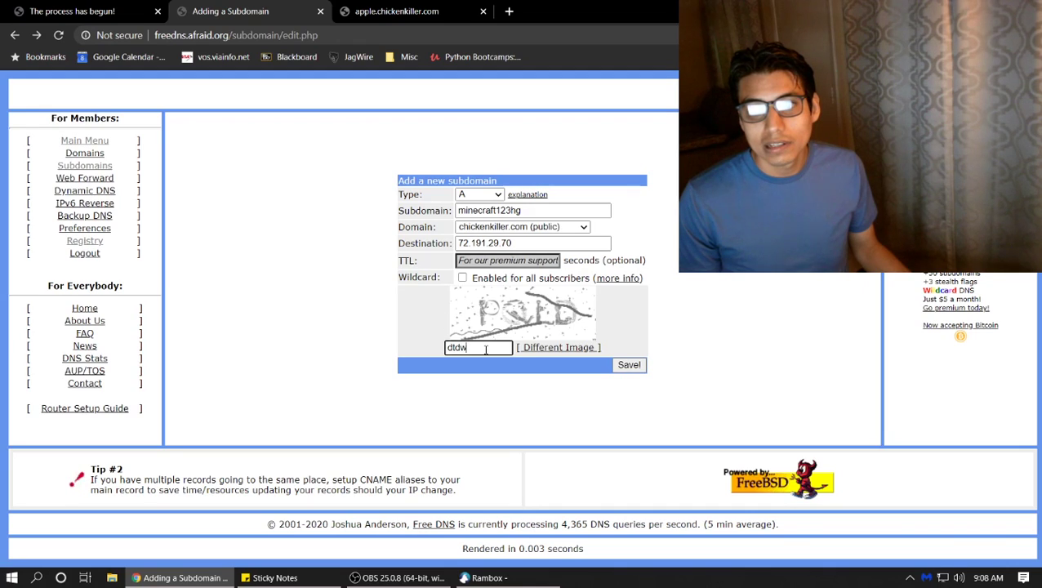
text(oc)
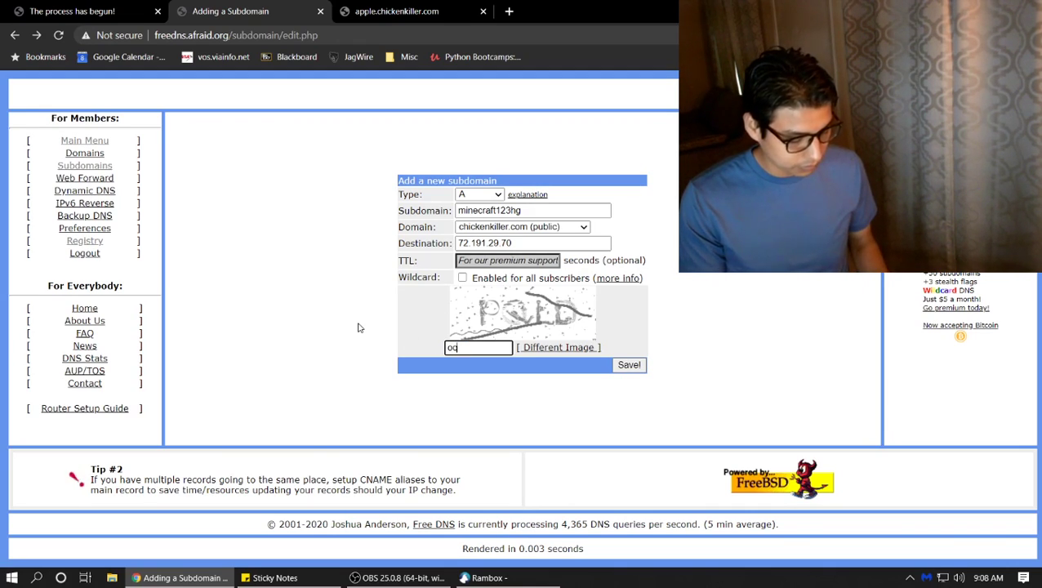
text(ld)
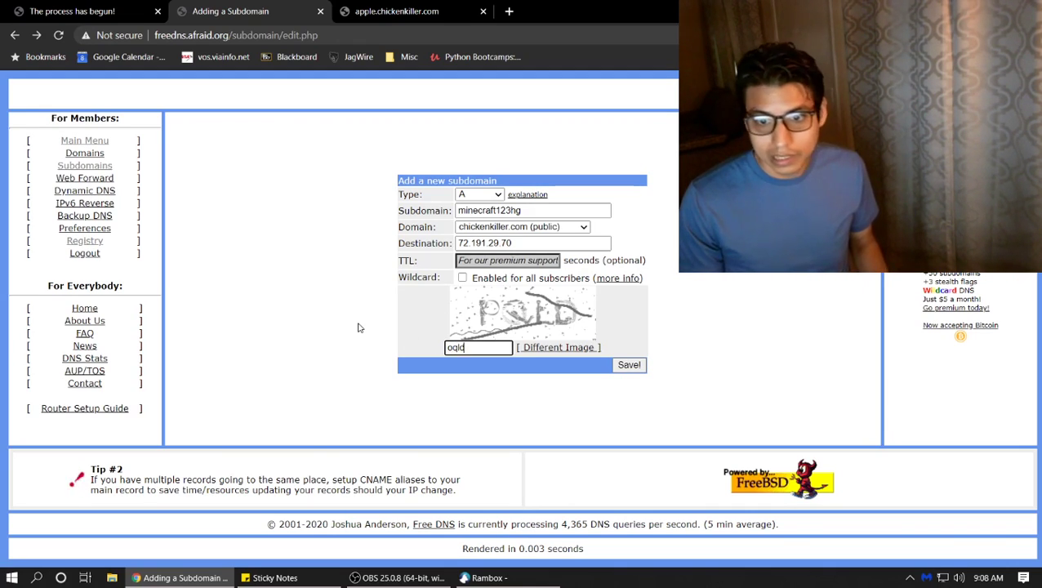
key(BackSpace)
key(BackSpace)
text(PQL)
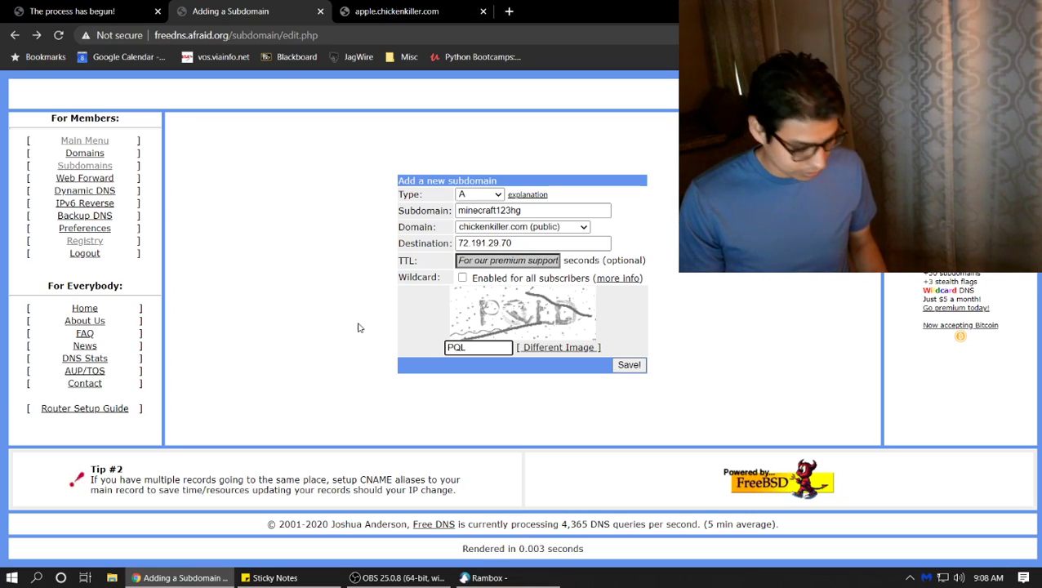
text(D)
key(Return)
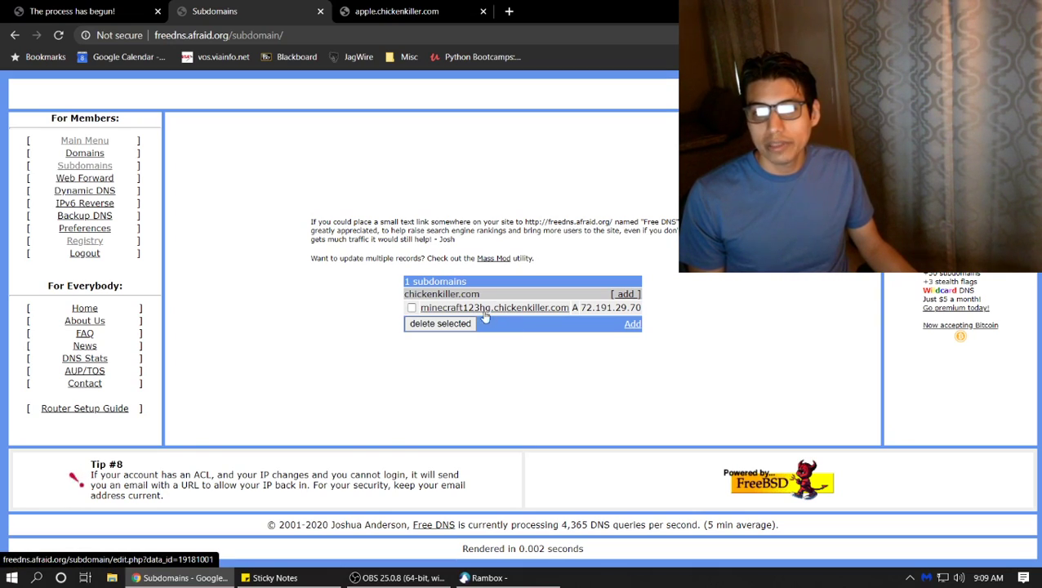
drag(575, 307, 645, 314)
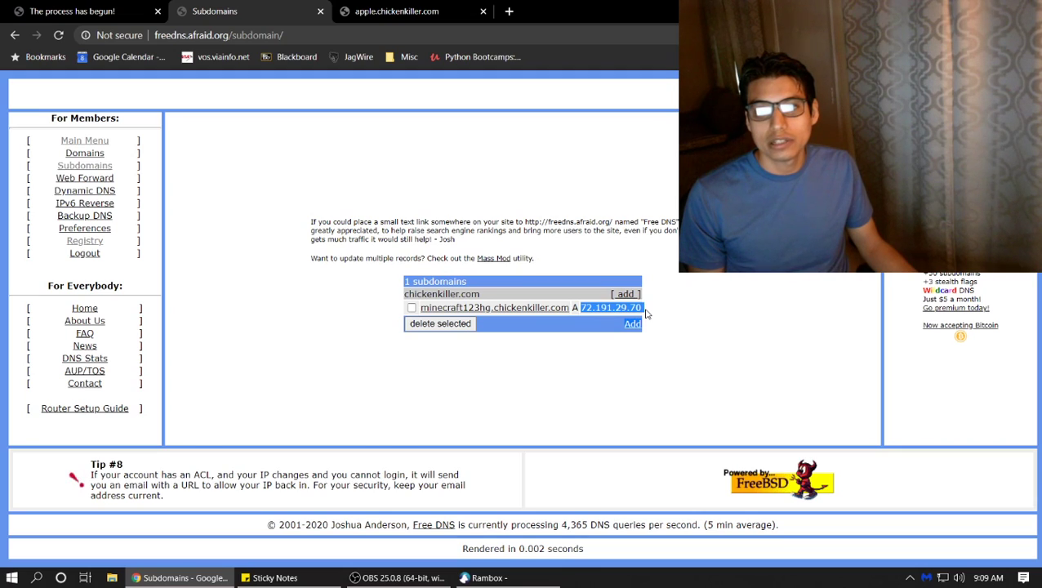
click(618, 338)
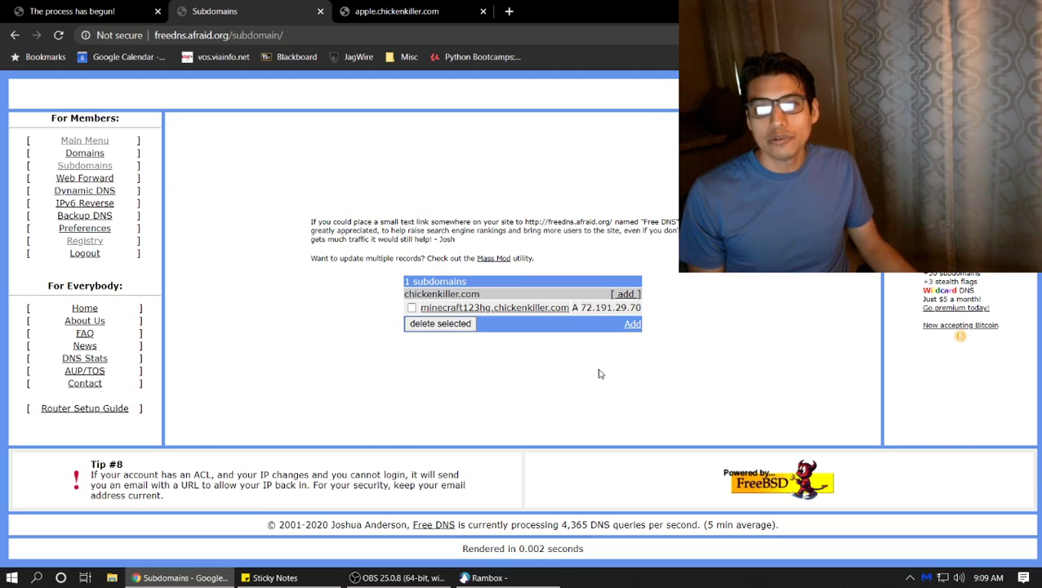
click(632, 325)
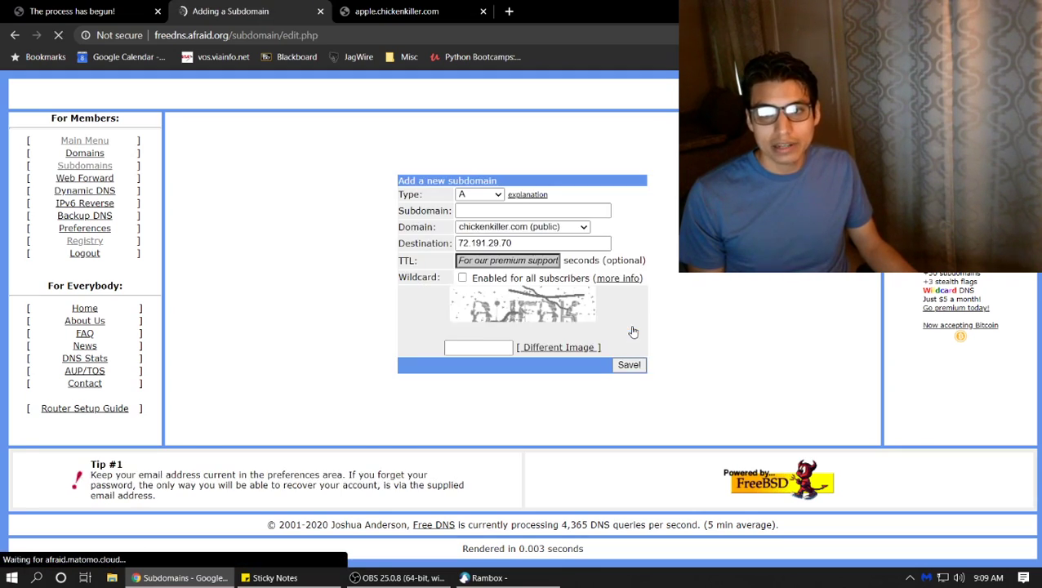
Enter minecraft123hg as the subdomain, first trying an MX record with destination gmmails
click(520, 214)
text(minec)
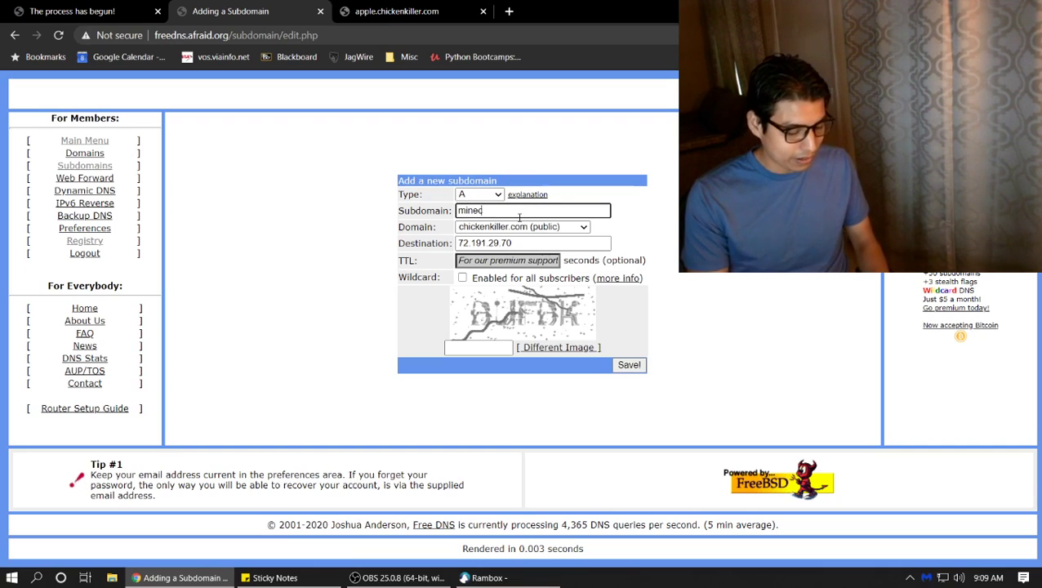
text(raft123hg)
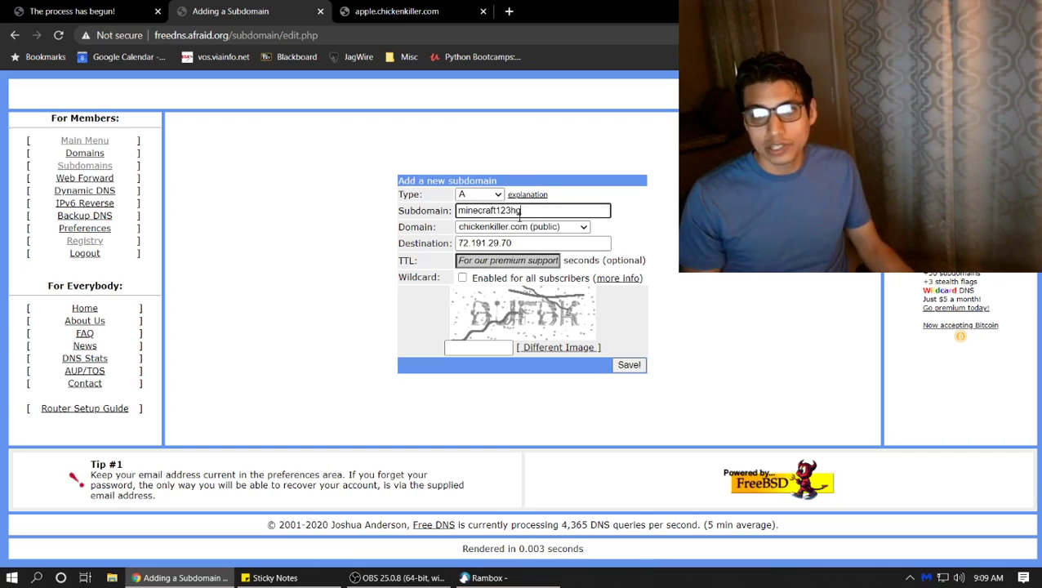
click(478, 195)
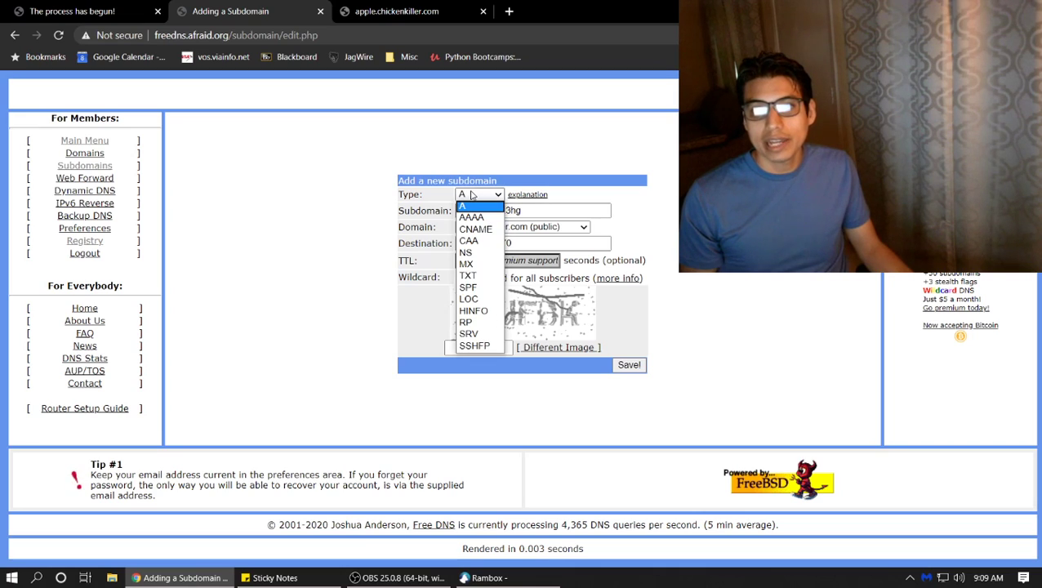
click(482, 263)
drag(507, 244, 388, 244)
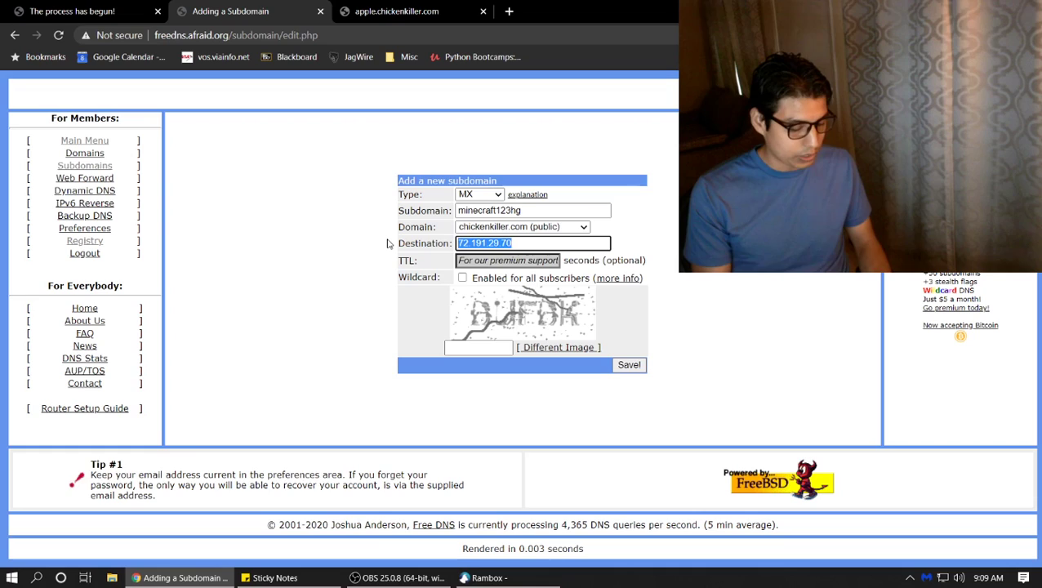
text(gm)
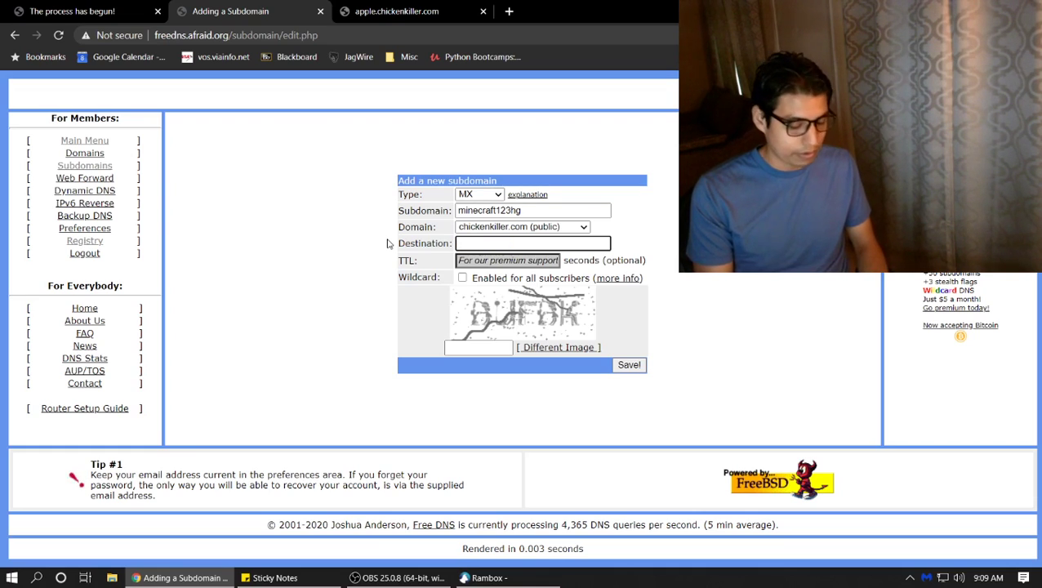
text(mailserver.gmail.com)
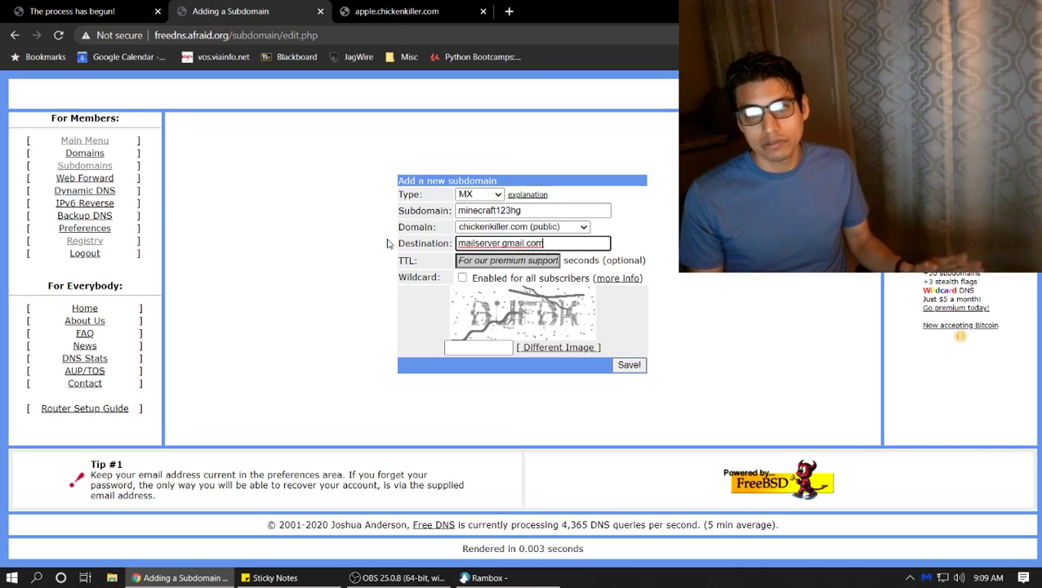
Switch the record type to TXT with destination "AKLSDJHFALKDSFH123"
click(480, 198)
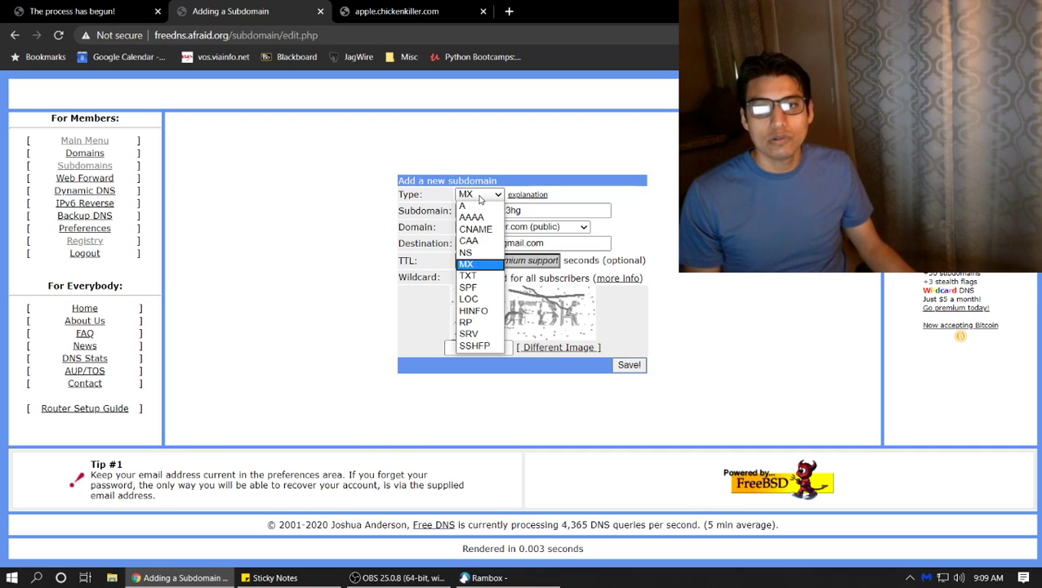
click(490, 282)
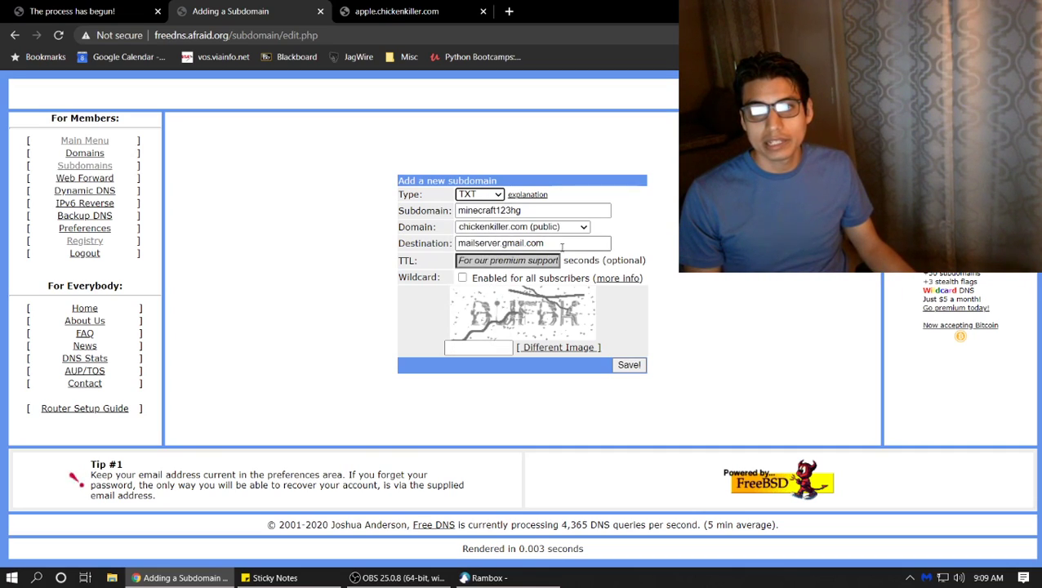
drag(581, 243, 243, 243)
text(")
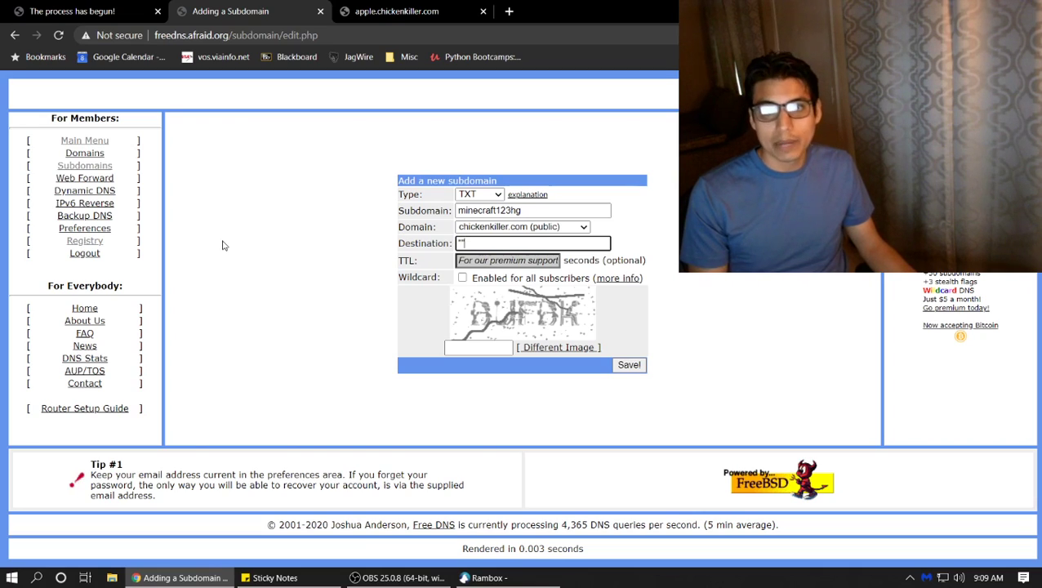
text(AKLSDJHFALKDSFH")
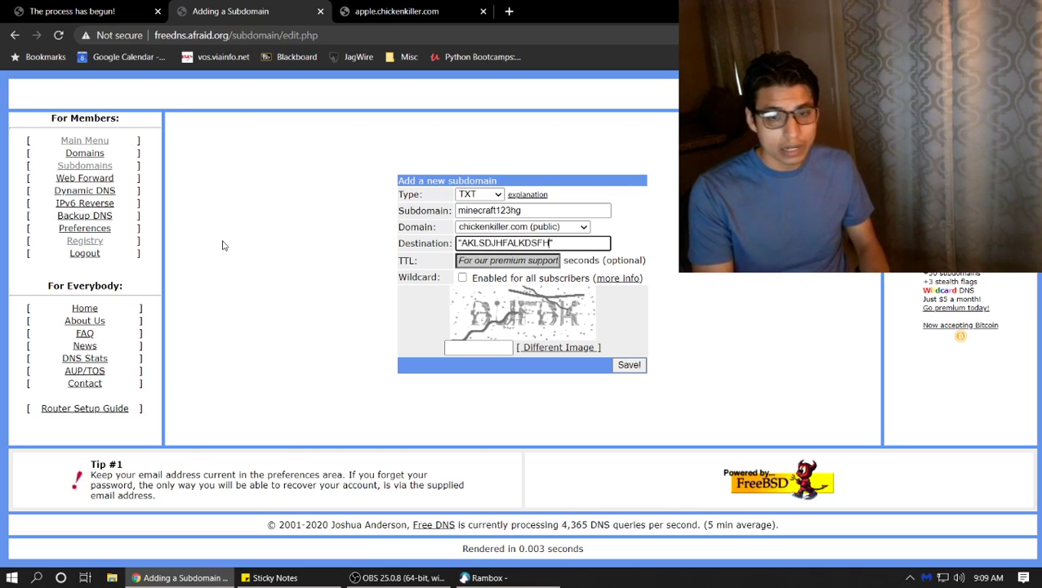
key(Left)
text(123)
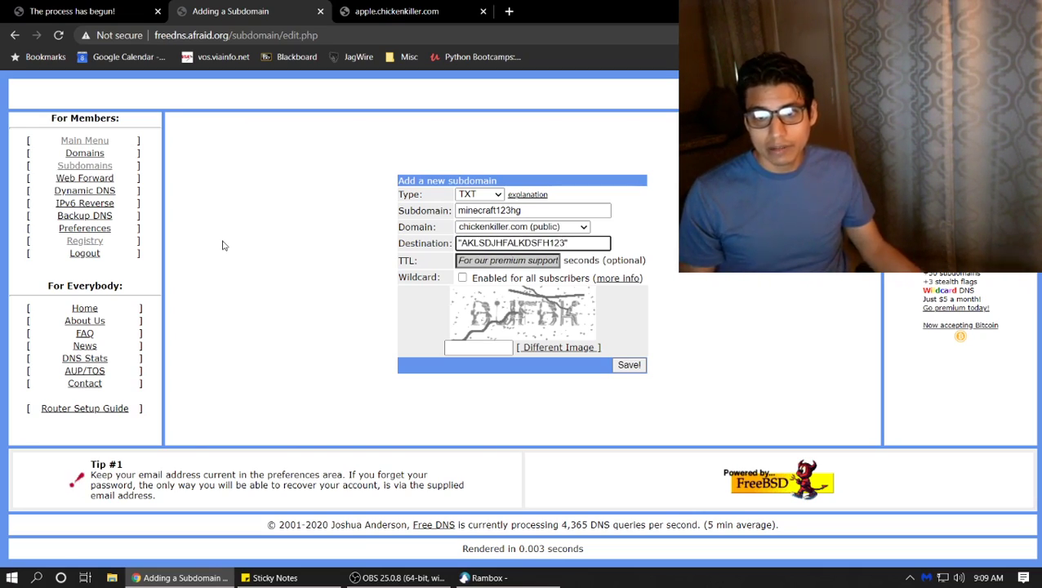
Fill in a fresh security code and save the TXT record
click(570, 347)
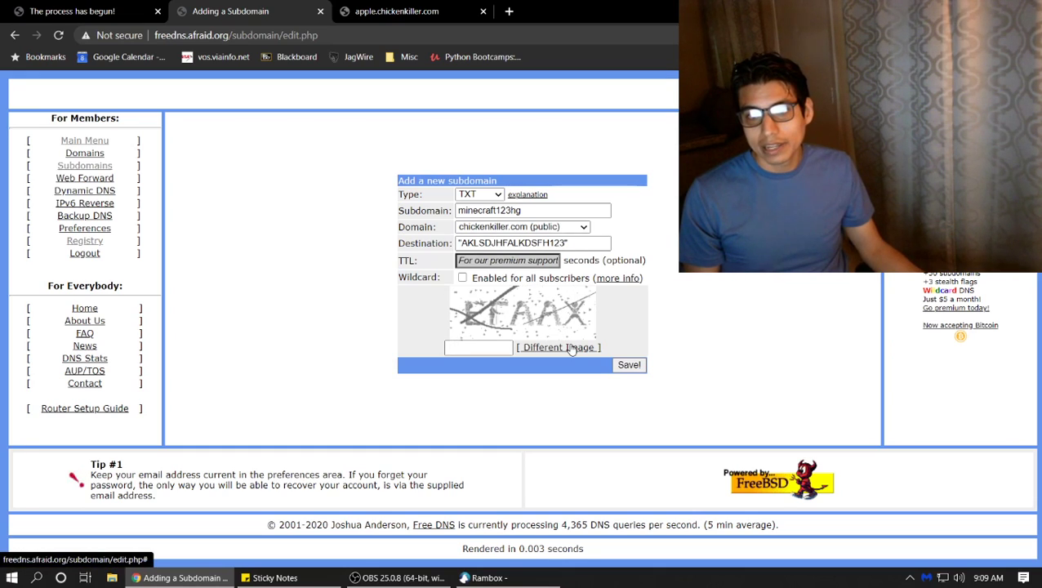
click(492, 347)
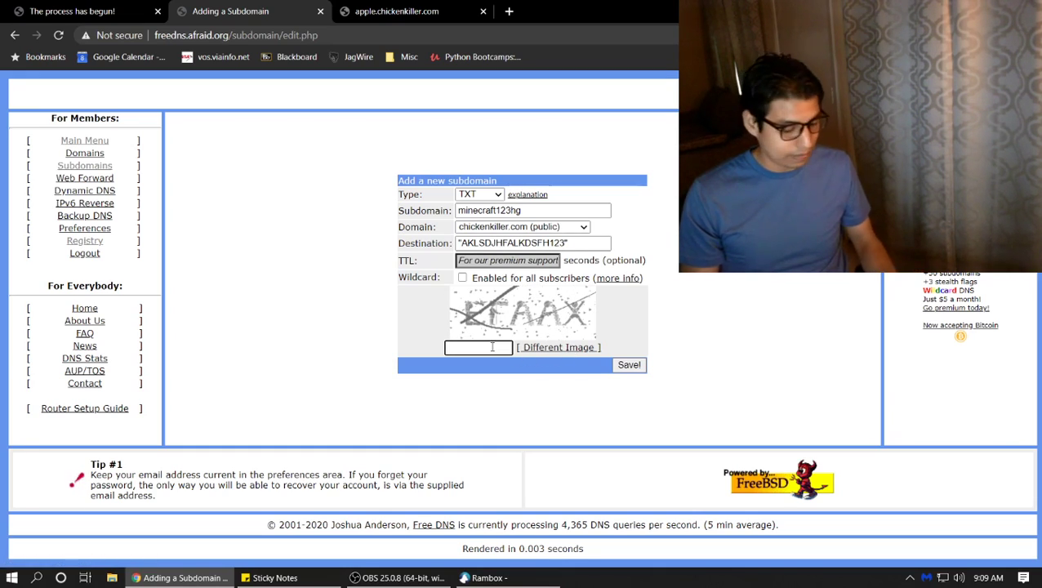
text(E)
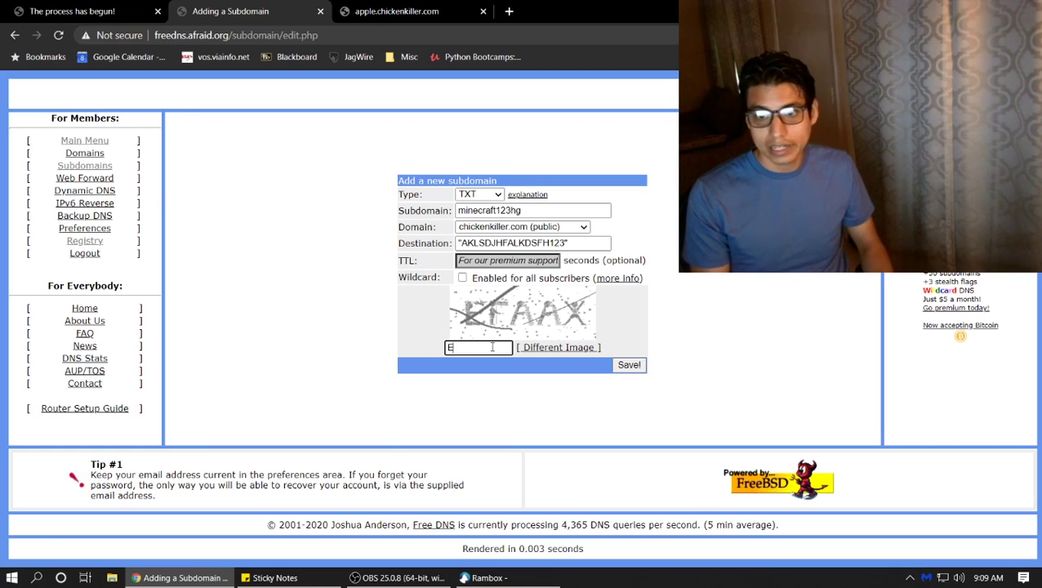
text(FAAX)
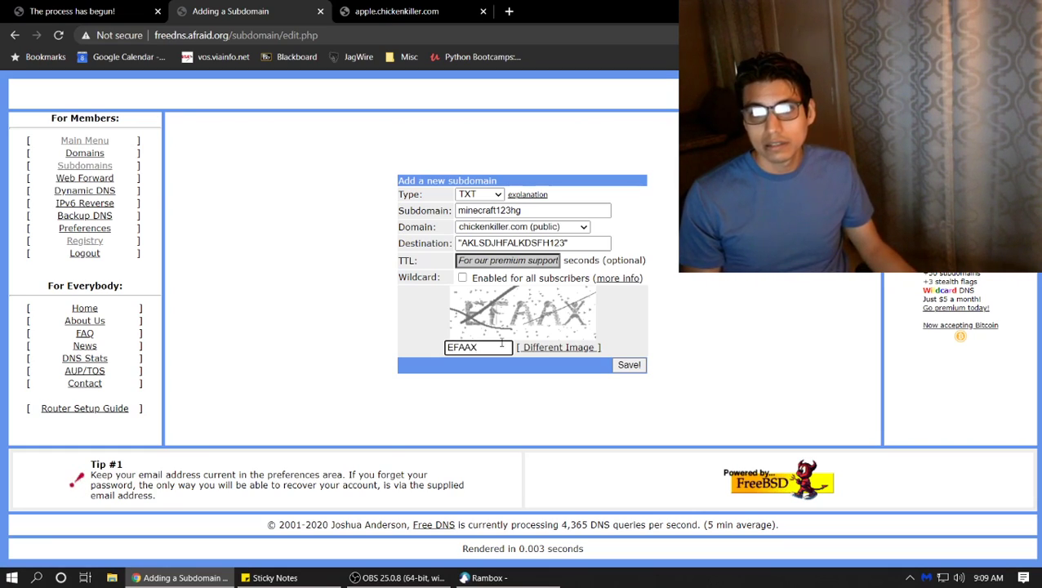
click(628, 365)
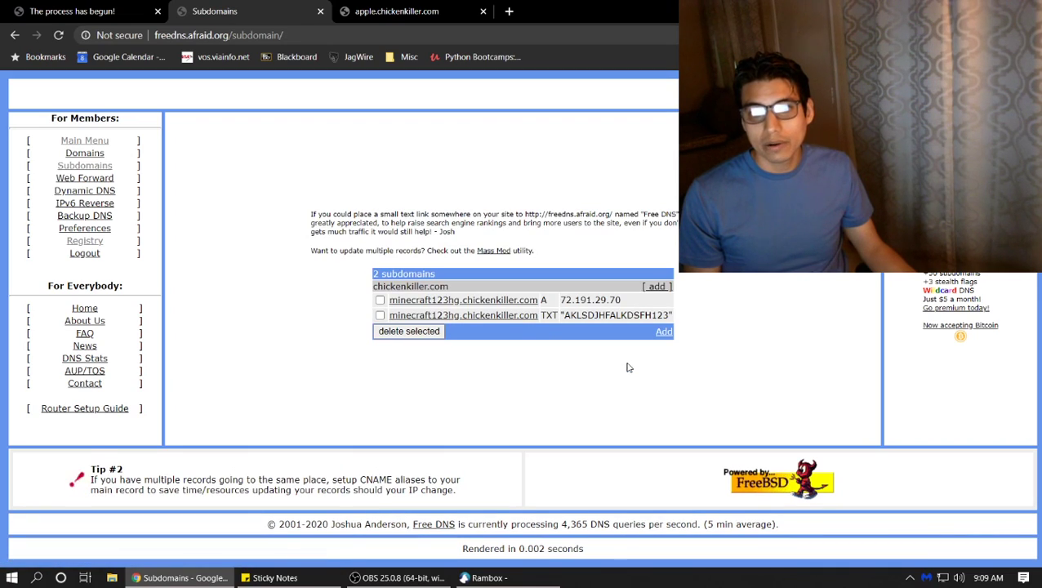
Review the A and TXT records and the sticky notes, then select the minecraft123hg.chickenkiller.com hostname
triple_click(541, 301)
key(ctrl+c)
drag(601, 300, 634, 328)
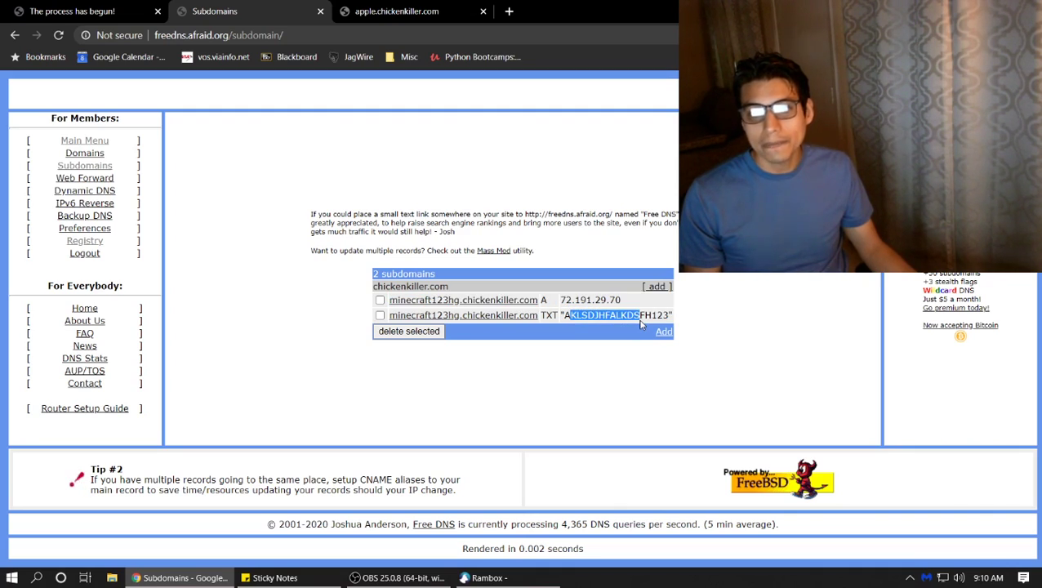
click(669, 317)
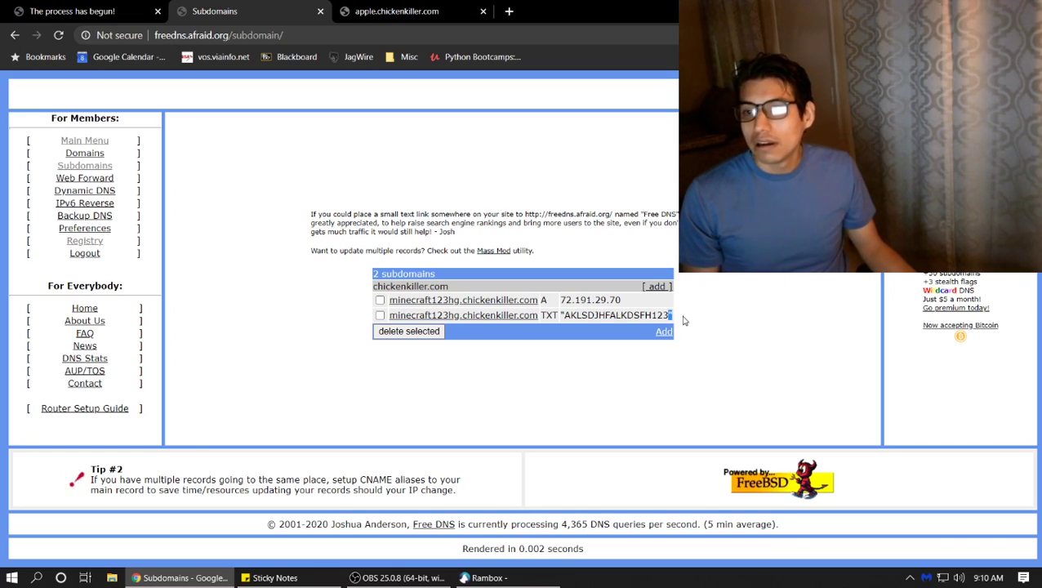
click(269, 577)
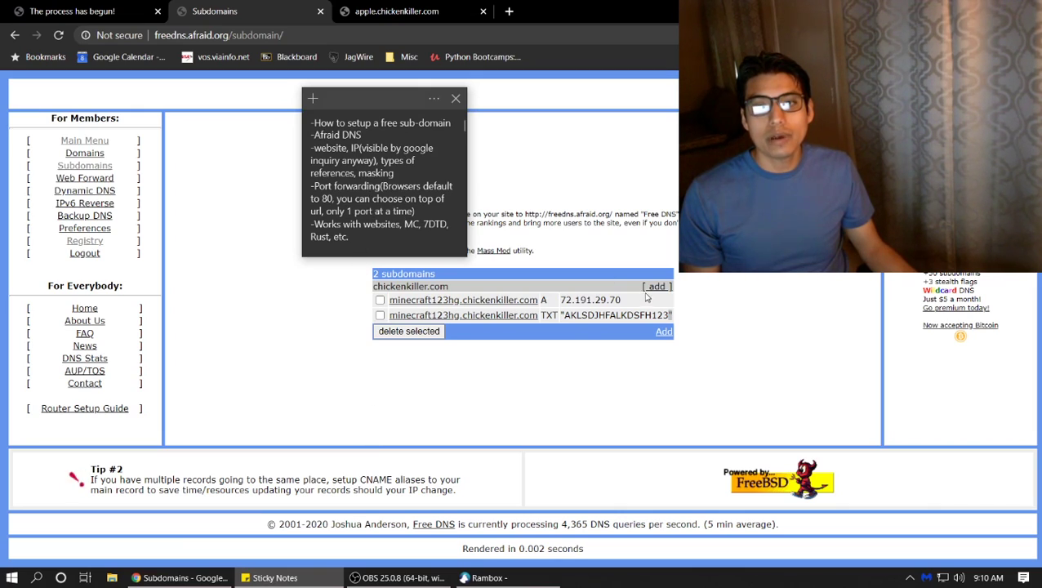
click(579, 286)
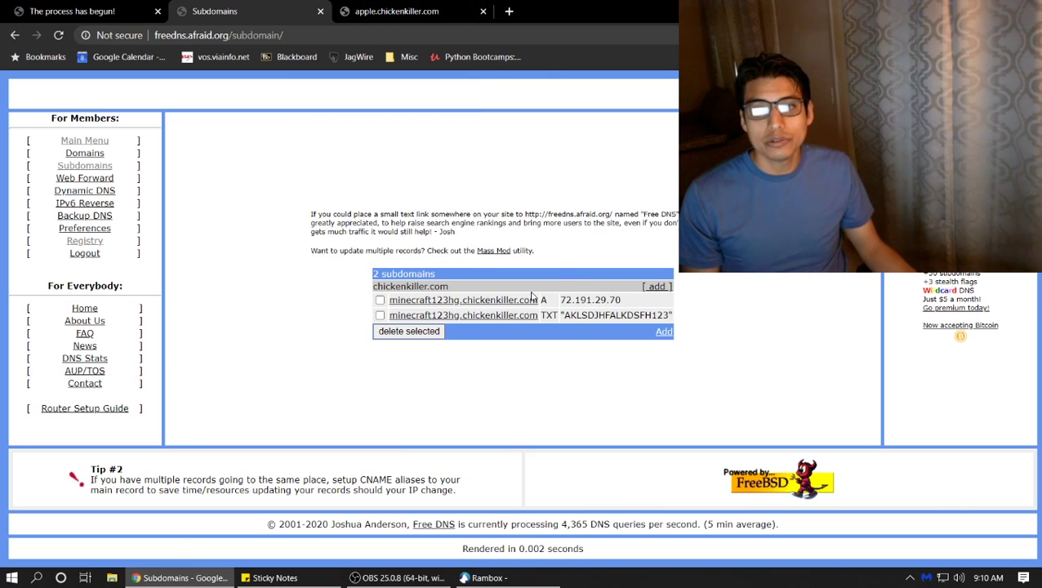
drag(517, 296, 397, 302)
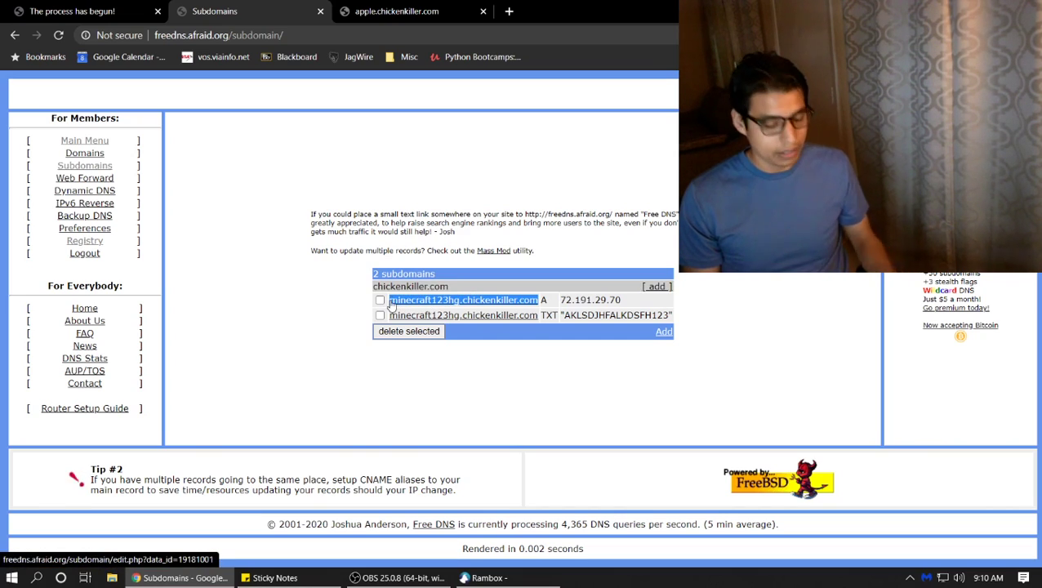
Load minecraft123hg.chickenkiller.com in the apple.chickenkiller.com tab
click(399, 14)
click(408, 33)
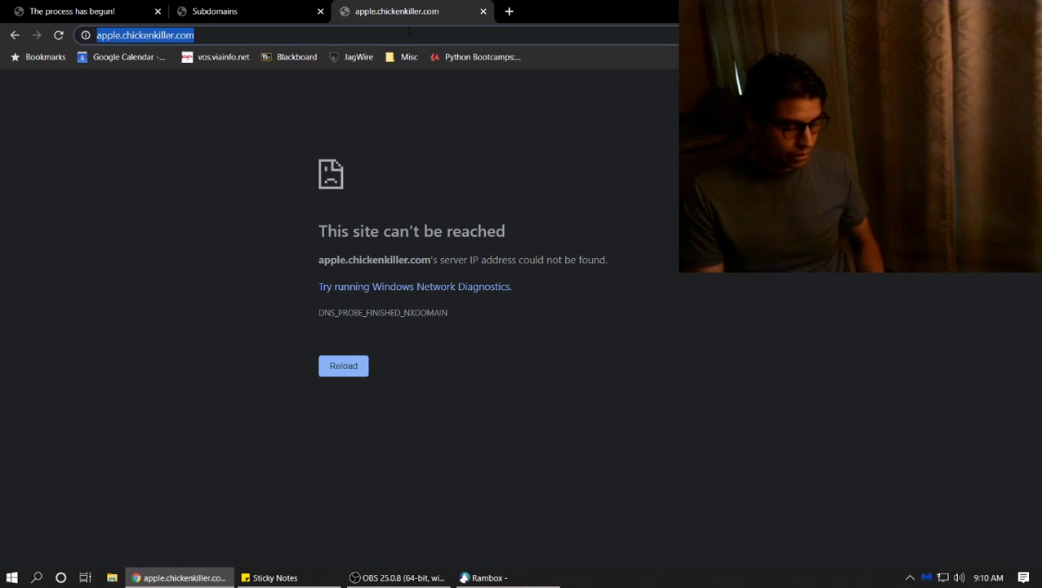
key(BackSpace)
key(ctrl+v)
key(Return)
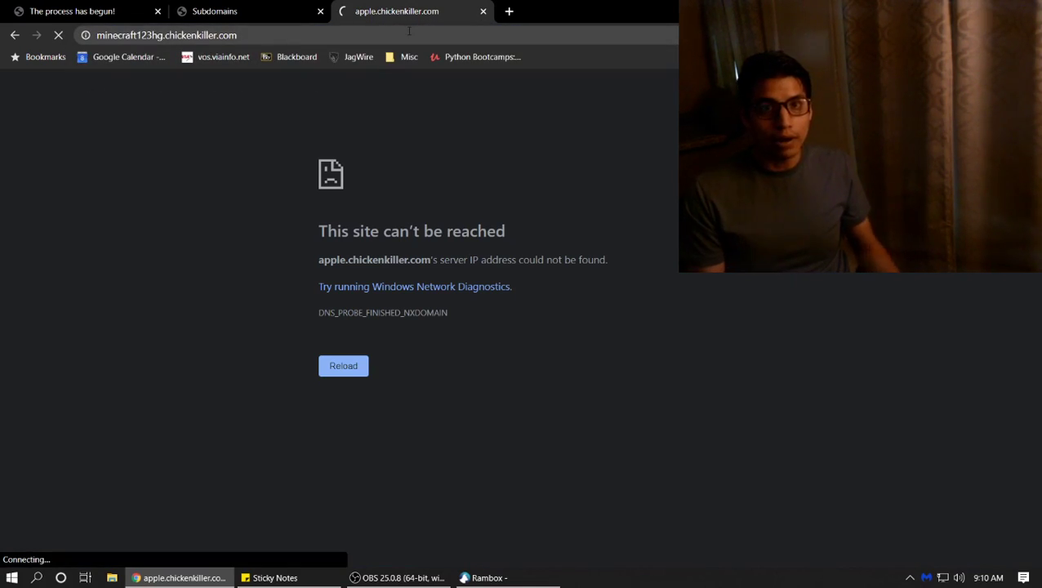
Go to google.com and search for 'WHAT IS THE ip'
click(409, 33)
key(ctrl+c)
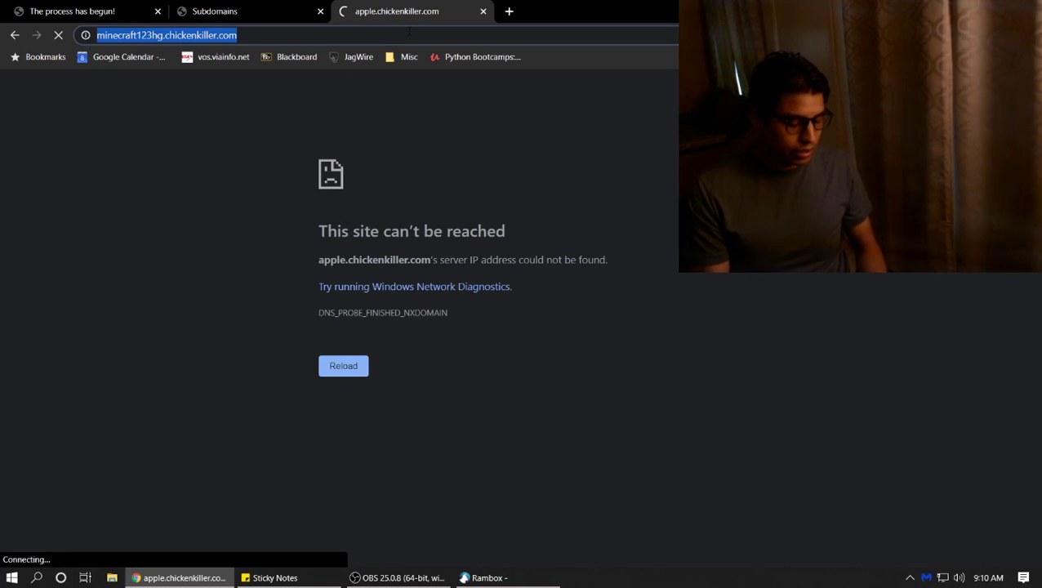
text(GOOGLE.COM)
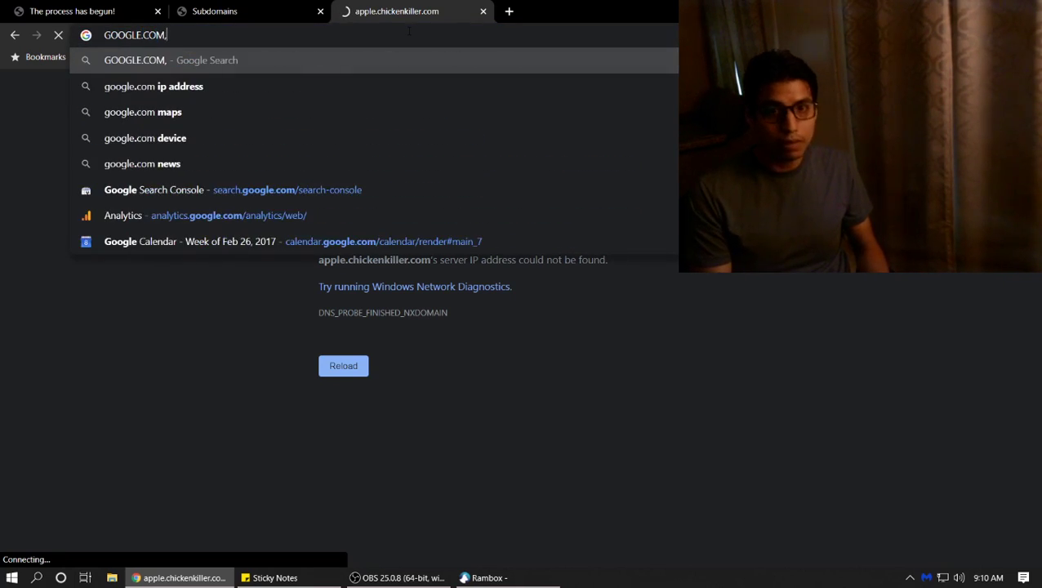
key(Return)
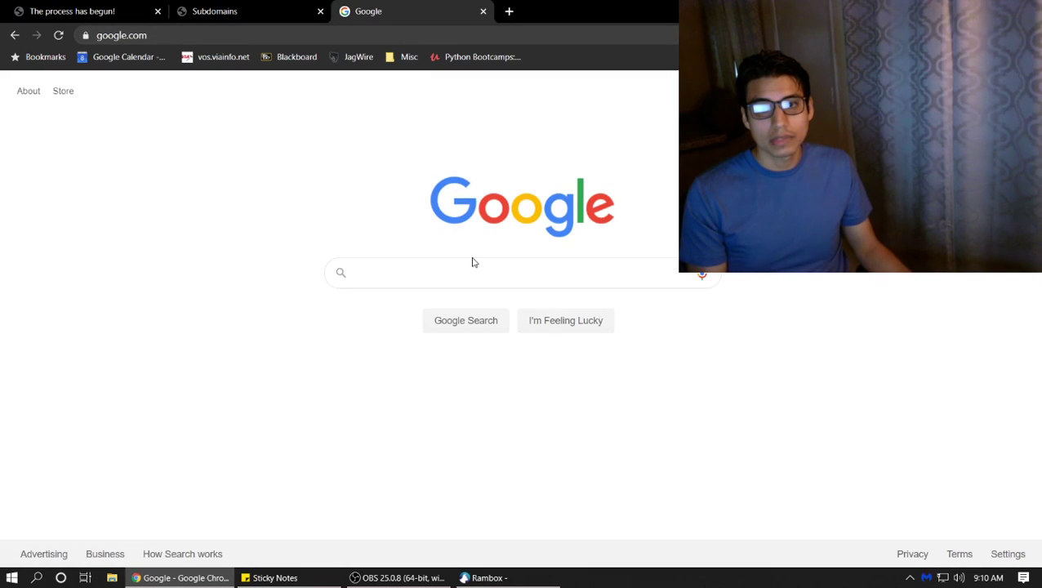
click(474, 265)
text(WHAT I)
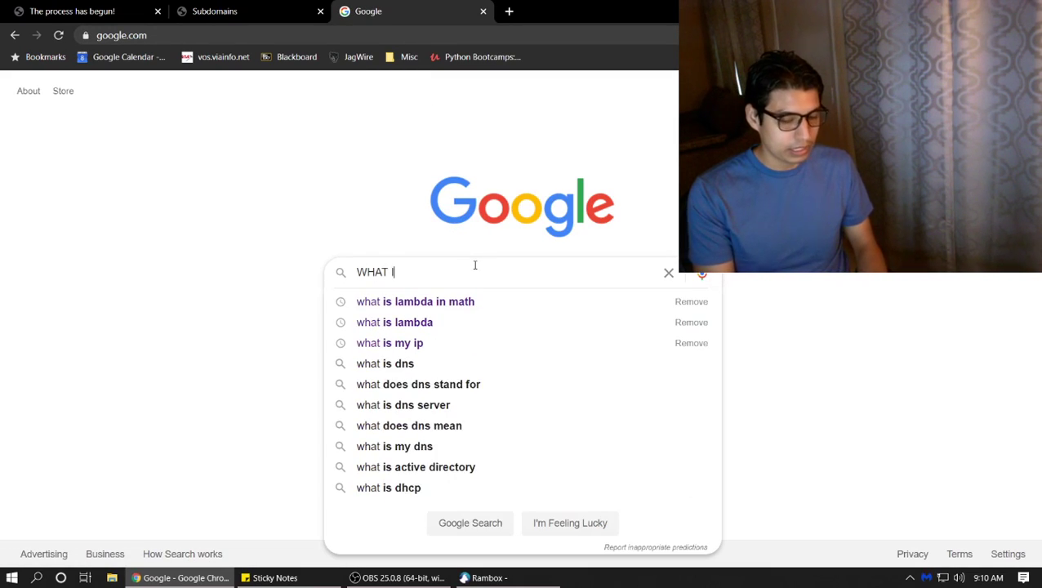
text(S THE ip)
key(Return)
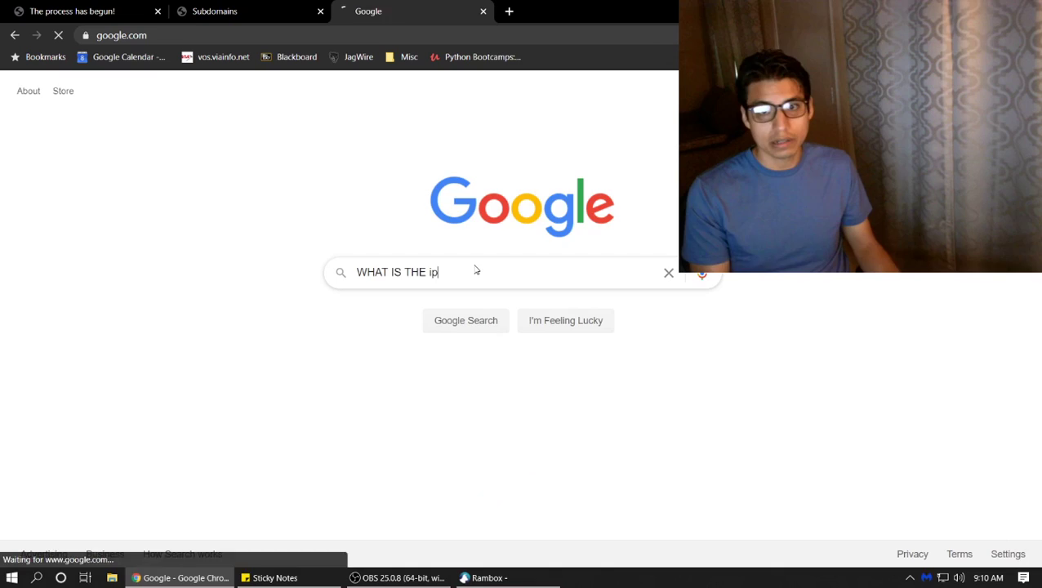
scroll(356, 343, down, 1)
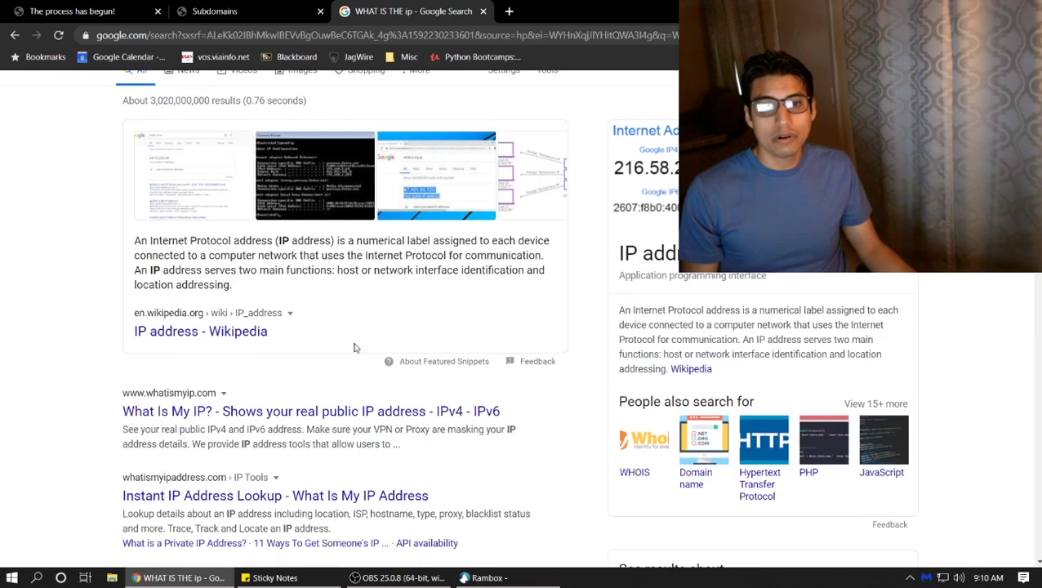
scroll(311, 410, up, 1)
Refine the search to 'WHAT IS THE ip url' and open Site24x7's Find IP Address result
click(237, 99)
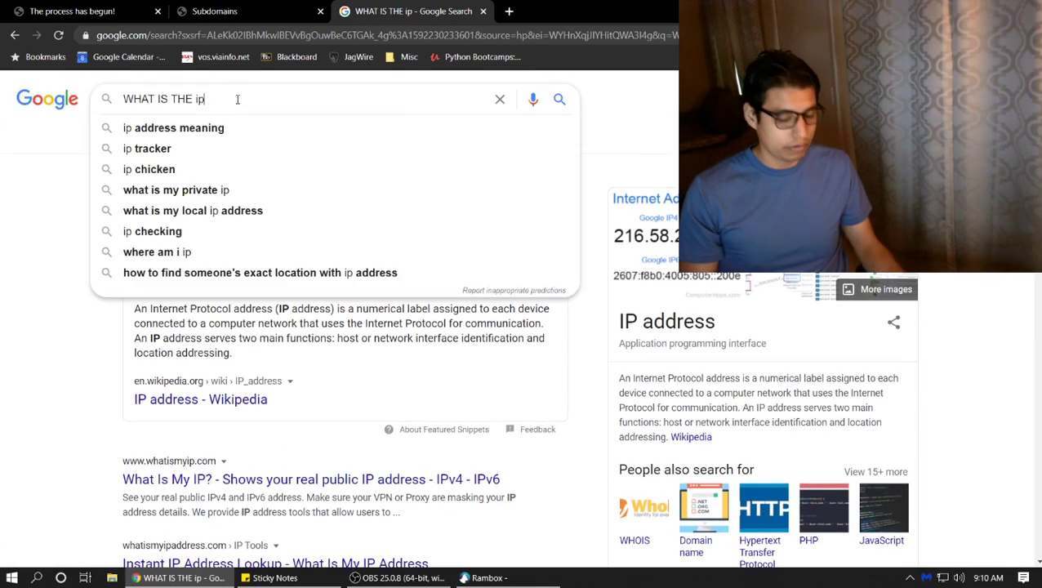
text(url)
key(Return)
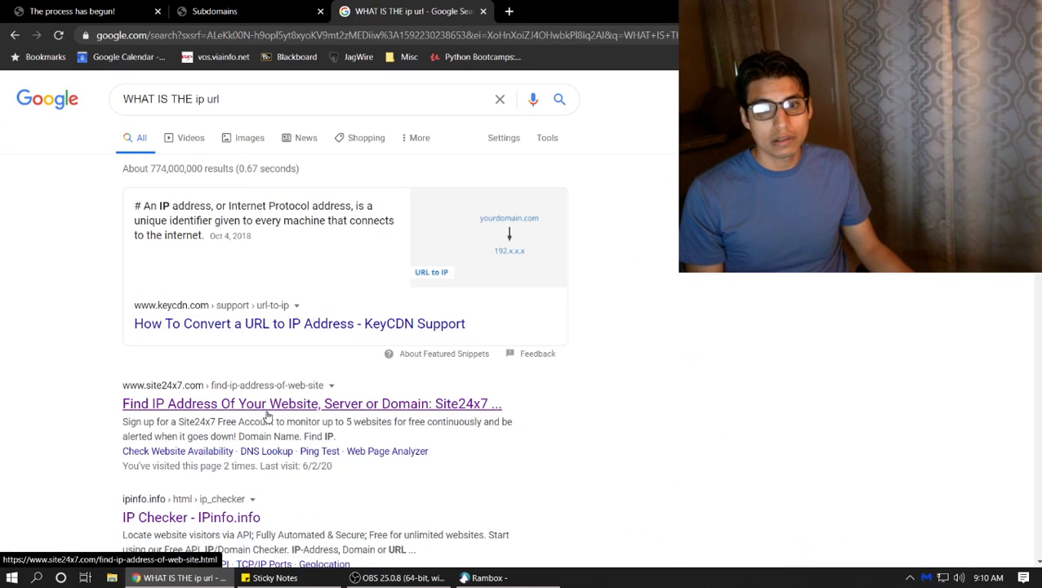
click(267, 413)
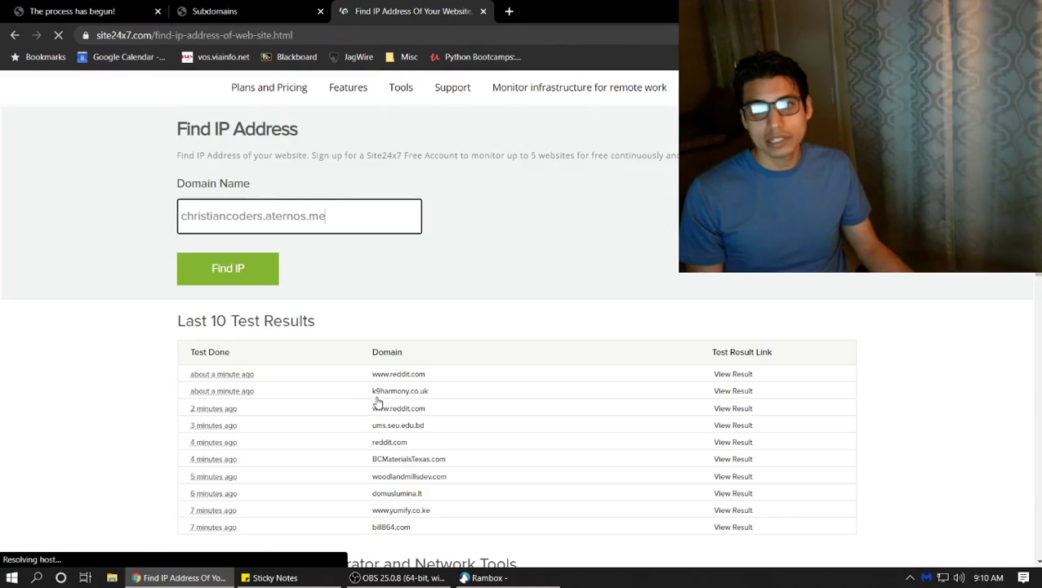
Look up minecraft123hg.chickenkiller.com in Site24x7, confirm its IP 72.191.29.70, and return to FreeDNS
drag(349, 231, 5, 232)
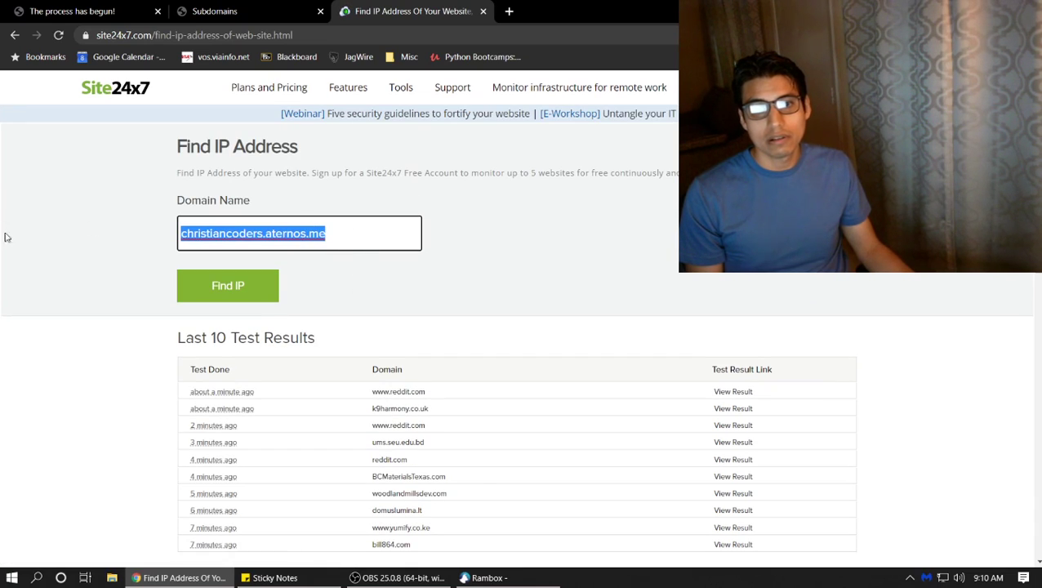
key(ctrl+v)
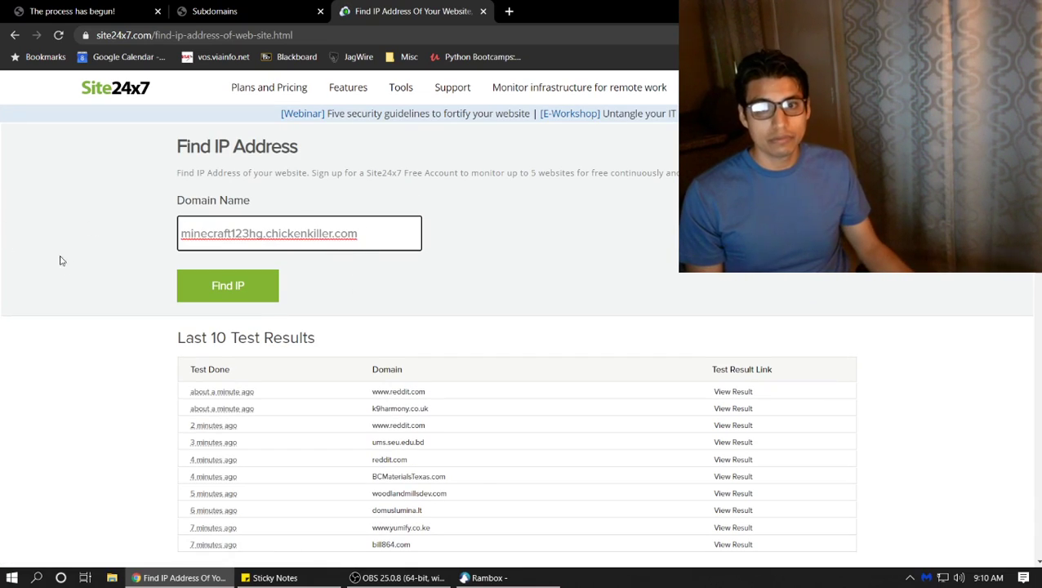
click(211, 301)
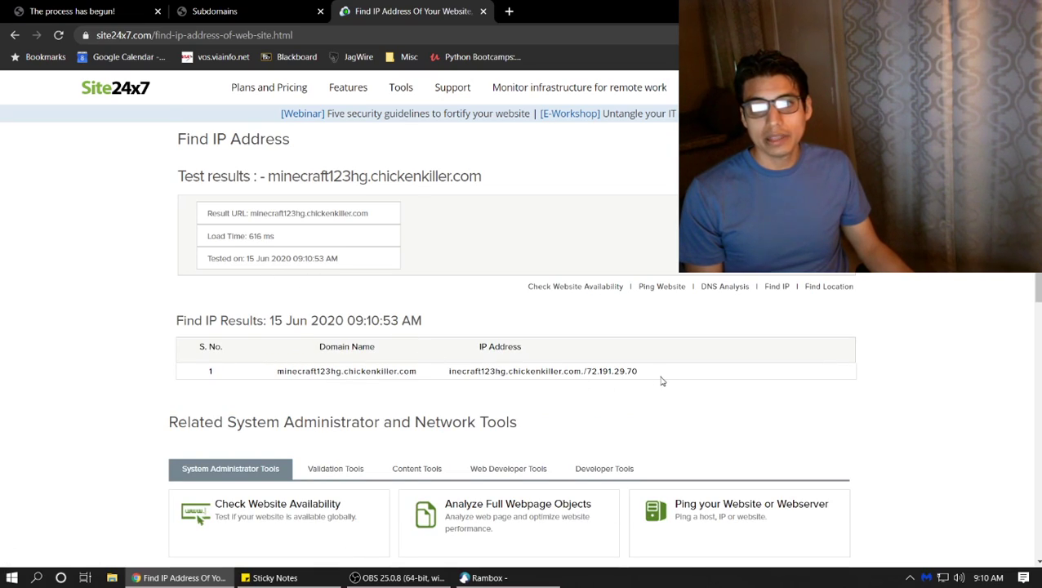
drag(642, 373, 601, 369)
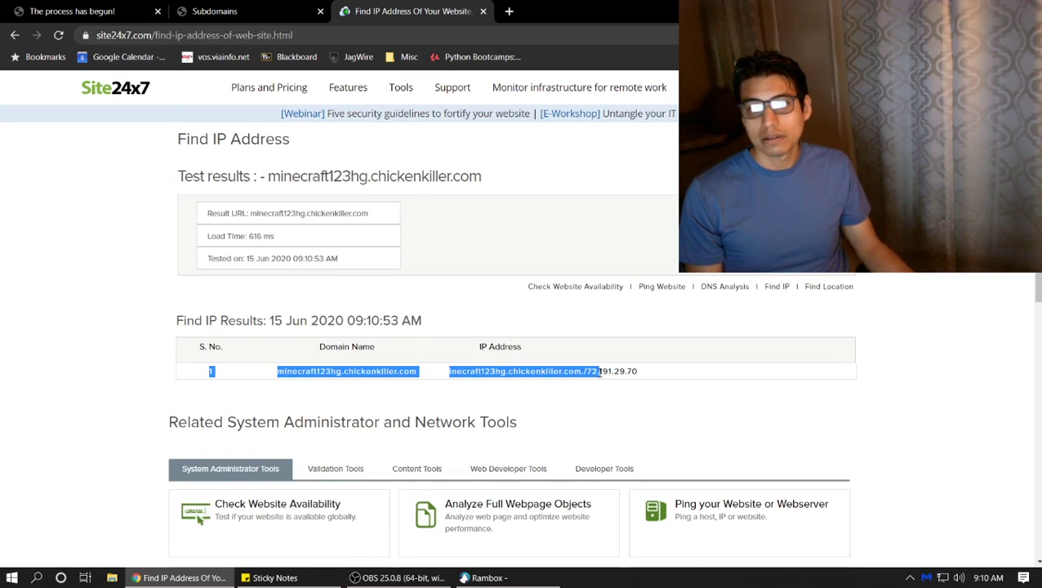
double_click(600, 372)
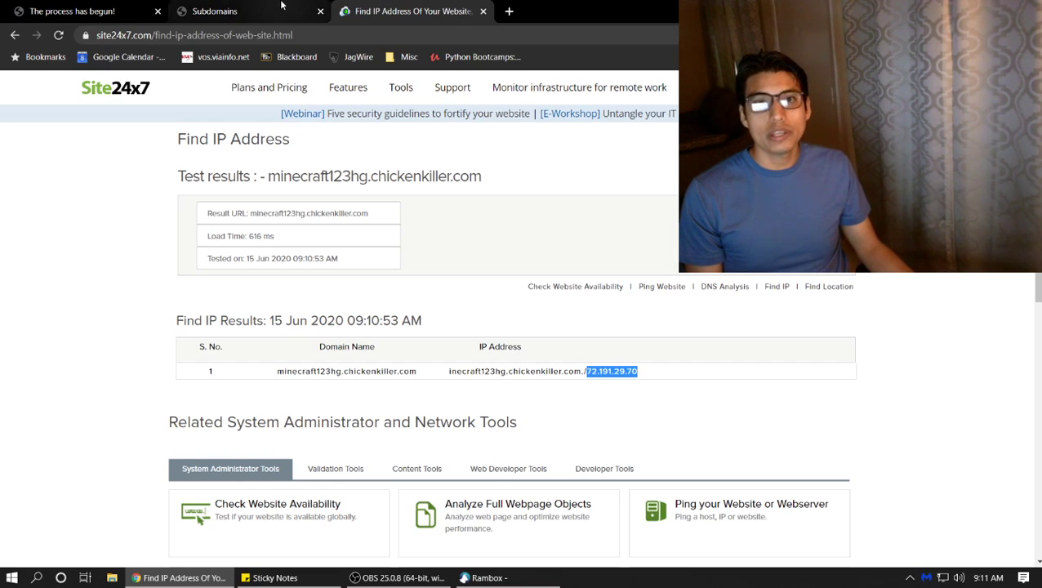
click(304, 12)
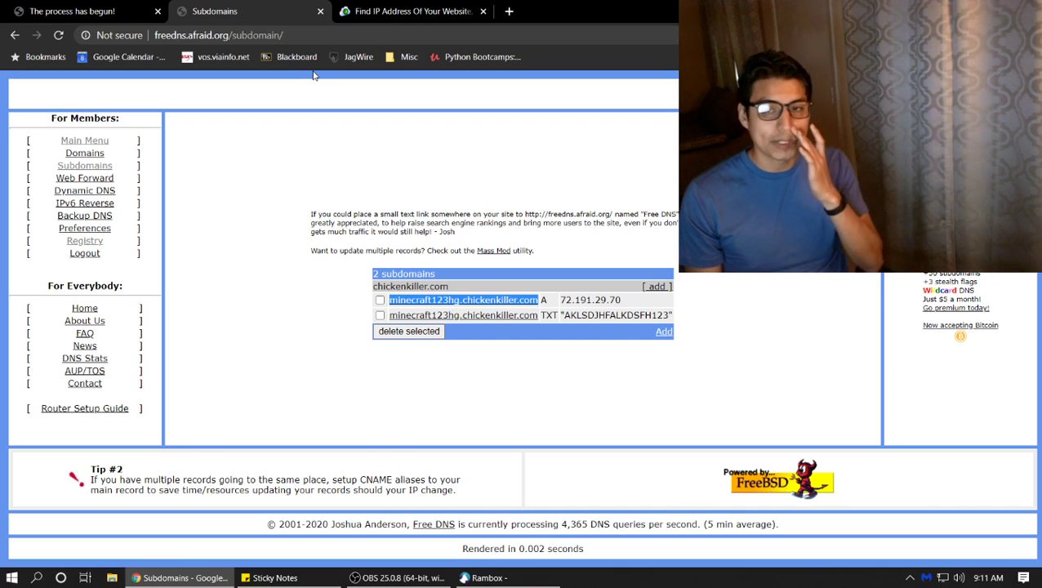
Compare the tutorial sticky notes against the FreeDNS A record, then hide the notes
click(274, 577)
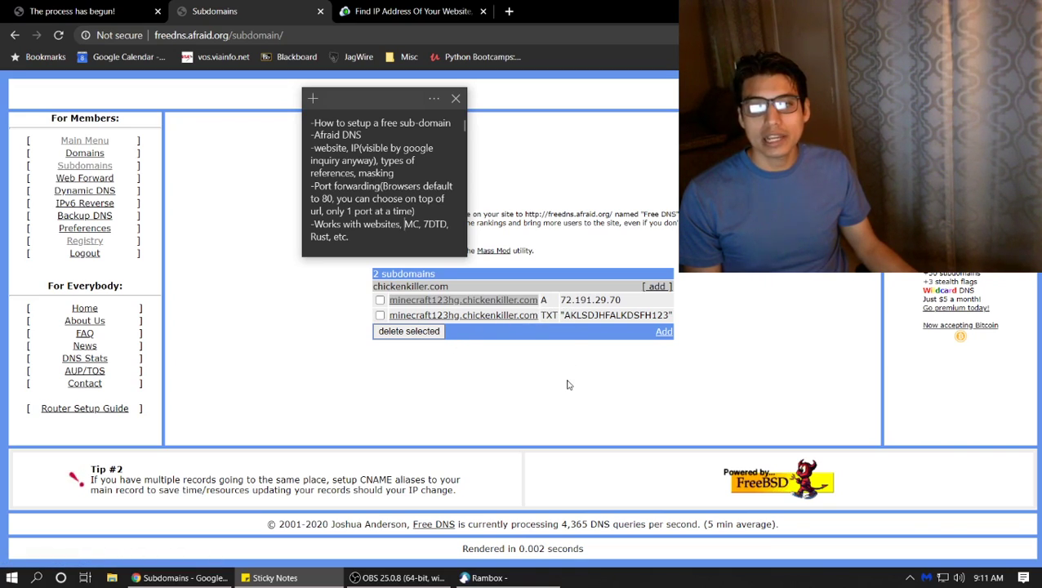
click(569, 384)
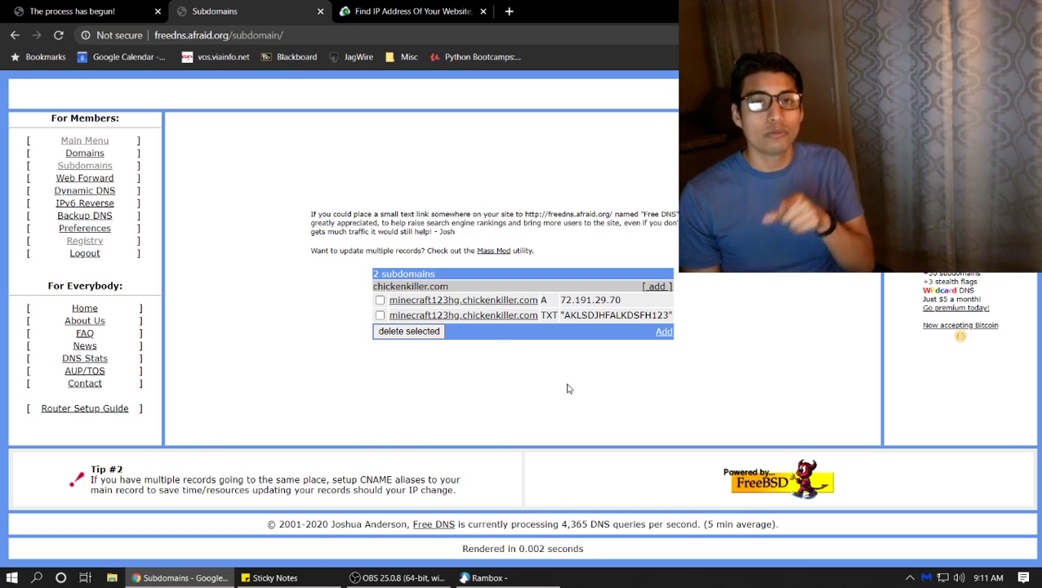
click(320, 581)
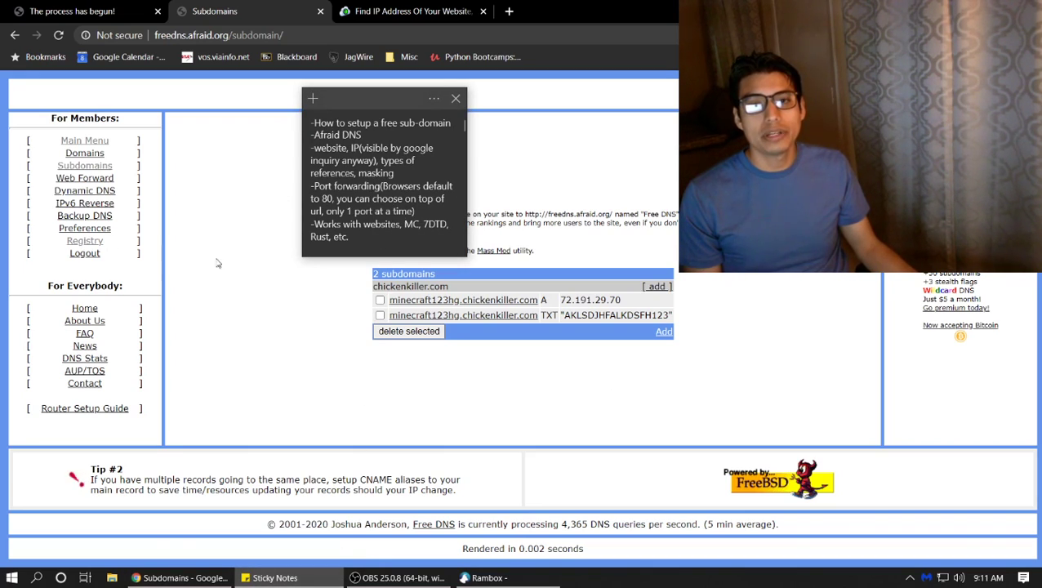
click(251, 228)
Type the example address mc.apple.com:5000 in the address bar, after trying ports 25665 and 8080
click(435, 8)
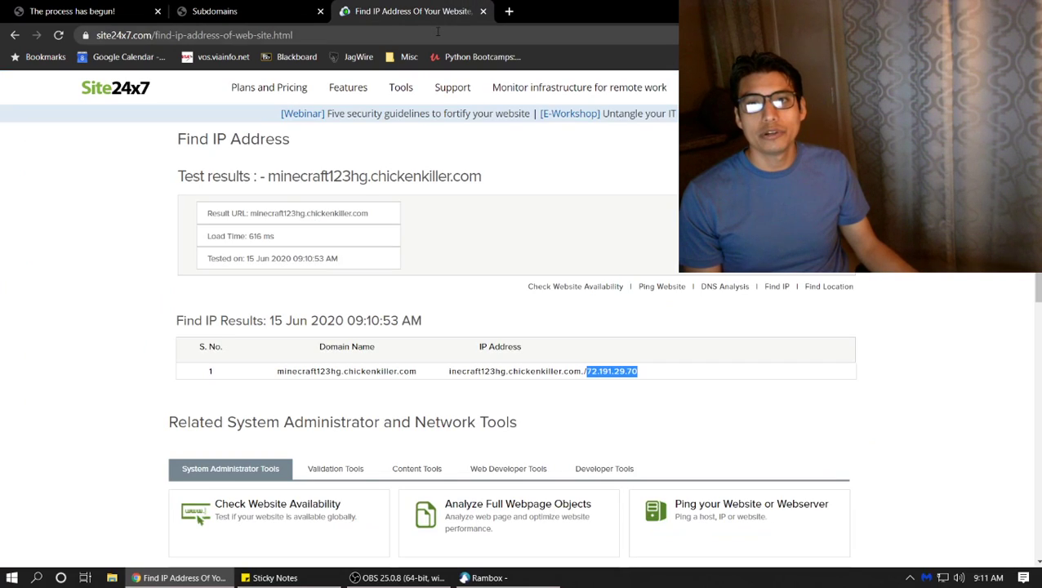
click(438, 33)
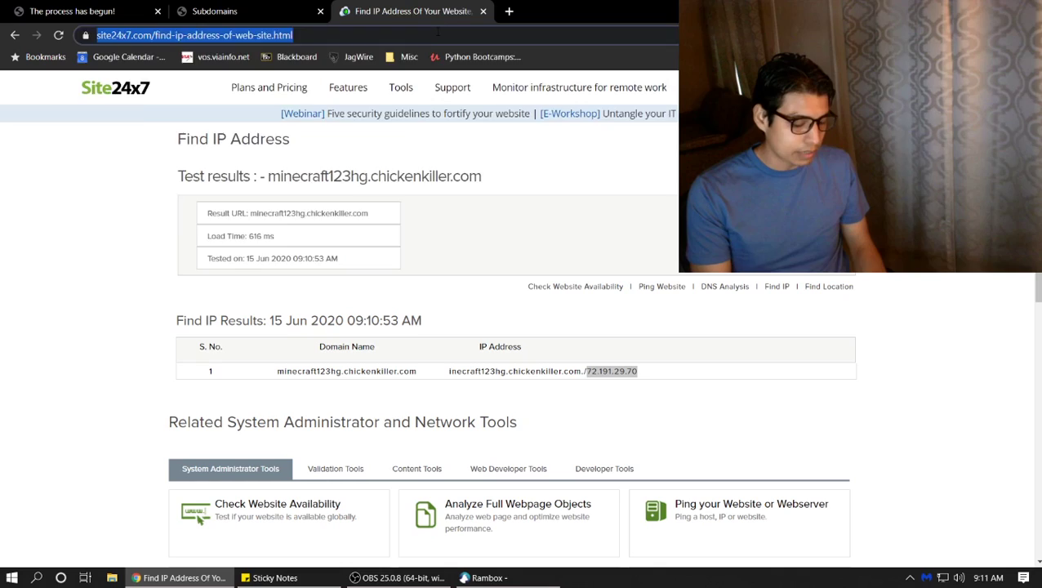
text(mc.apple)
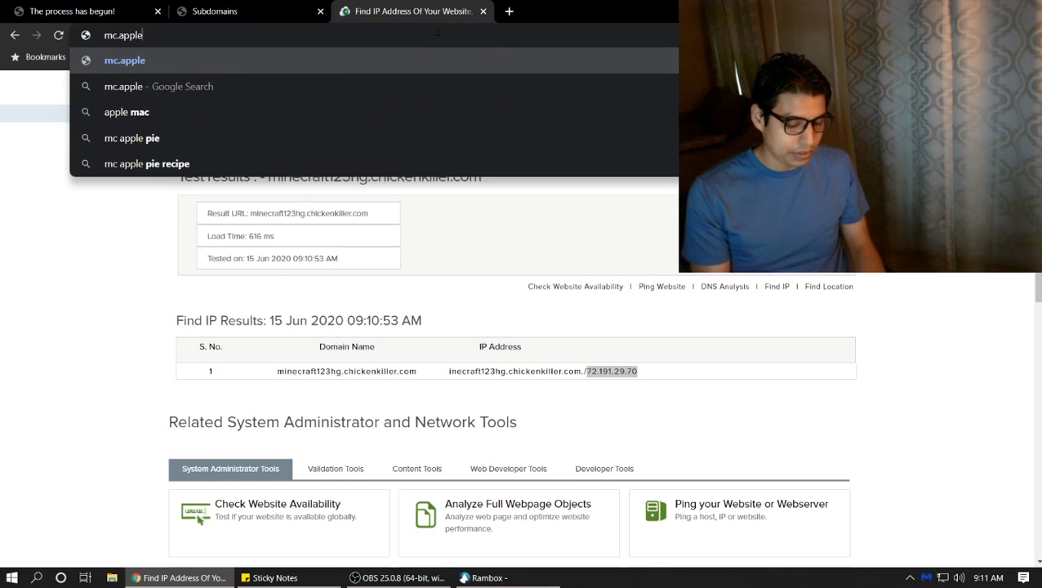
text(.com)
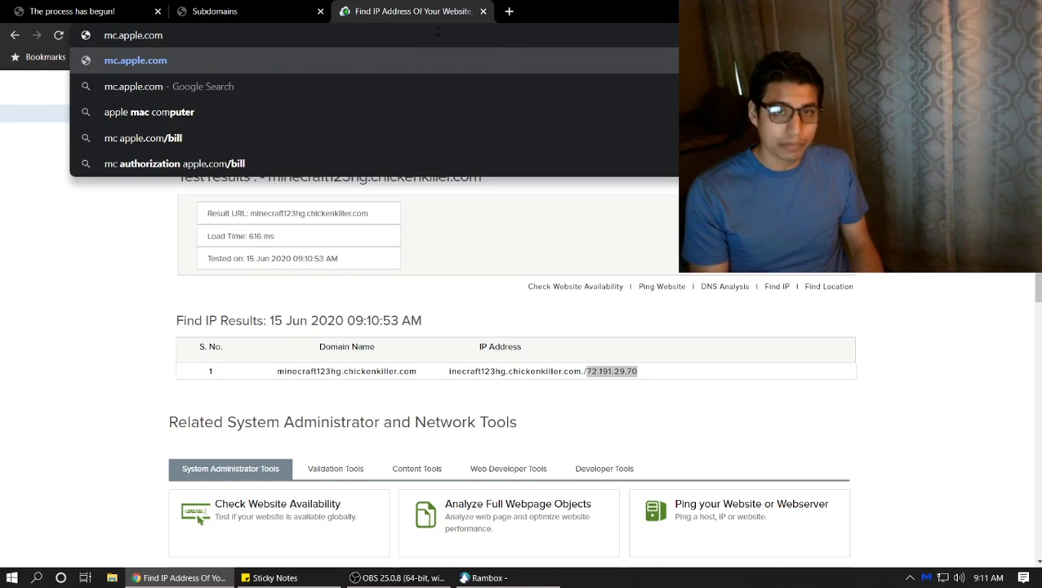
text(:25665)
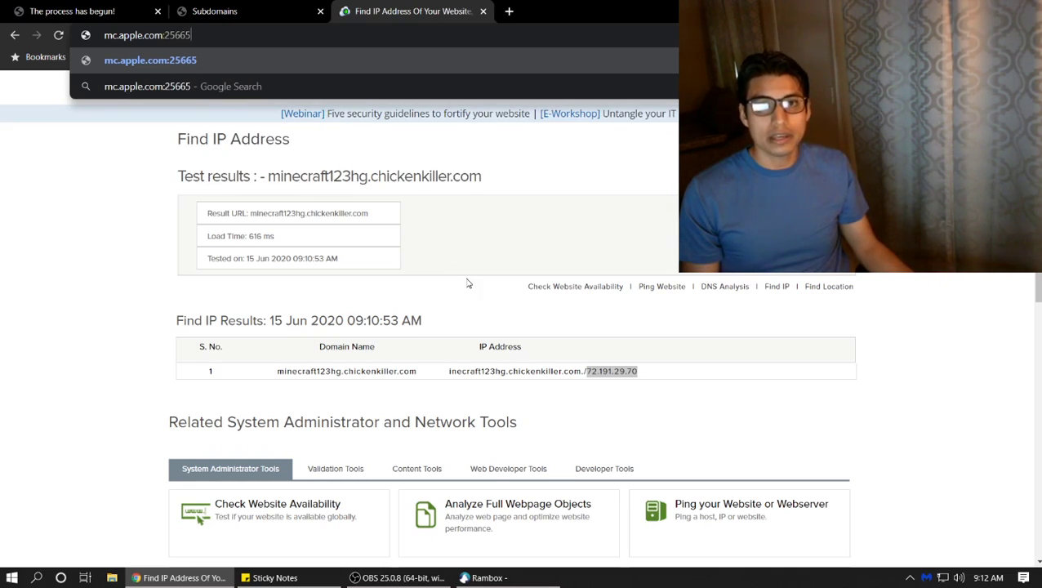
key(BackSpace)
key(BackSpace)
key(BackSpace)
key(BackSpace)
key(BackSpace)
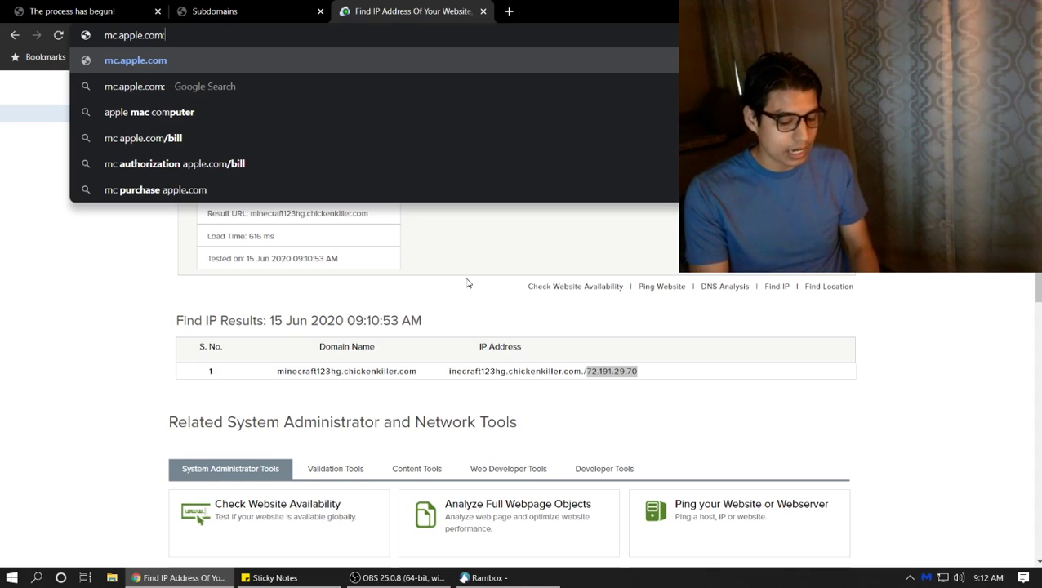
text(8080)
key(BackSpace)
key(BackSpace)
key(BackSpace)
key(BackSpace)
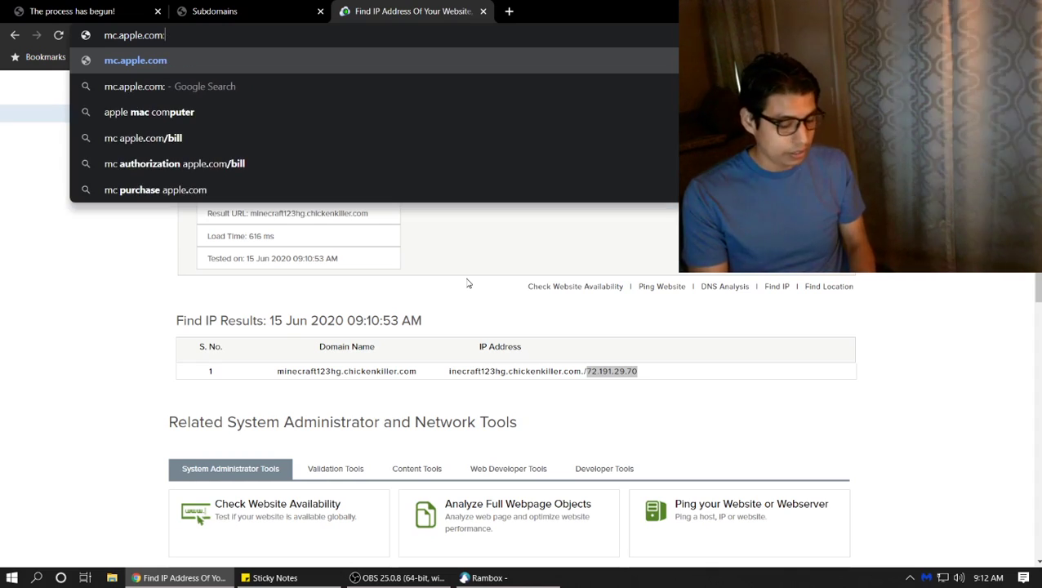
text(5000)
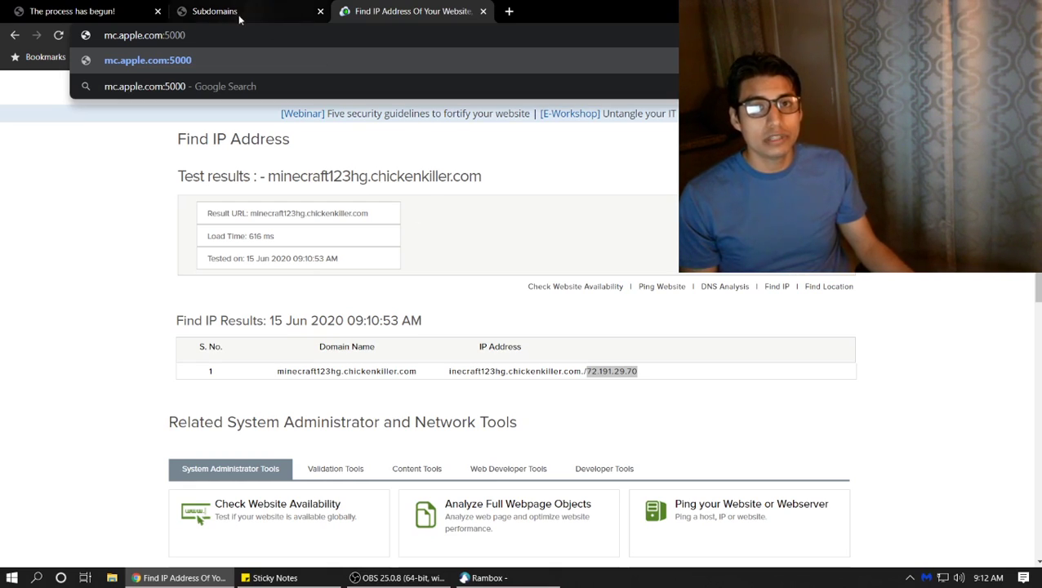
key(ctrl+a)
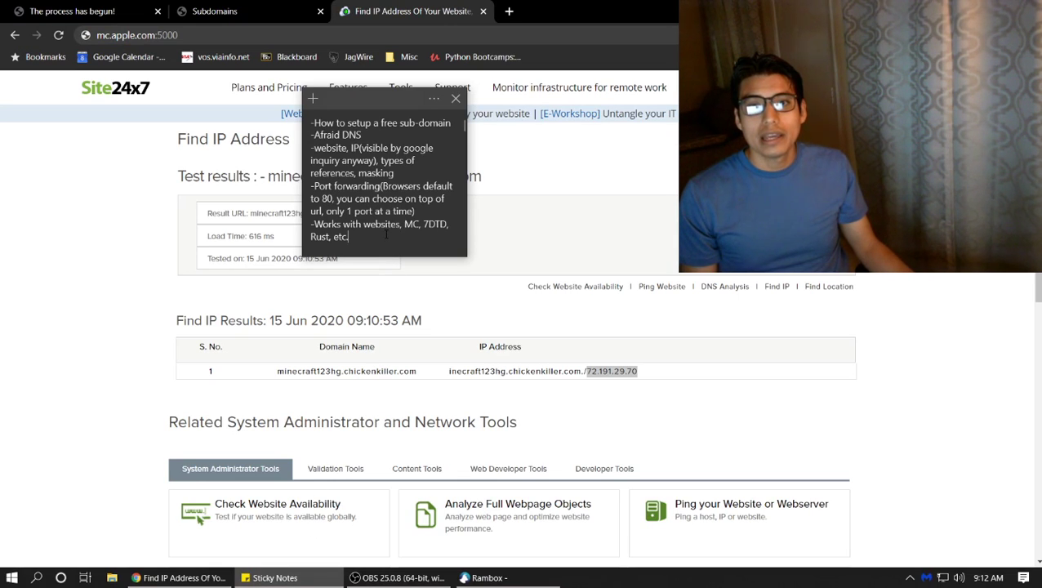
Hide the sticky notes and return to the FreeDNS Subdomains list
click(94, 276)
click(232, 9)
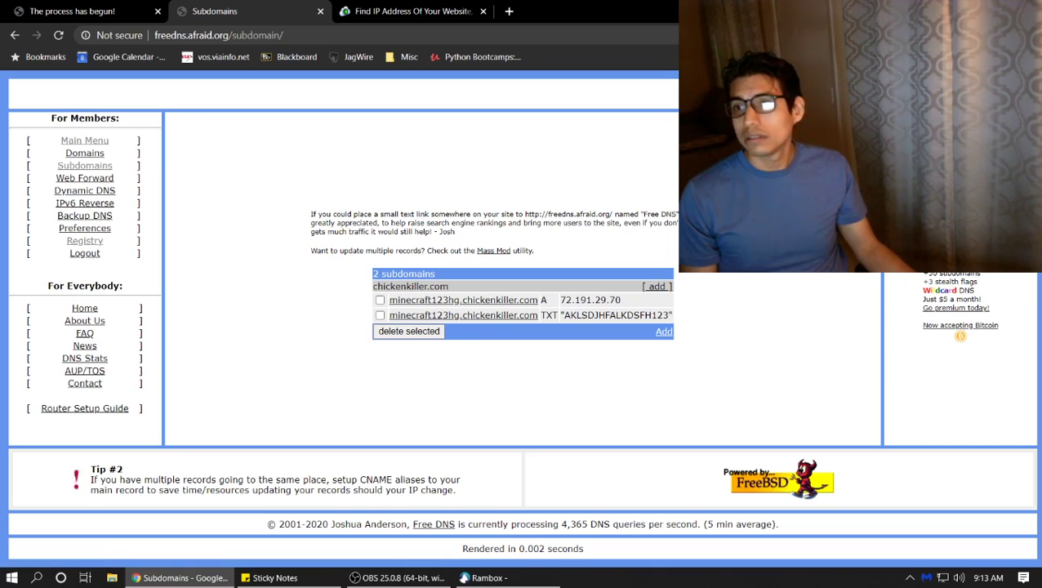
Browse the FreeDNS Premium memberships page and its pricing tiers, then bring OBS Studio forward
click(957, 308)
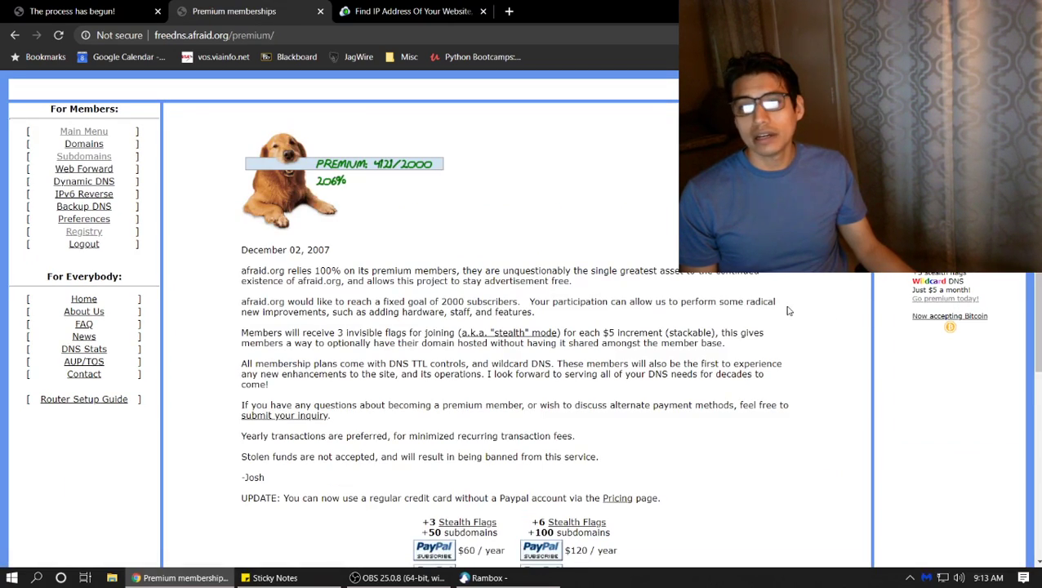
scroll(788, 311, down, 3)
scroll(787, 309, down, 3)
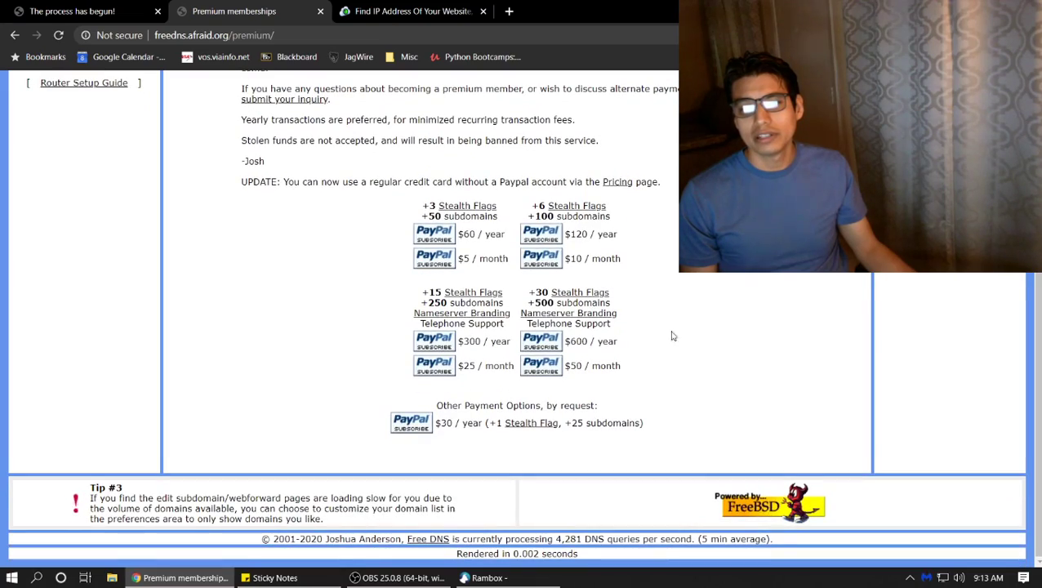
scroll(672, 334, up, 5)
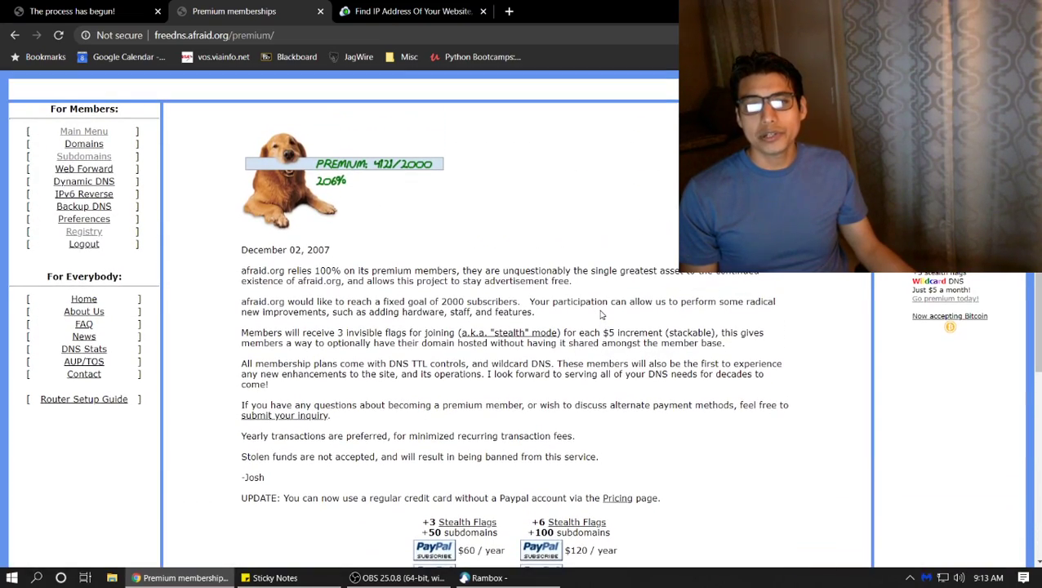
scroll(601, 314, down, 2)
scroll(601, 314, up, 2)
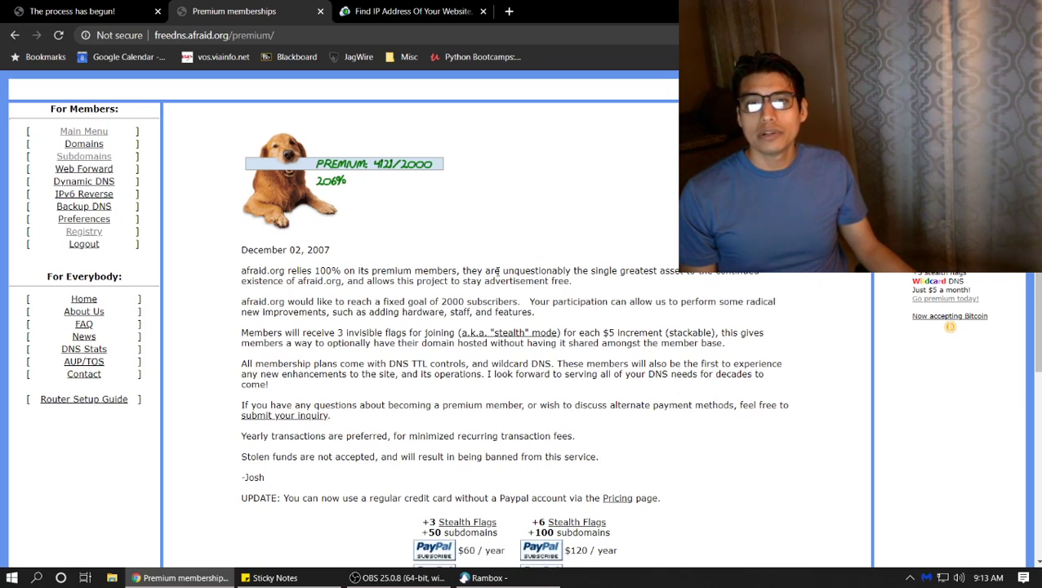
drag(286, 259, 247, 250)
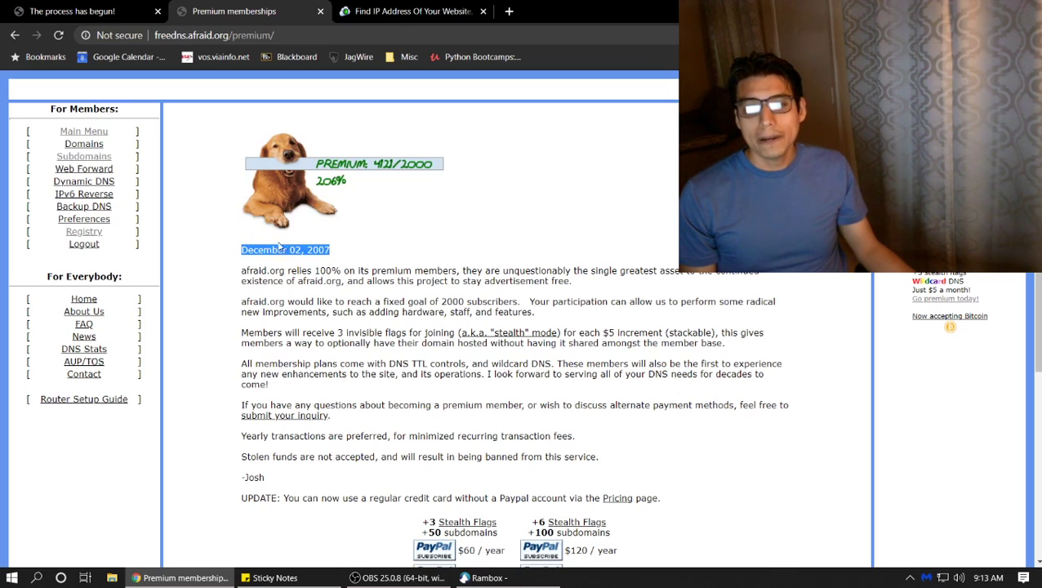
click(400, 577)
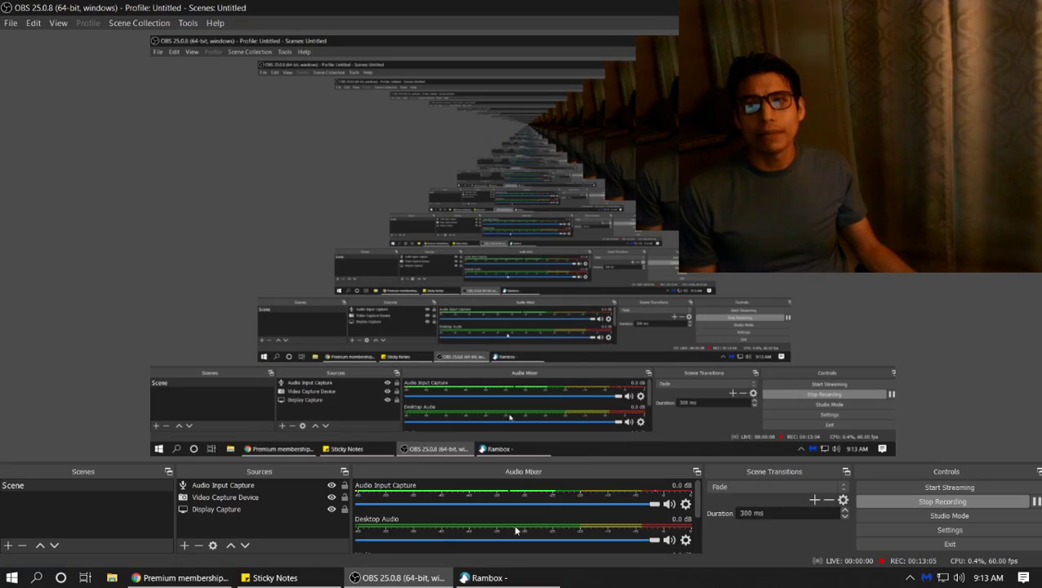